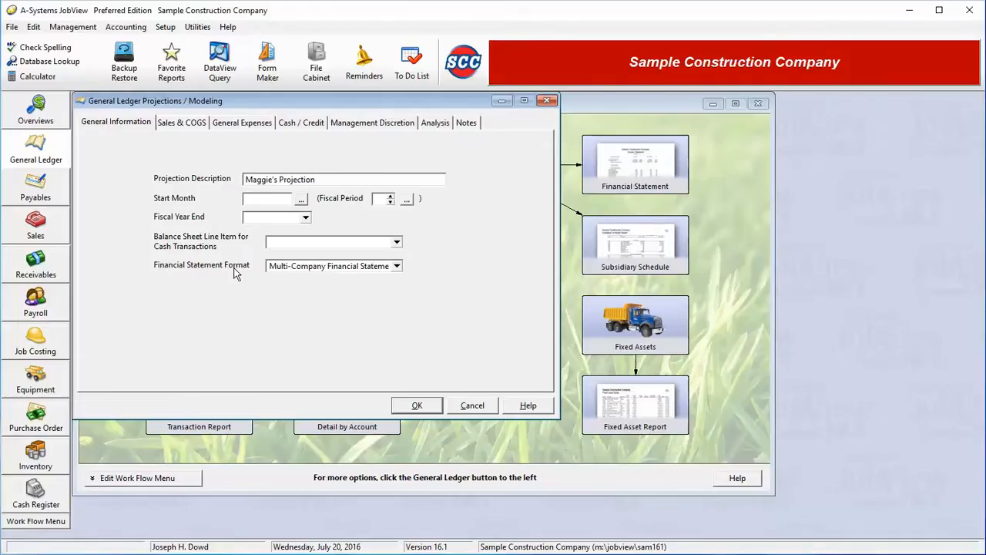
Pick a date in March 2016 from the calendar as the projection's start month.
left_click(300, 199)
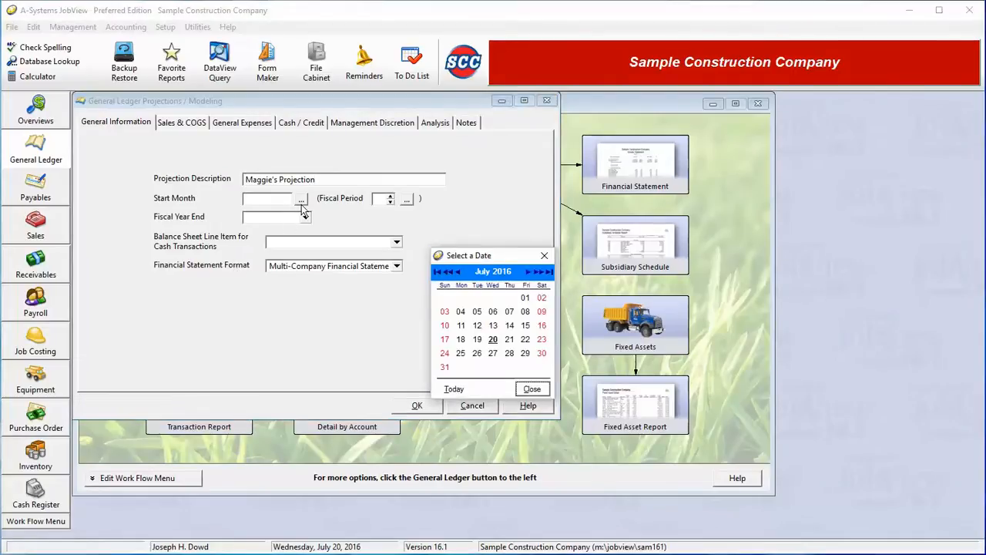
left_click(446, 275)
left_click(448, 276)
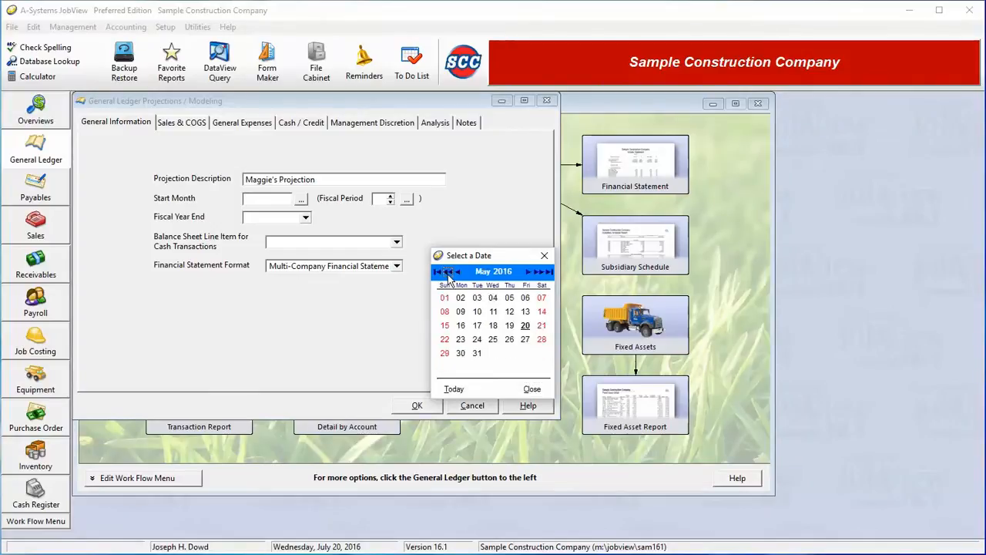
left_click(445, 276)
left_click(447, 277)
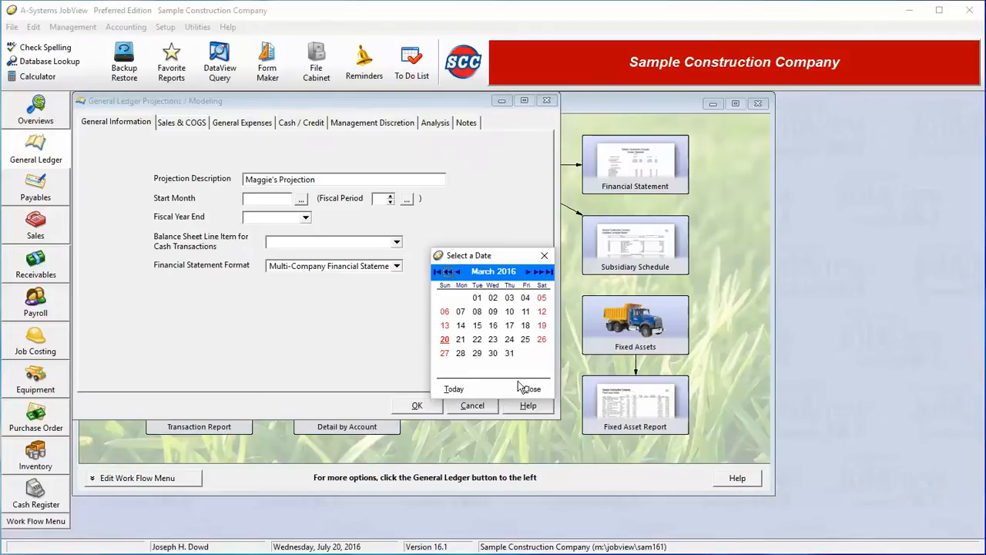
left_click(477, 312)
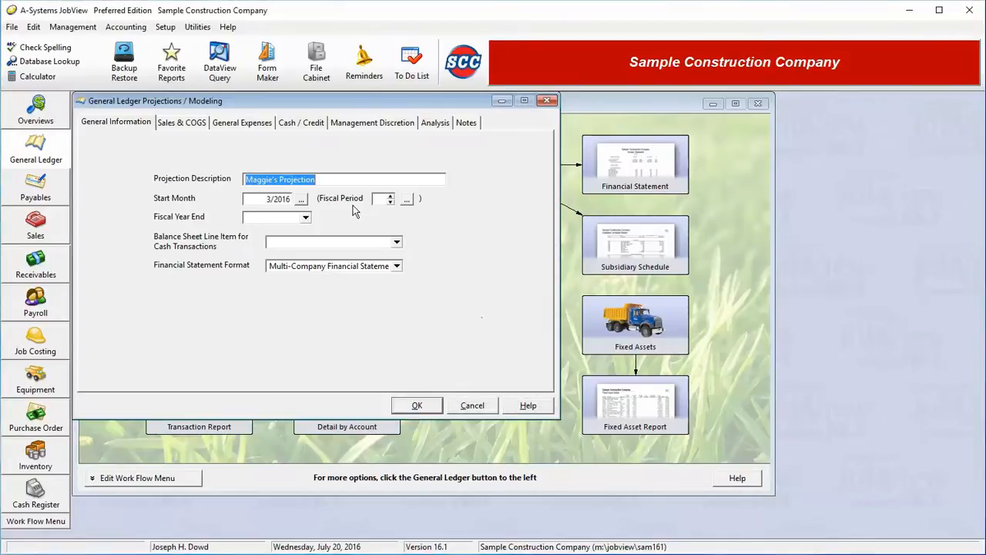
Look up the fiscal periods and select period 17, Mar 2016, for the projection.
left_click(382, 199)
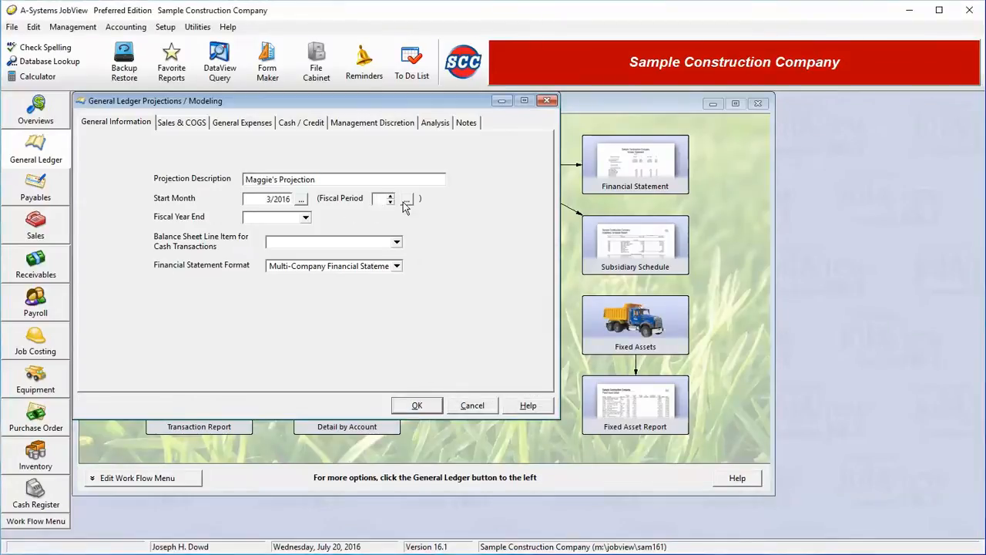
left_click(406, 202)
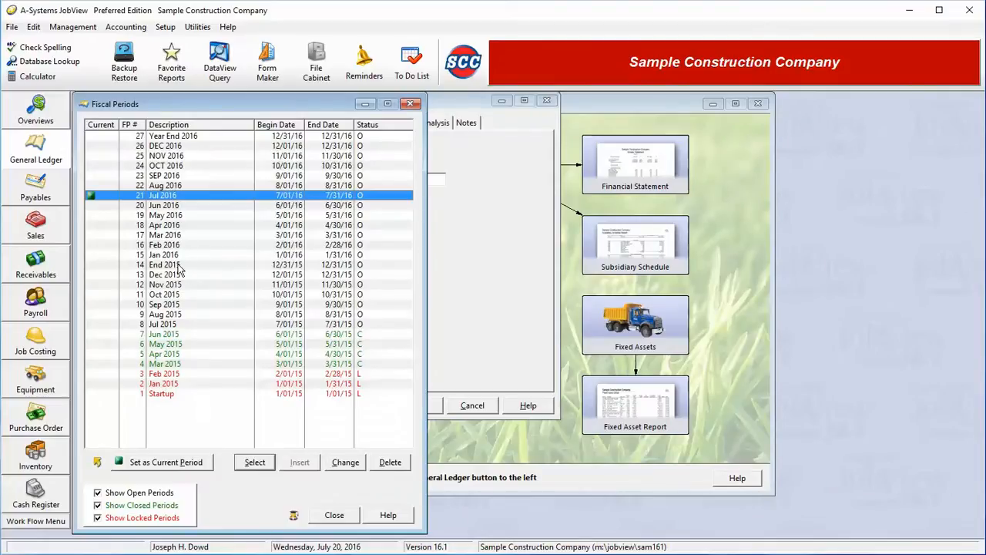
double_click(183, 235)
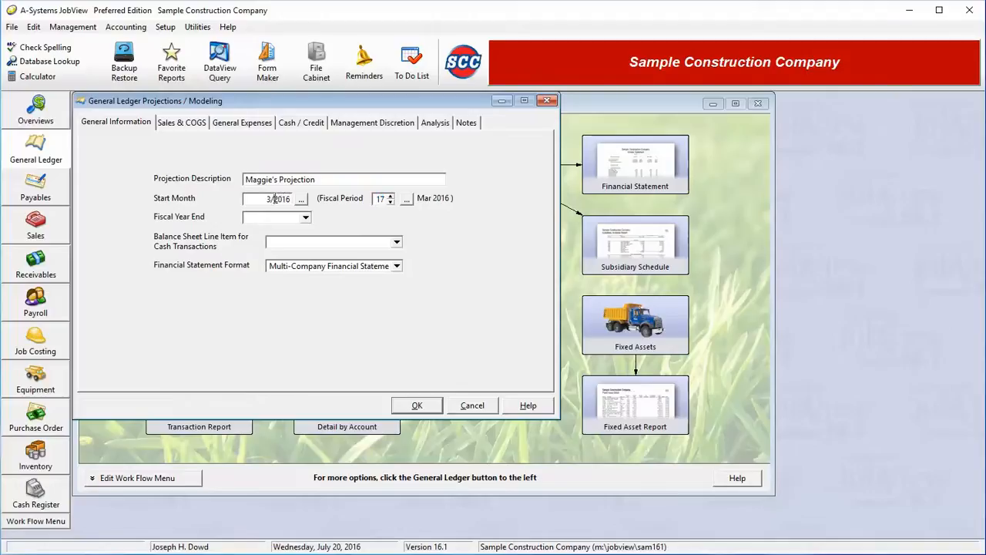
Try to correct the start month and set the fiscal year end to December.
left_click_drag(274, 199, 285, 199)
type("1")
left_click(305, 218)
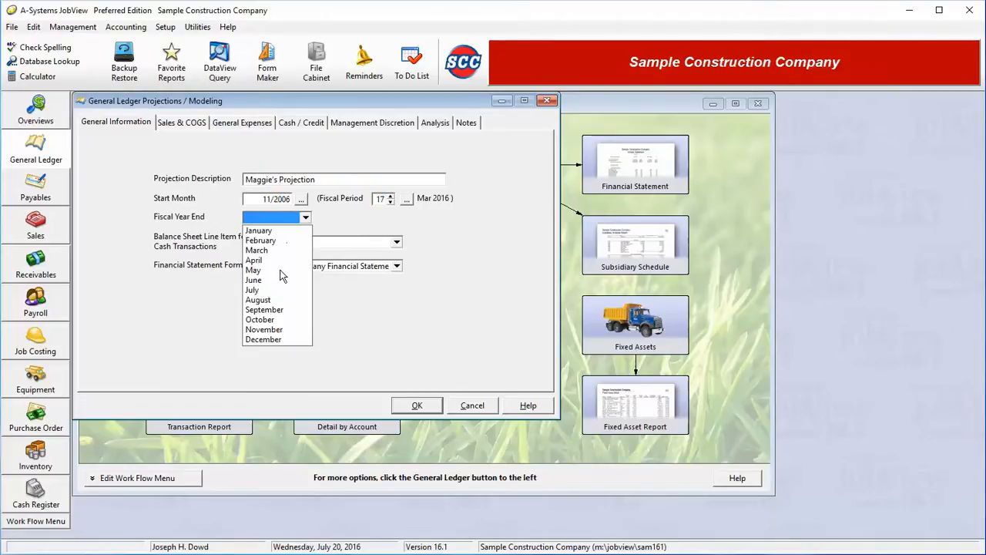
left_click(277, 339)
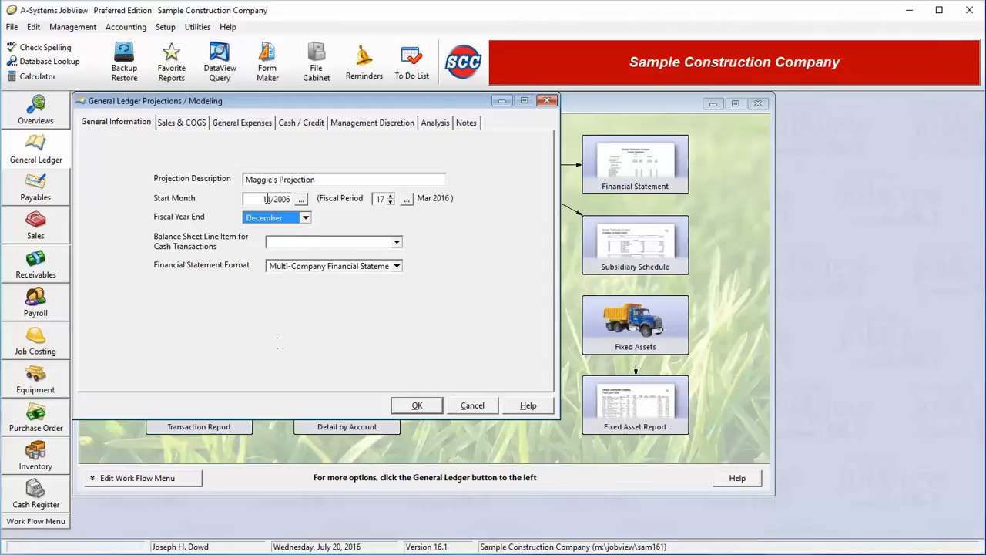
Replace the projection's start month with 1/2016.
left_click(265, 199)
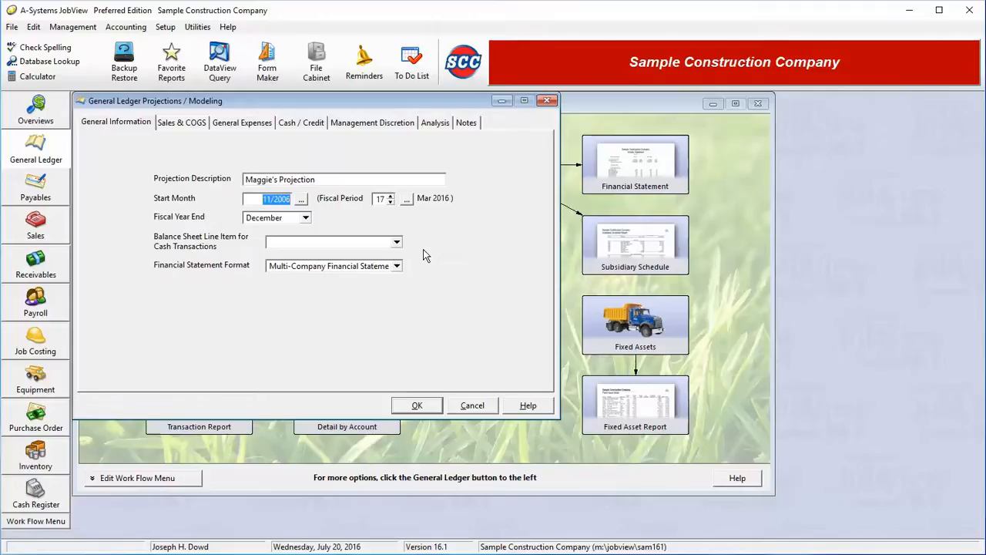
type("3")
type("/1/")
type("16")
key("BackSpace")
key("BackSpace")
type("16")
key("Tab")
Choose Standard Financial Statement as the format and Cash as the balance sheet line item for cash transactions.
left_click(329, 247)
left_click(332, 249)
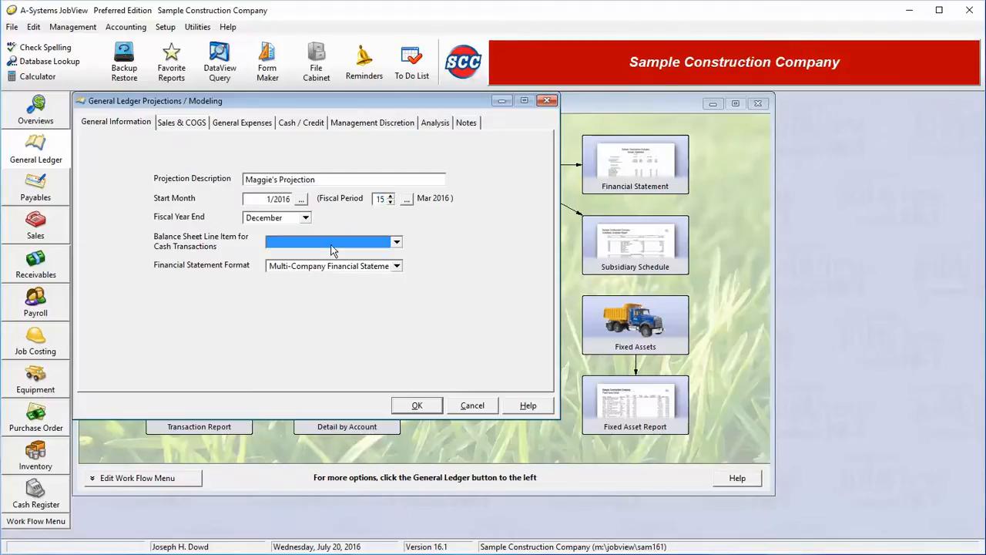
left_click(375, 268)
left_click(322, 289)
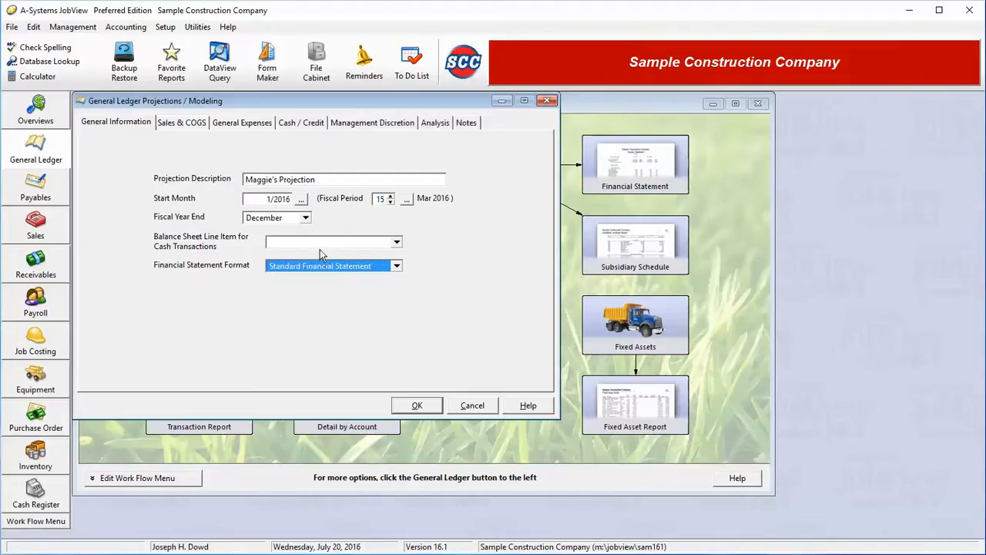
left_click(318, 240)
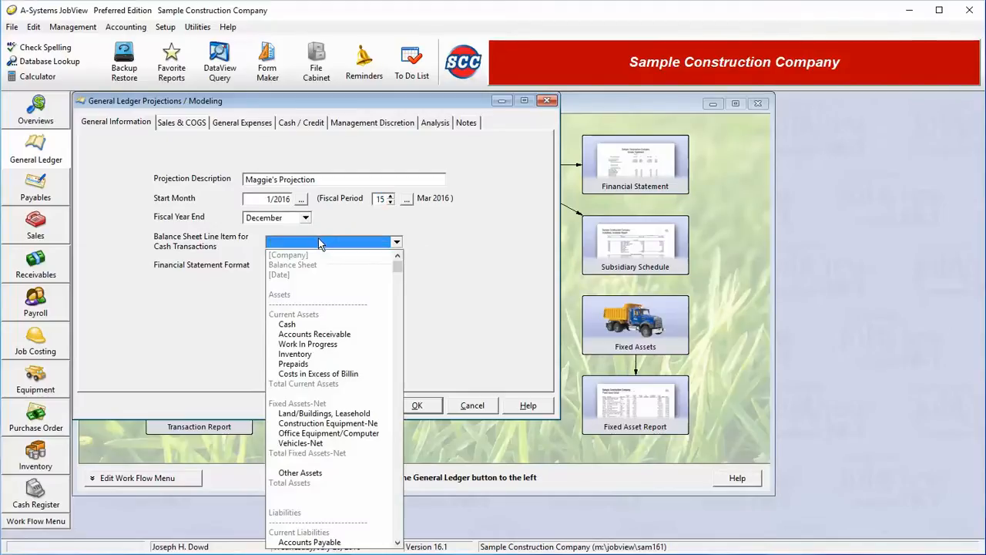
left_click(303, 325)
Add a sales and COGS projection for item 01107, Victaulic Gr Ell 6".
left_click(176, 125)
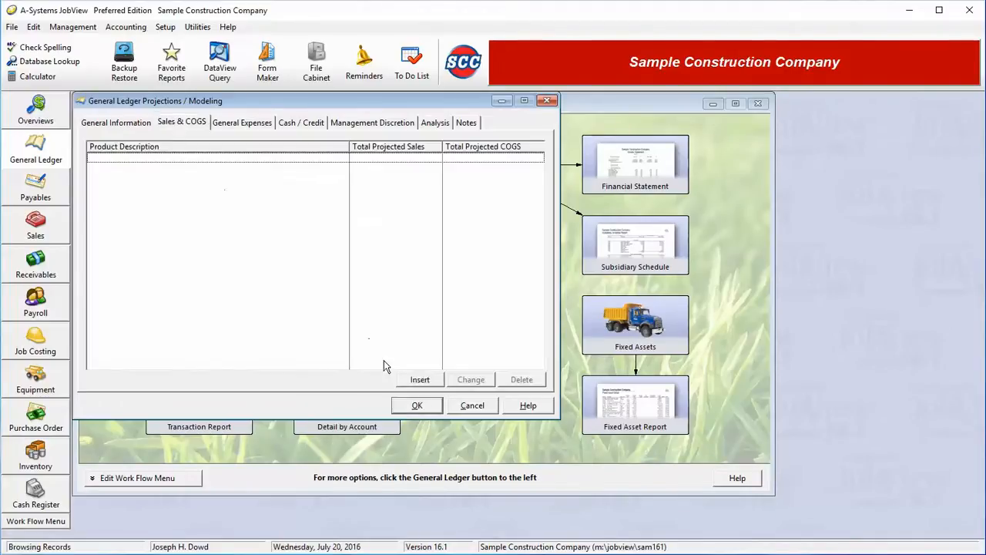
left_click(420, 379)
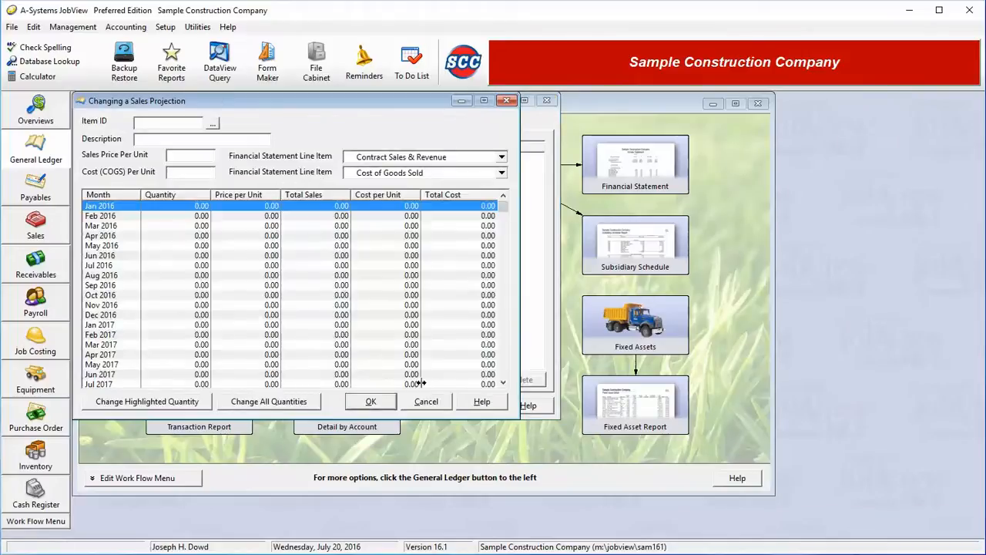
left_click(212, 125)
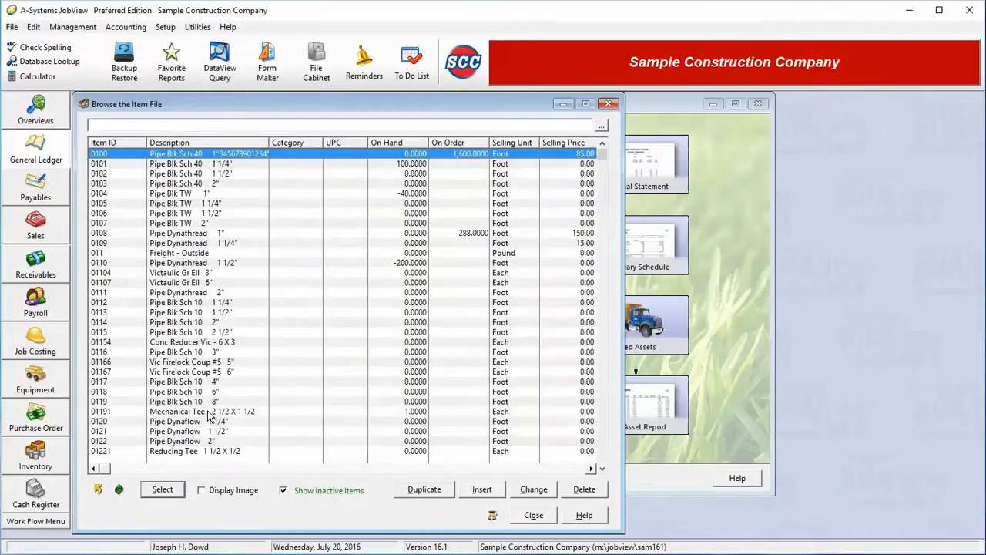
double_click(212, 283)
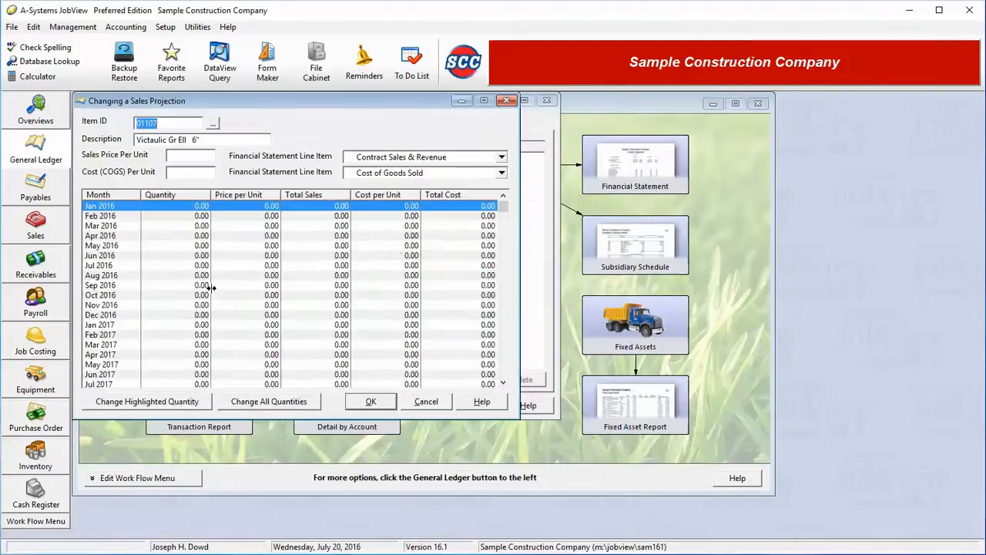
Set the item's sales price per unit to 12.50 and its cost per unit to 8.00.
left_click(193, 156)
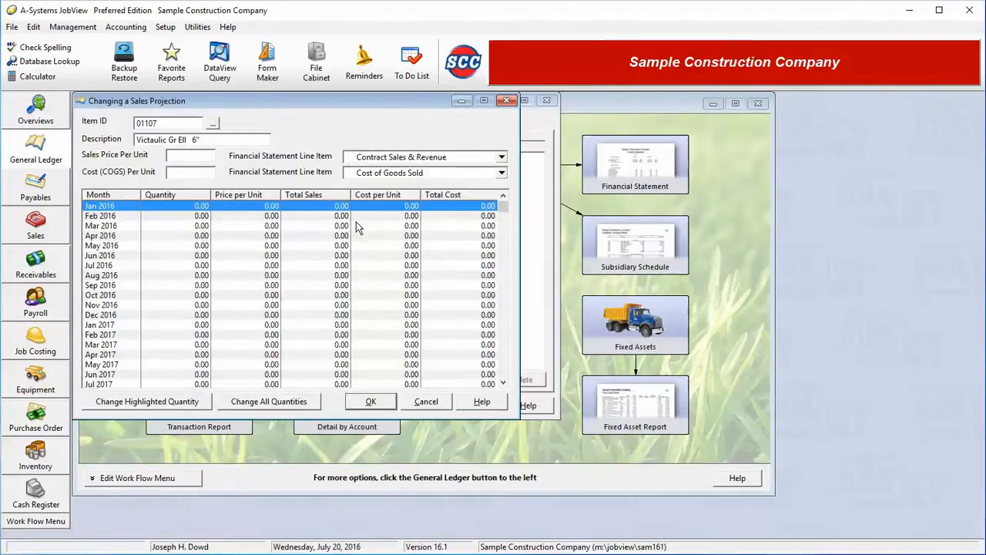
type("12.5")
key("Tab")
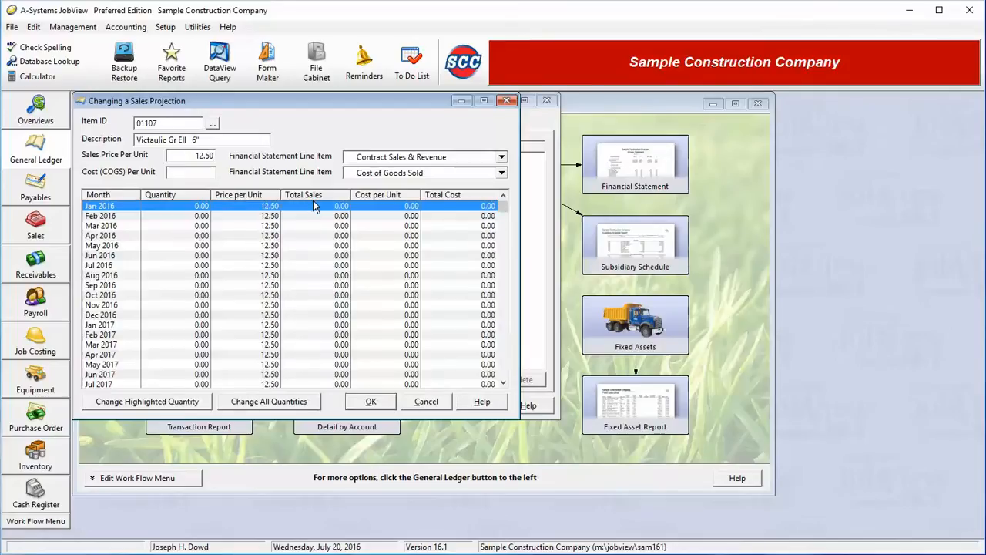
type("8")
key("Tab")
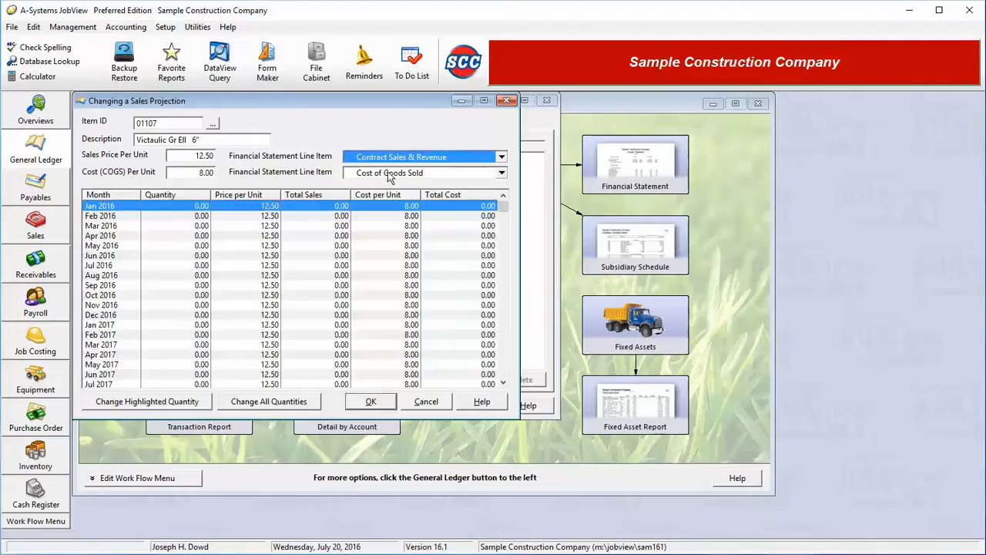
Assign Contract Sales & Revenue as the sales price's statement line item and Cost of Goods Sold as the cost's line item.
left_click(429, 159)
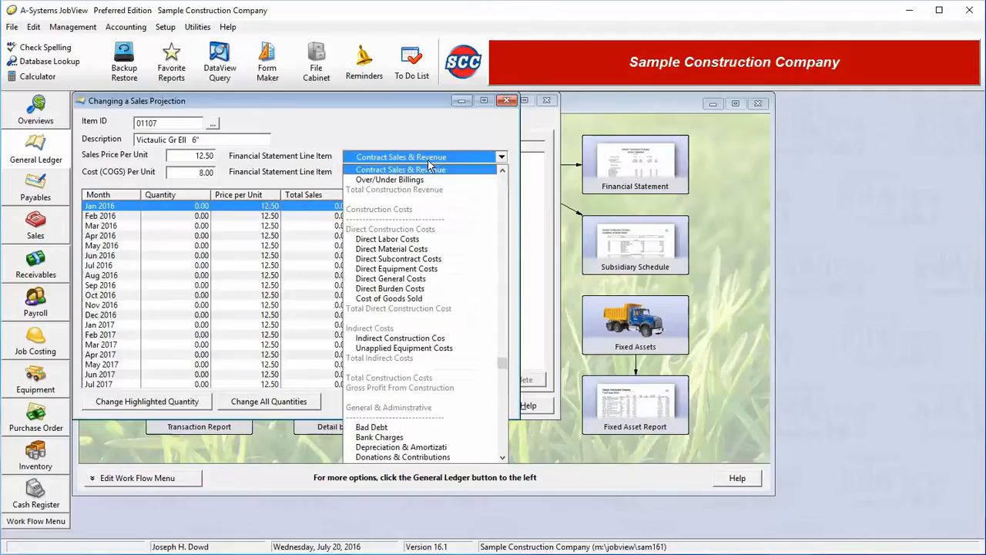
left_click(502, 171)
left_click(502, 171)
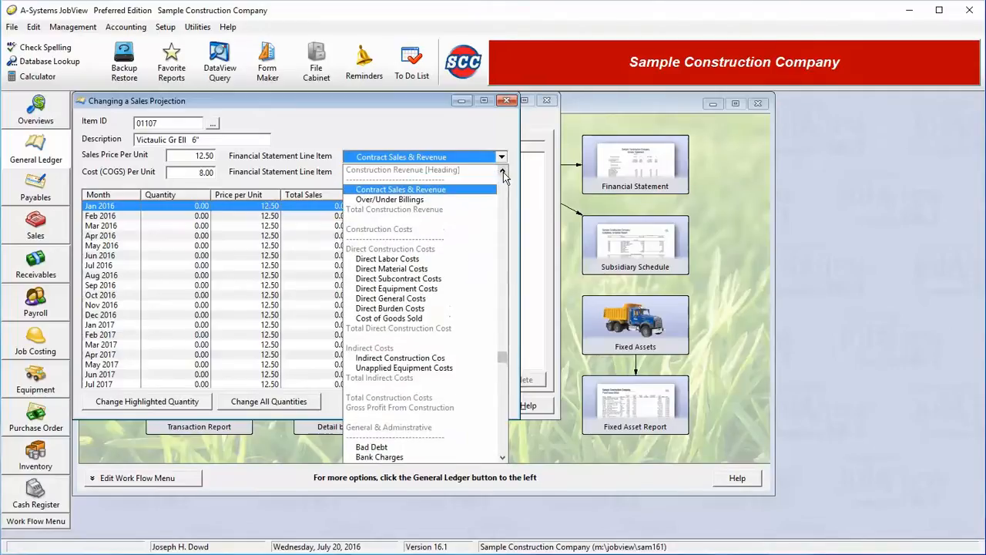
left_click(502, 171)
left_click(401, 200)
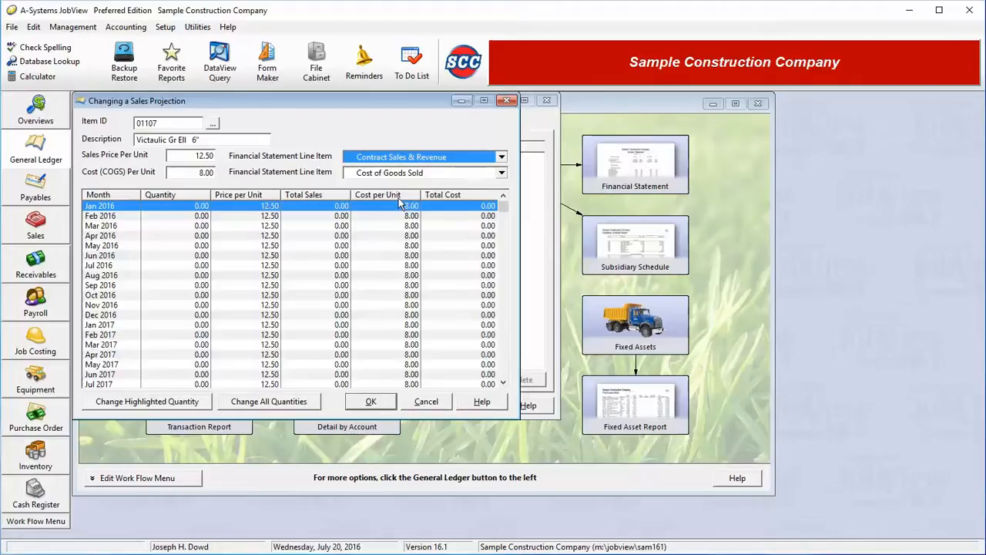
left_click(400, 174)
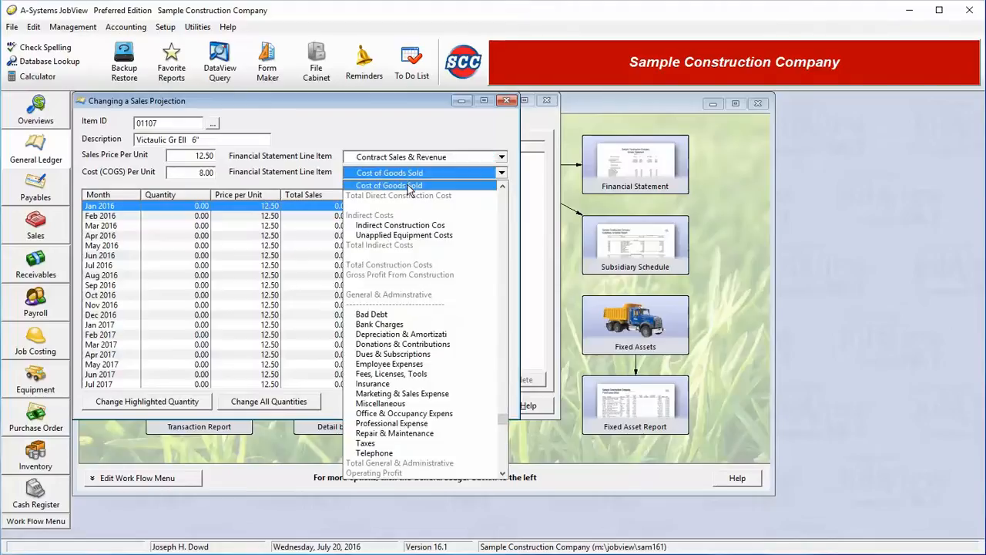
left_click(409, 186)
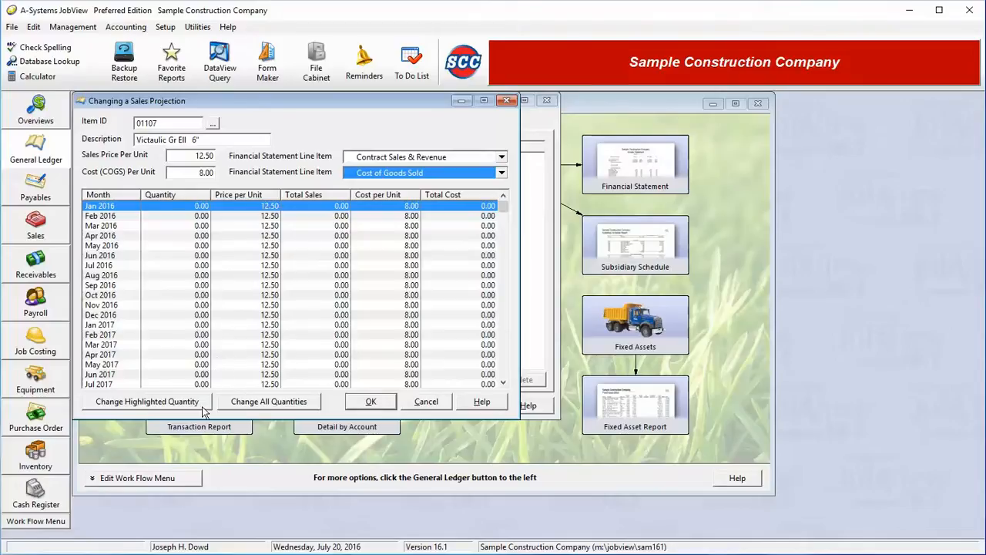
Change the projected sales quantity for all months to 1500.
left_click(257, 401)
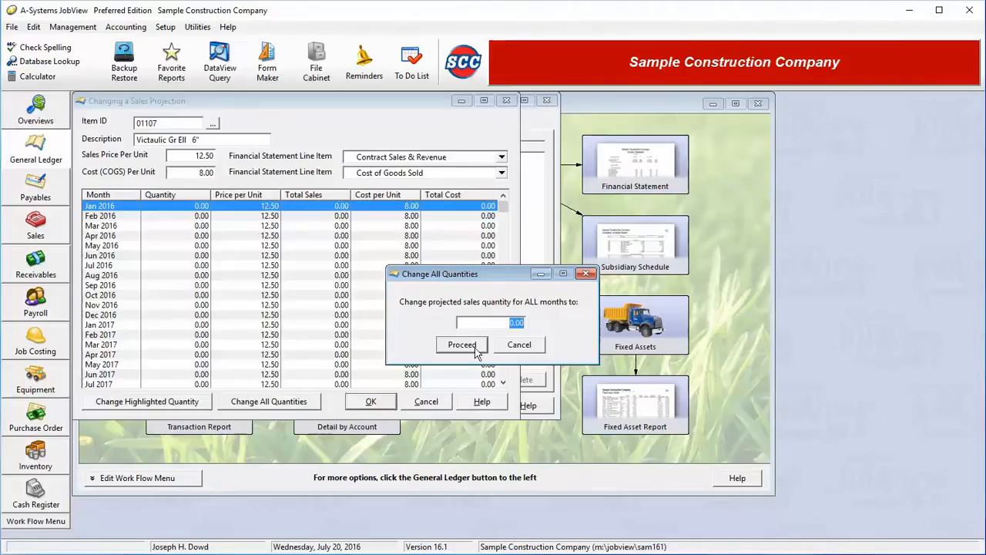
type("1500")
left_click(462, 344)
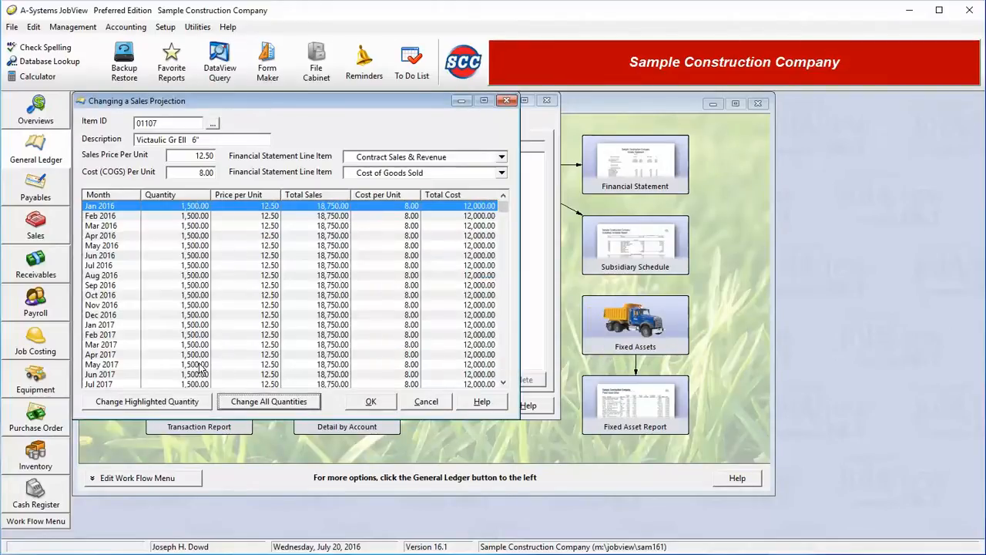
Set the Feb 2017 projected sales quantity to 2000 and save the item's sales projection.
left_click(265, 337)
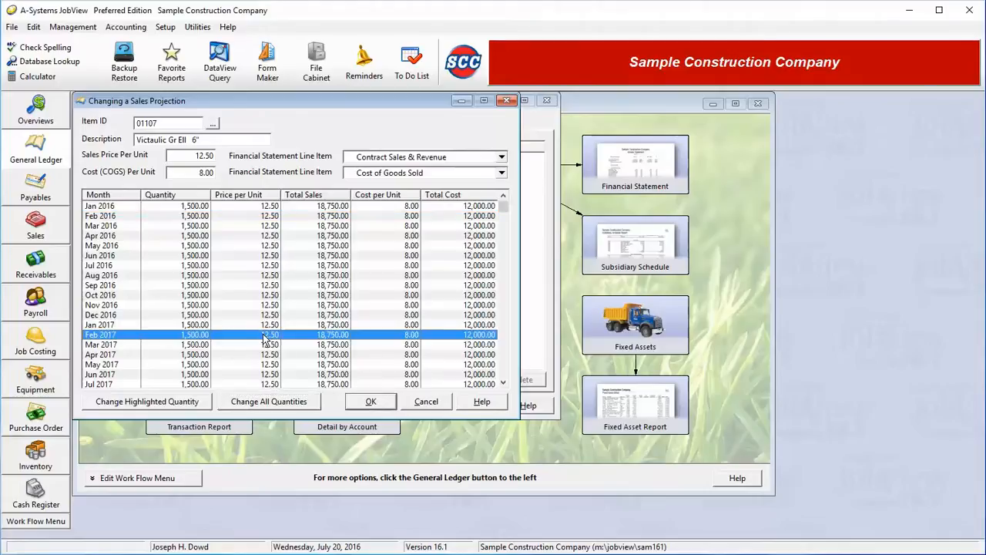
double_click(265, 339)
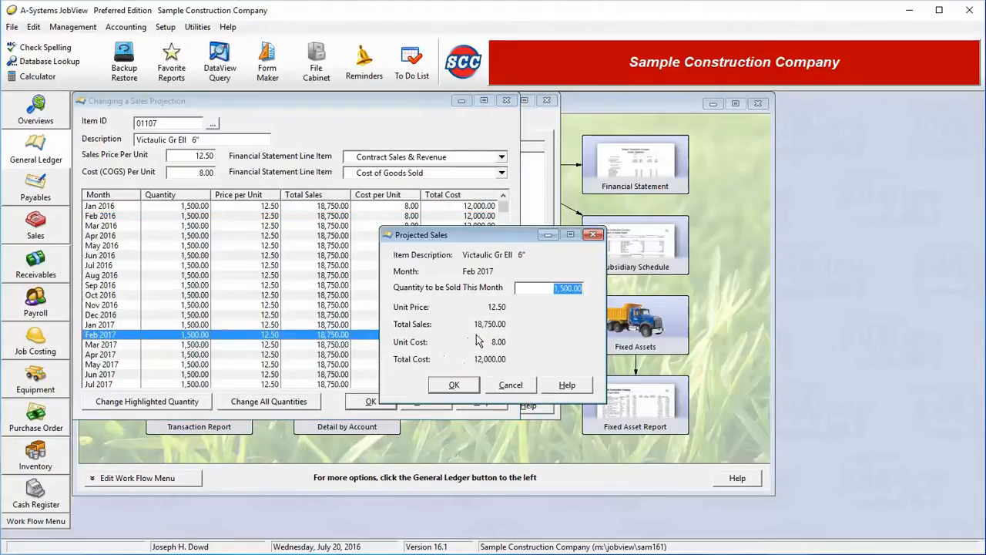
type("2000")
key("Tab")
left_click(456, 384)
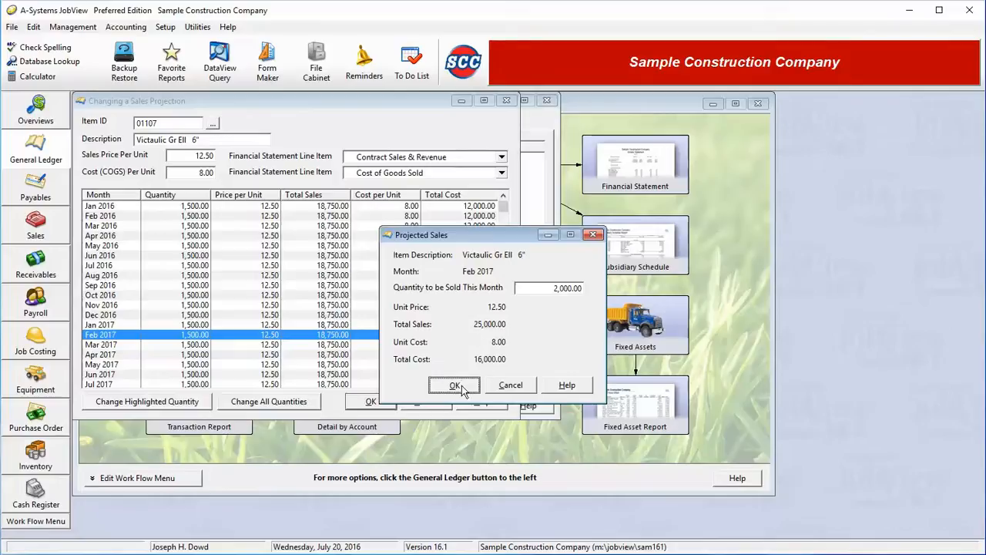
left_click(511, 384)
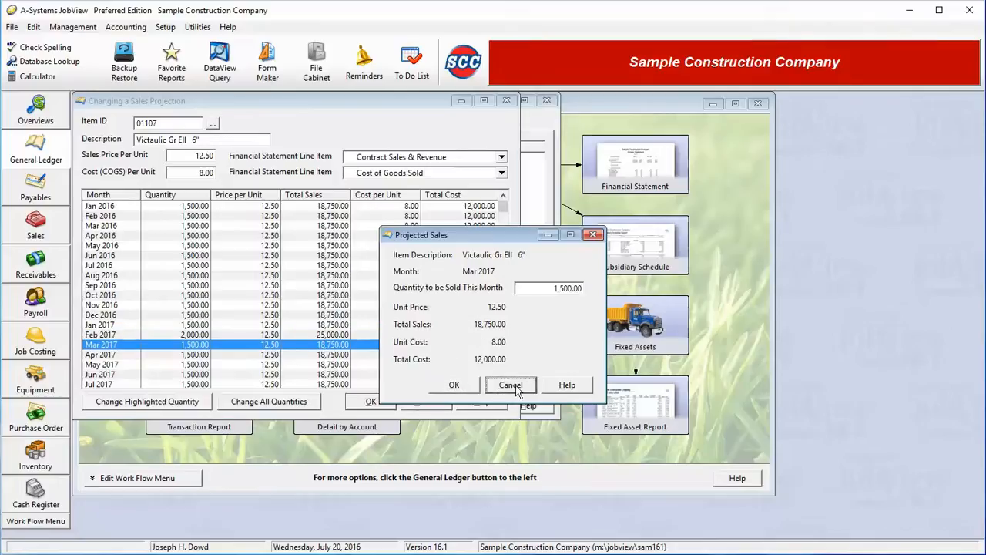
left_click(191, 339)
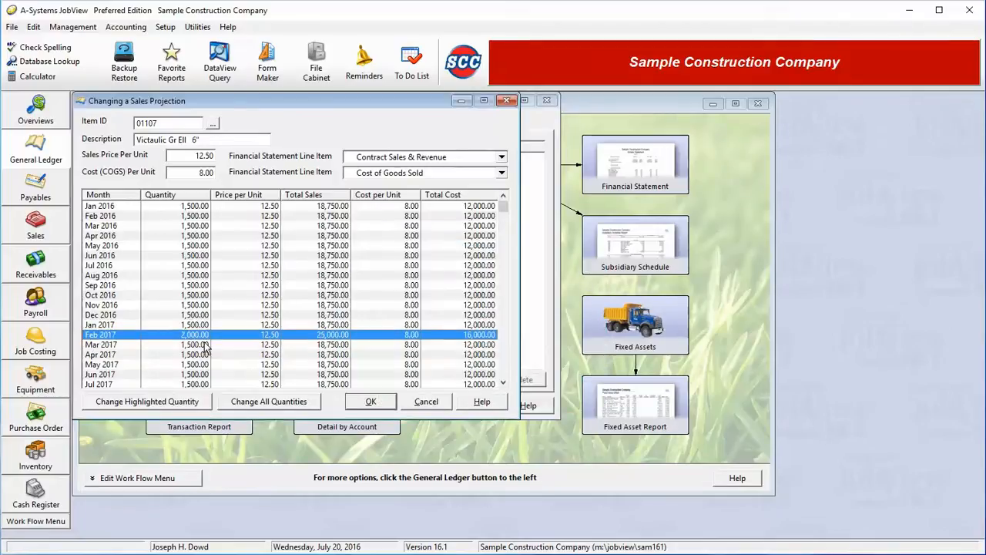
left_click(371, 401)
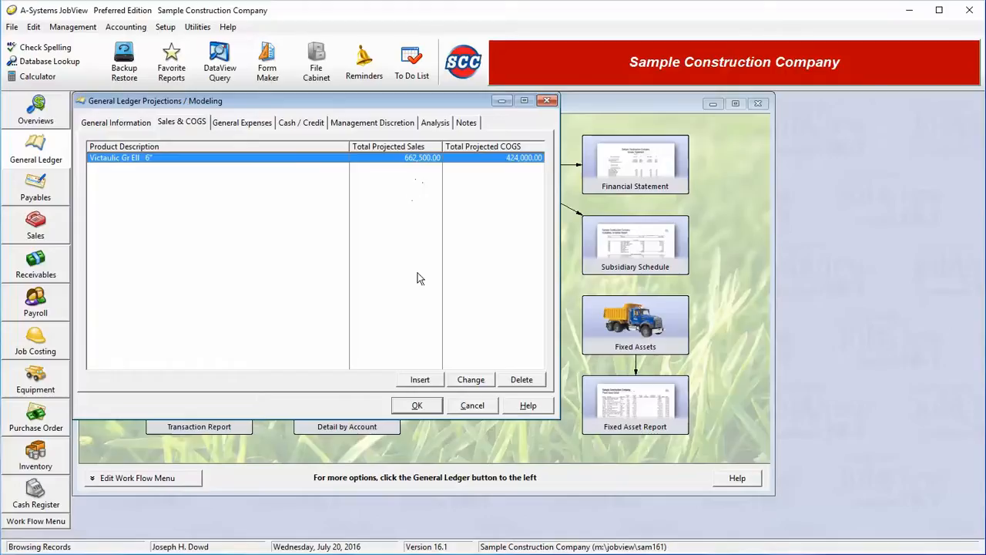
Add a new sales projection for item 0133, Pipe Galv Sch 40 2 1/2".
left_click(420, 381)
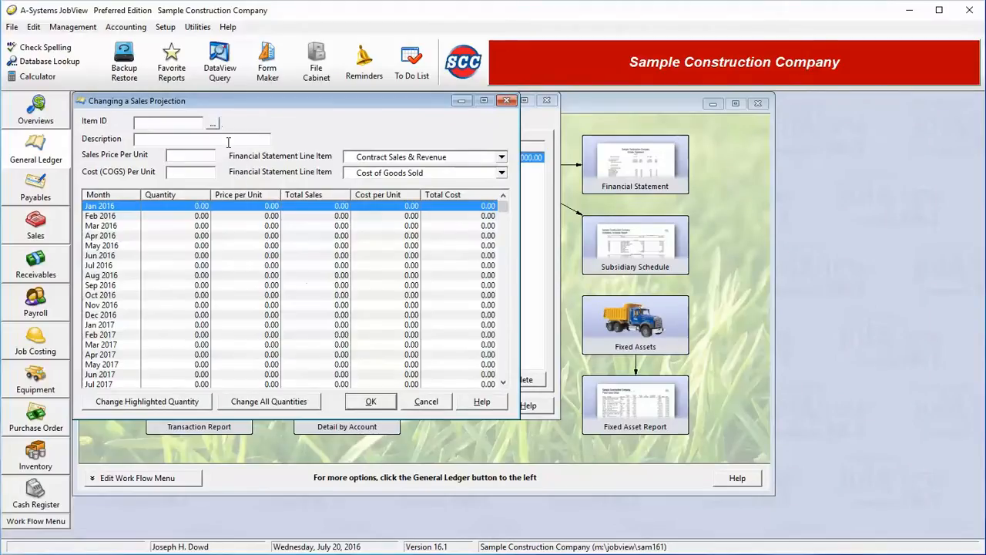
left_click(213, 124)
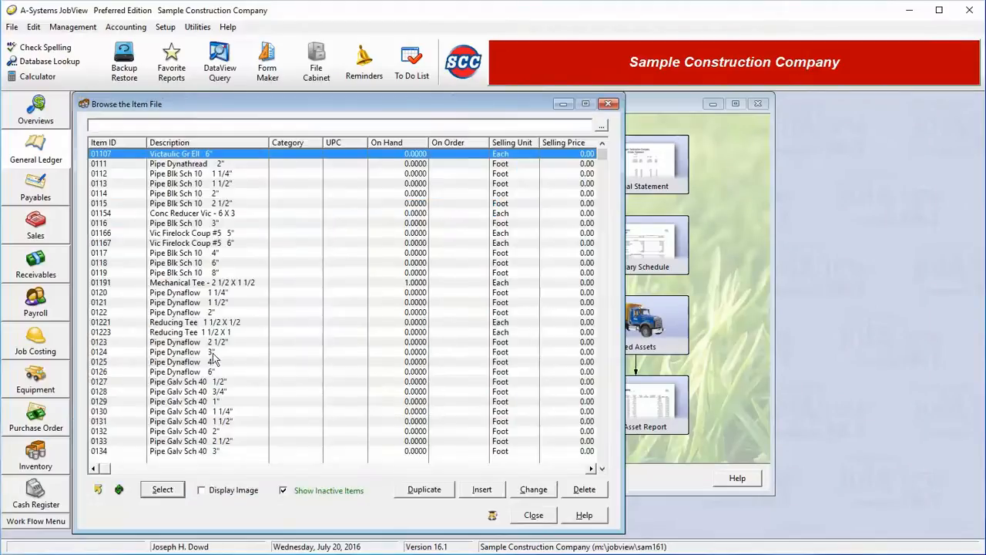
double_click(239, 440)
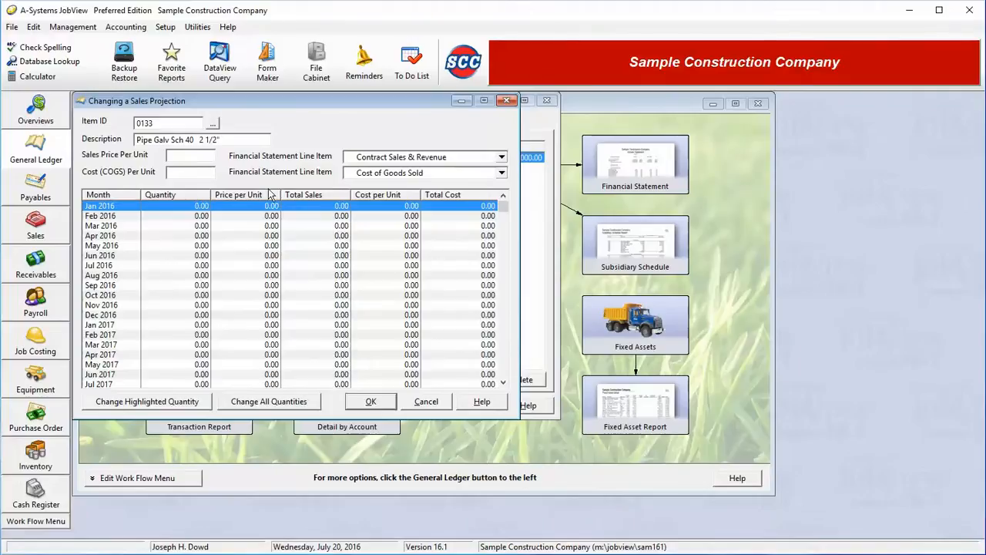
Set the pipe's sales price per unit to 7.50 and its cost per unit to 3.50.
type("7.5")
key("Tab")
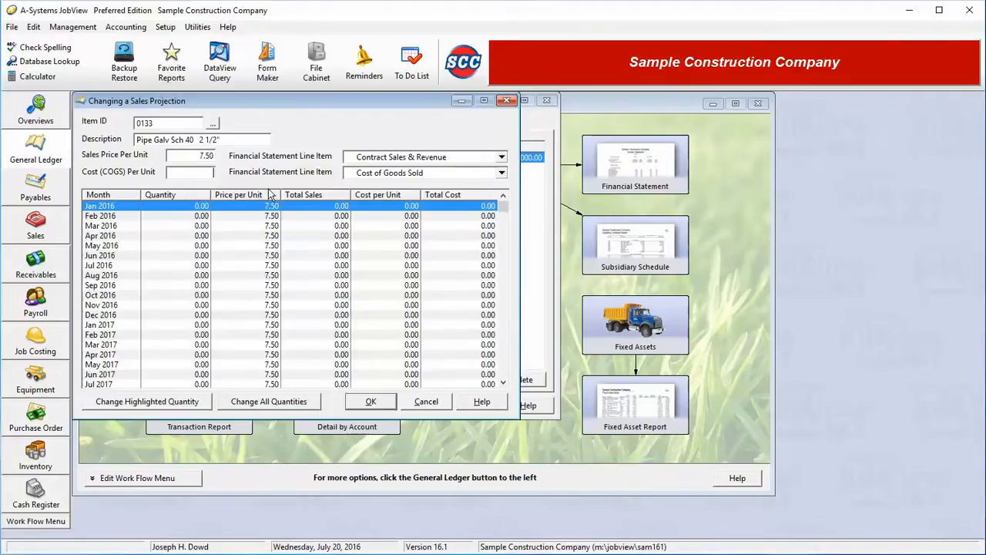
type("3.5")
key("Tab")
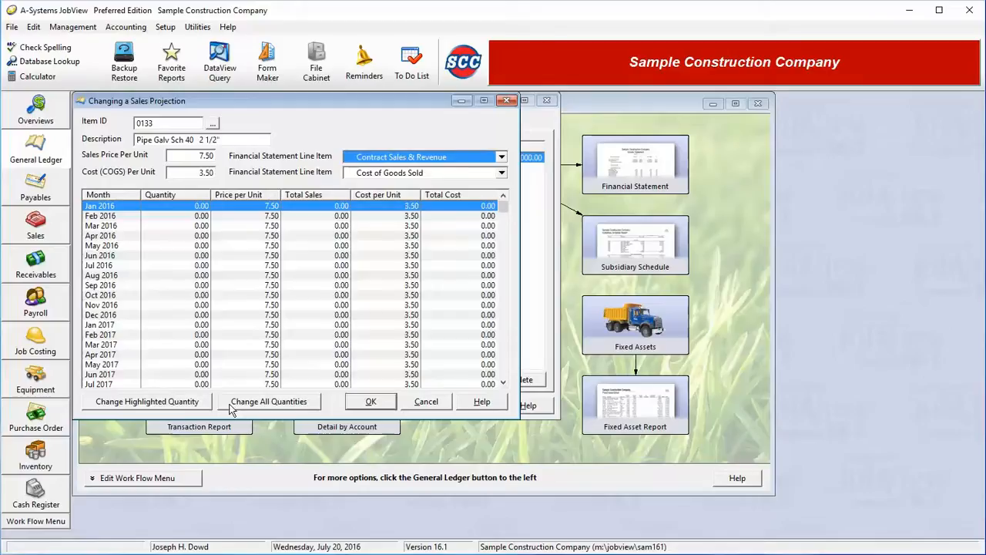
Change the pipe's projected sales quantity for all months to 500 and save its sales projection.
left_click(262, 401)
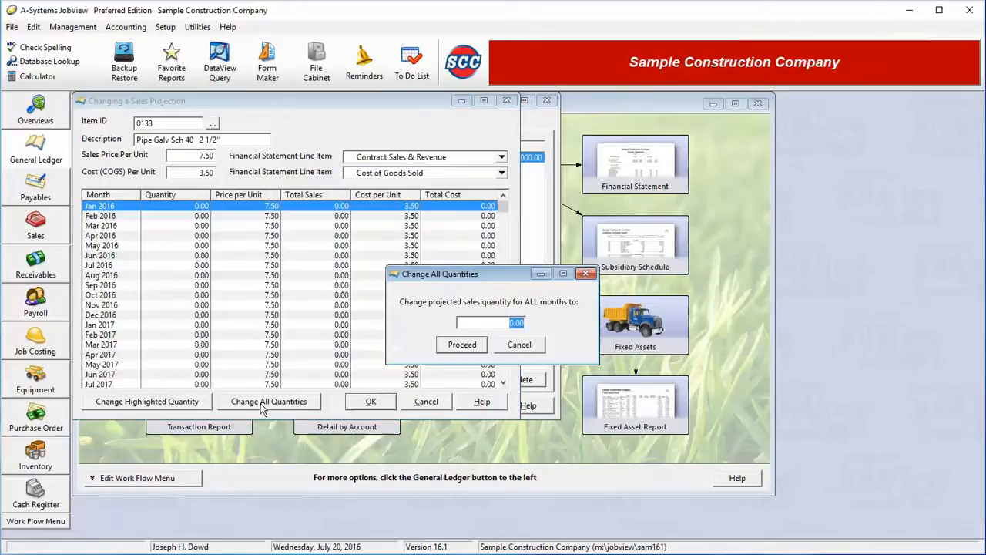
type("500")
key("Return")
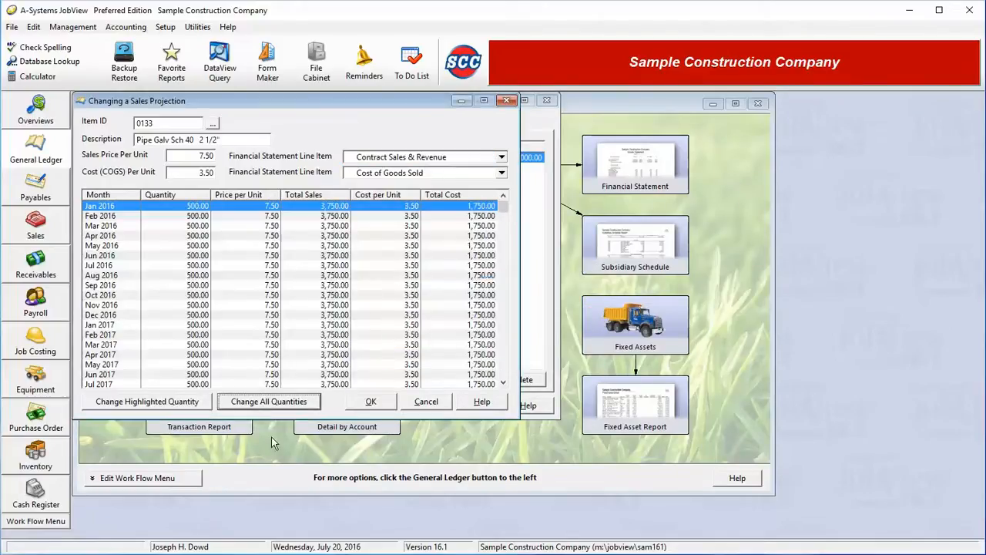
left_click(370, 401)
Add a general expense projection for account 74300, Rent.
left_click(235, 122)
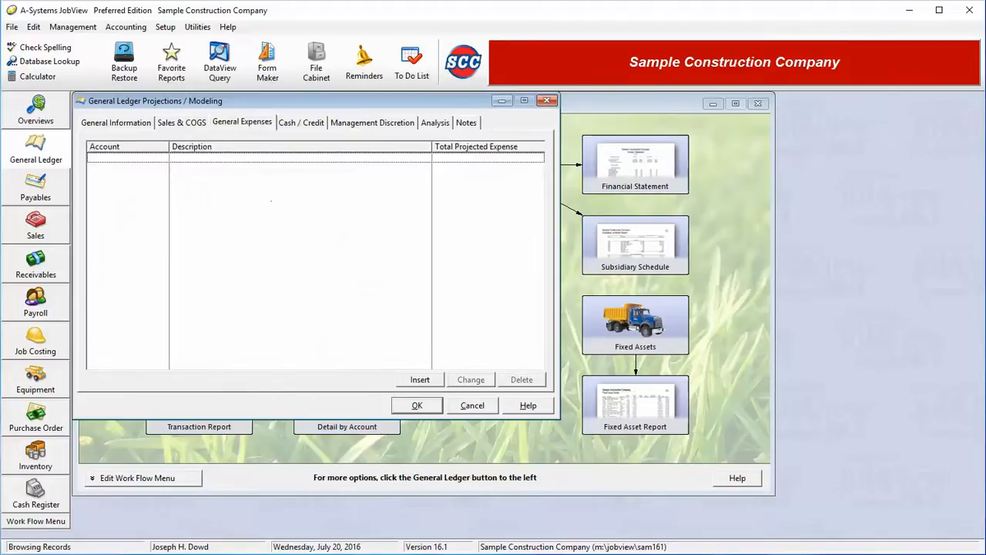
left_click(422, 380)
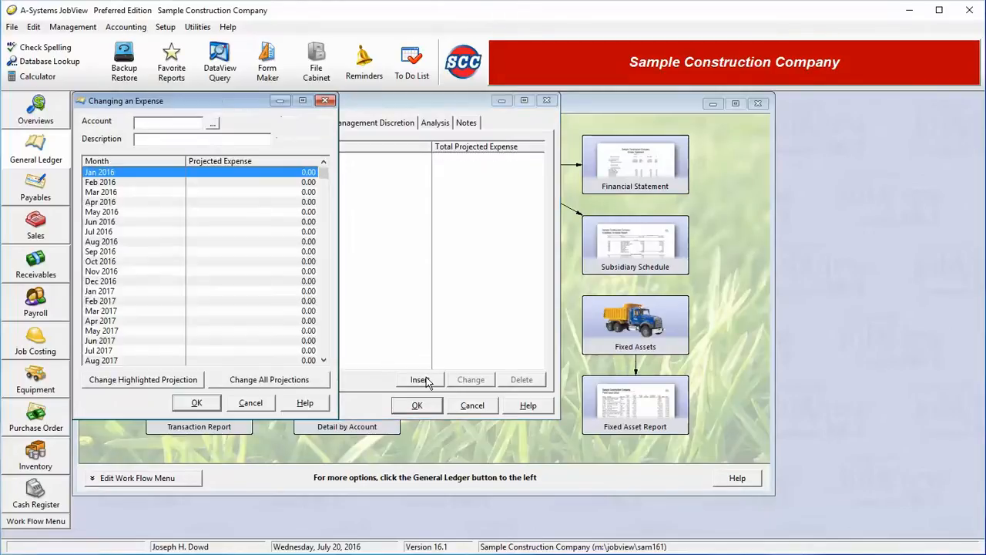
left_click(213, 125)
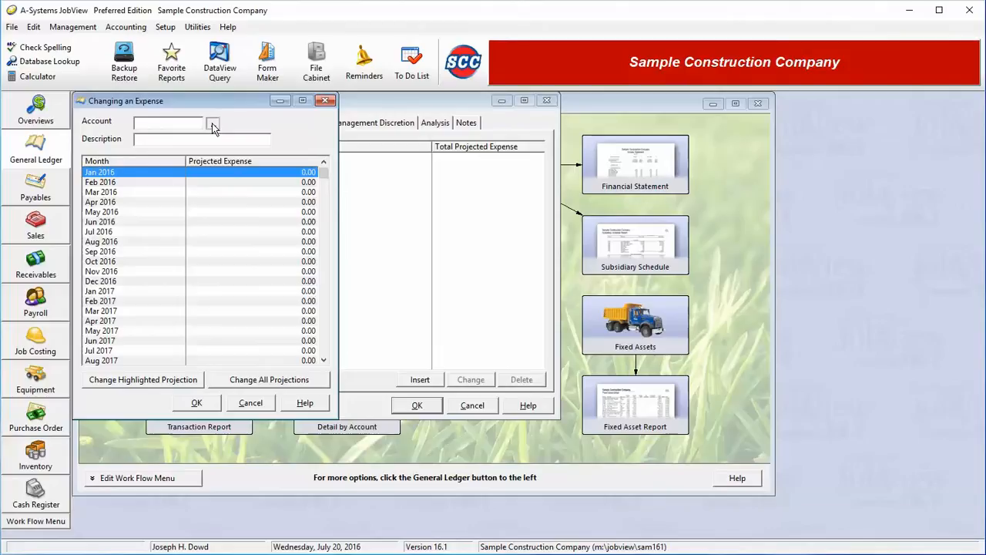
left_click(213, 126)
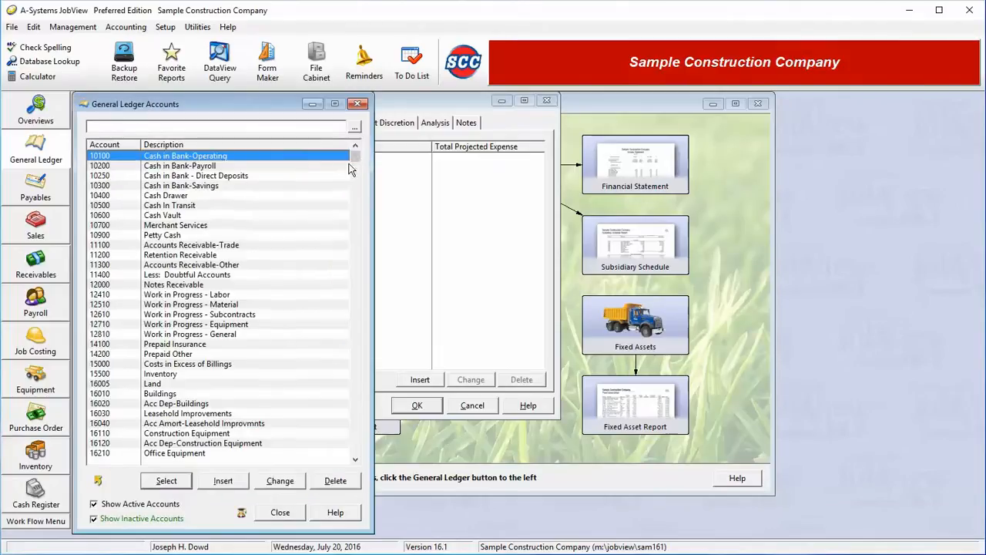
left_click_drag(365, 454, 365, 456)
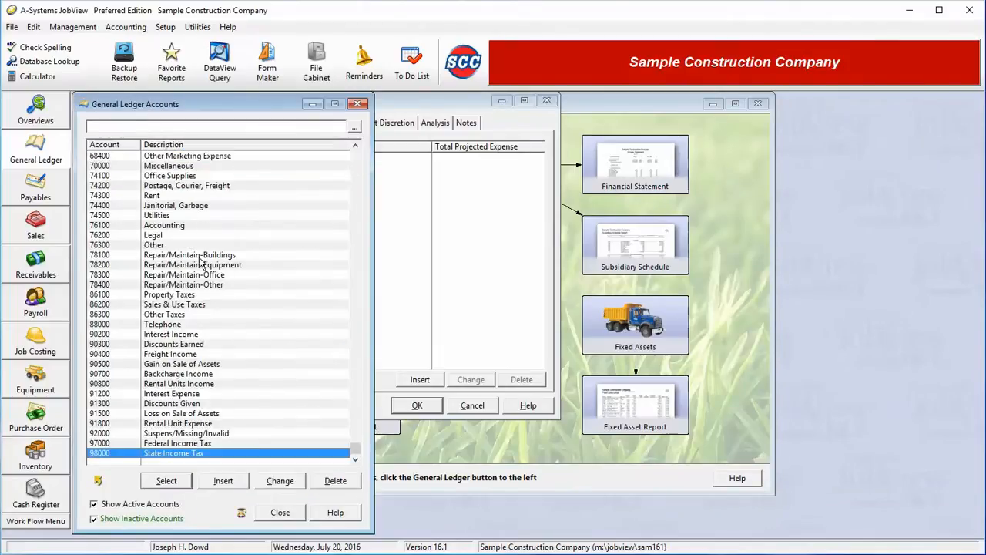
double_click(176, 196)
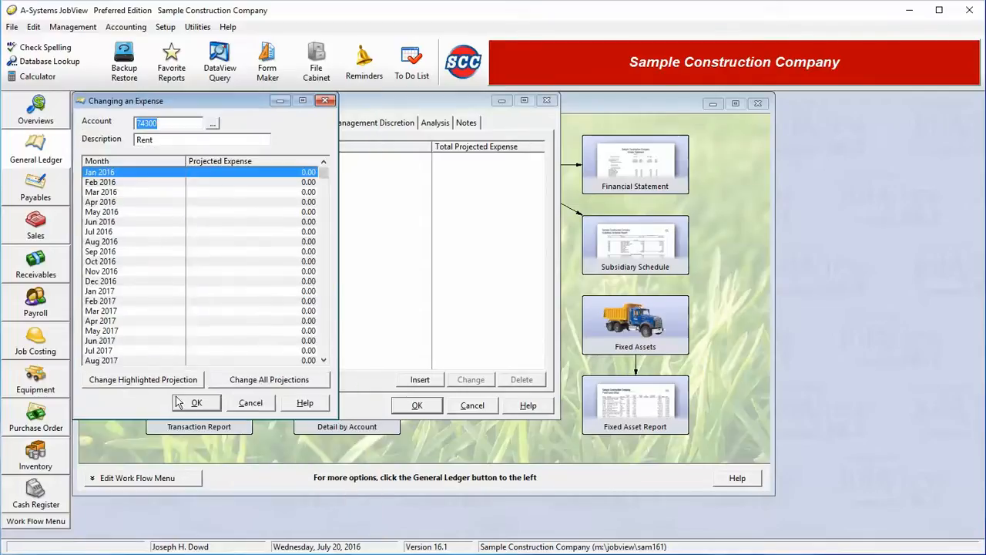
Set the projected Rent expense for all months to 6200 and save it.
left_click(245, 382)
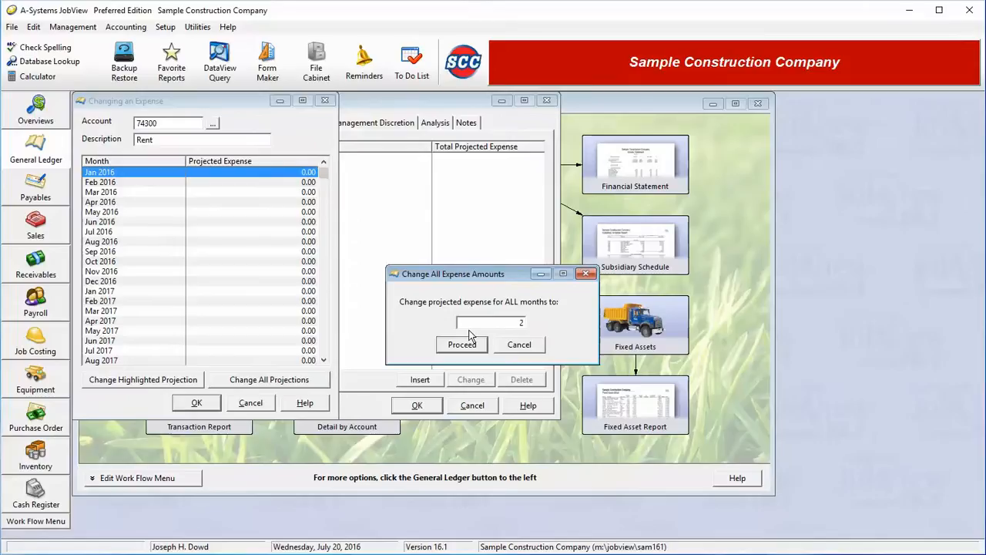
key("BackSpace")
type("6200")
left_click(467, 350)
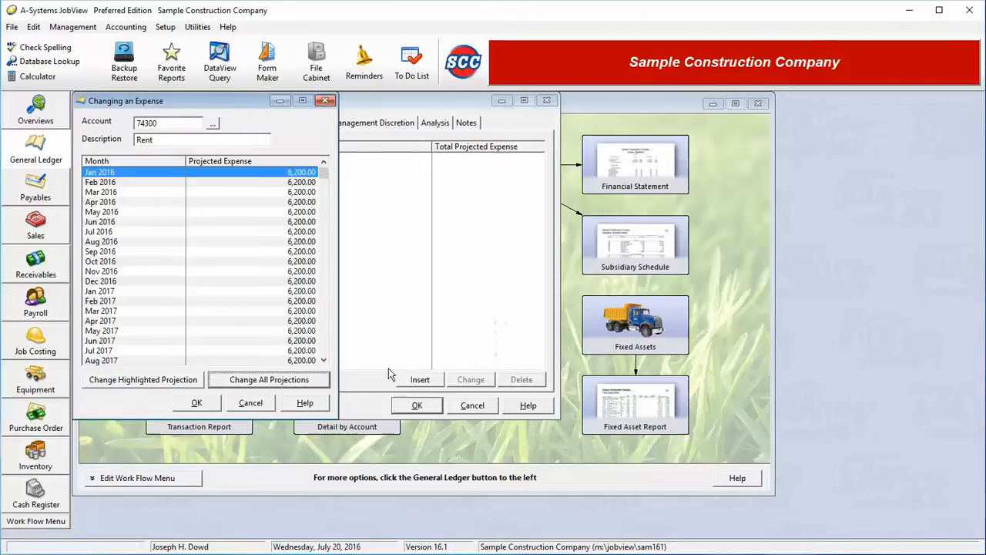
left_click(199, 406)
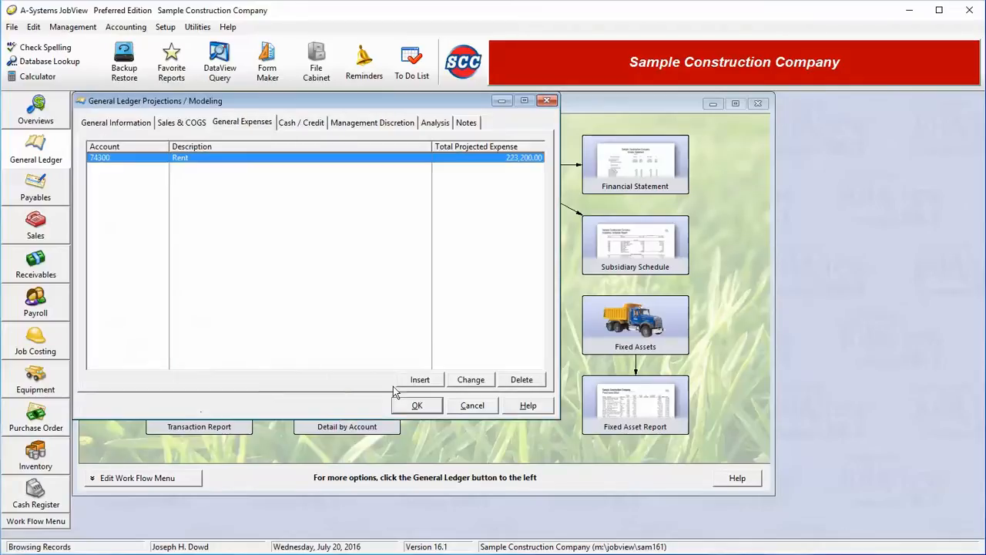
Add another general expense projection for account 74500, Utilities.
left_click(428, 384)
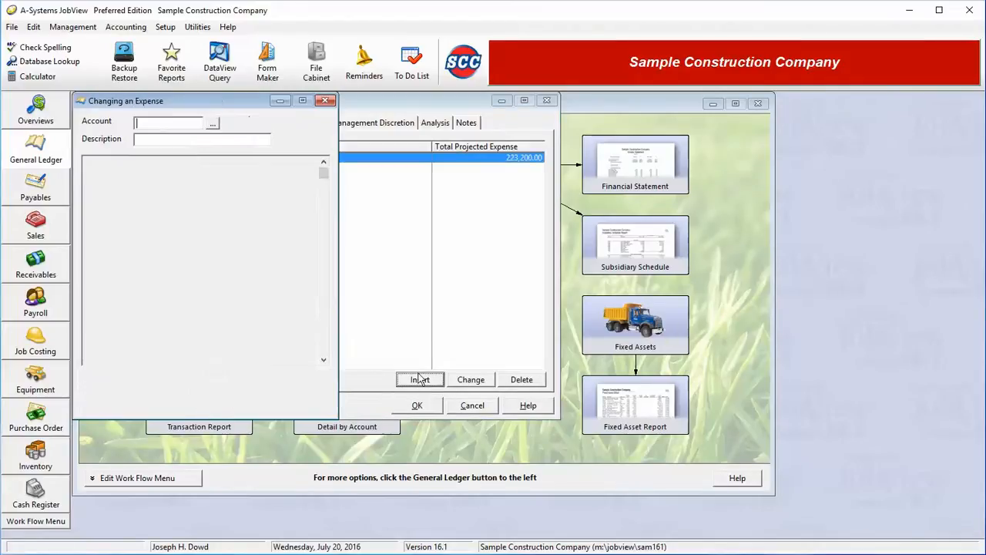
left_click(213, 124)
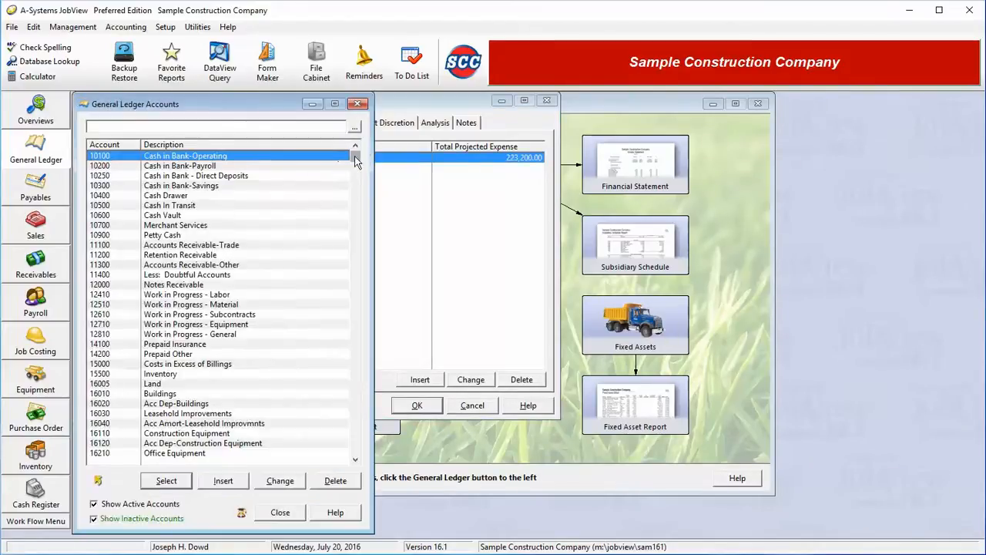
left_click_drag(355, 158, 354, 390)
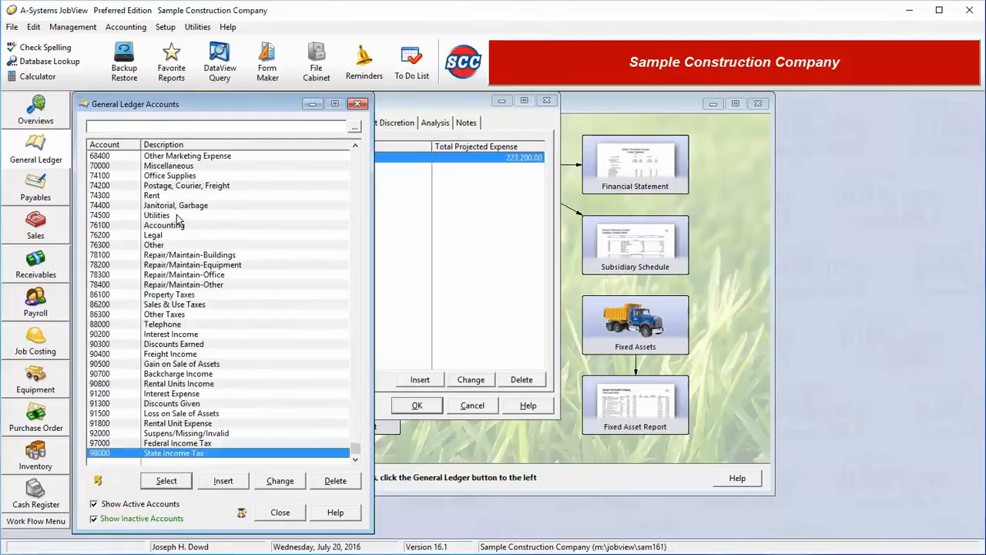
double_click(182, 215)
Set the projected Utilities expense for all months to 800 and save it.
left_click(275, 379)
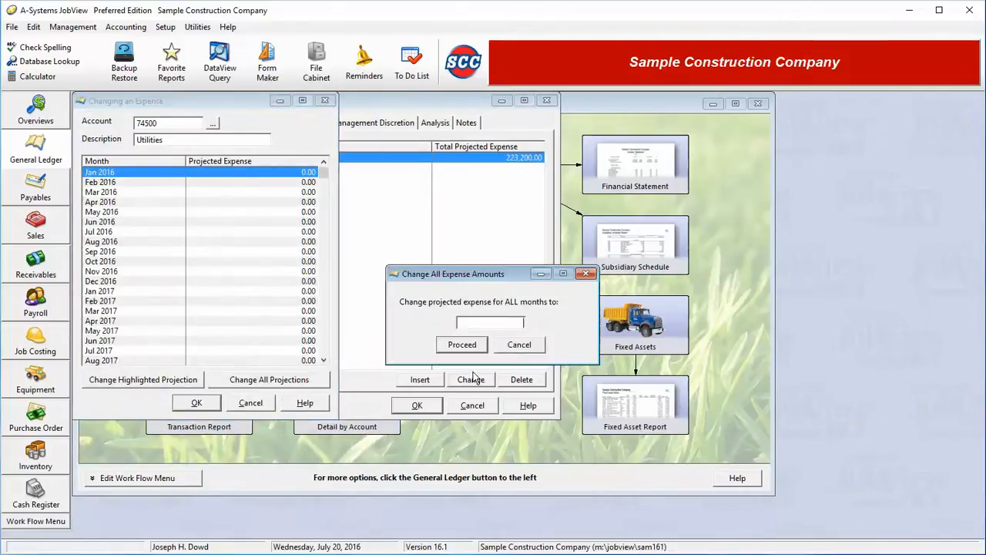
type("800")
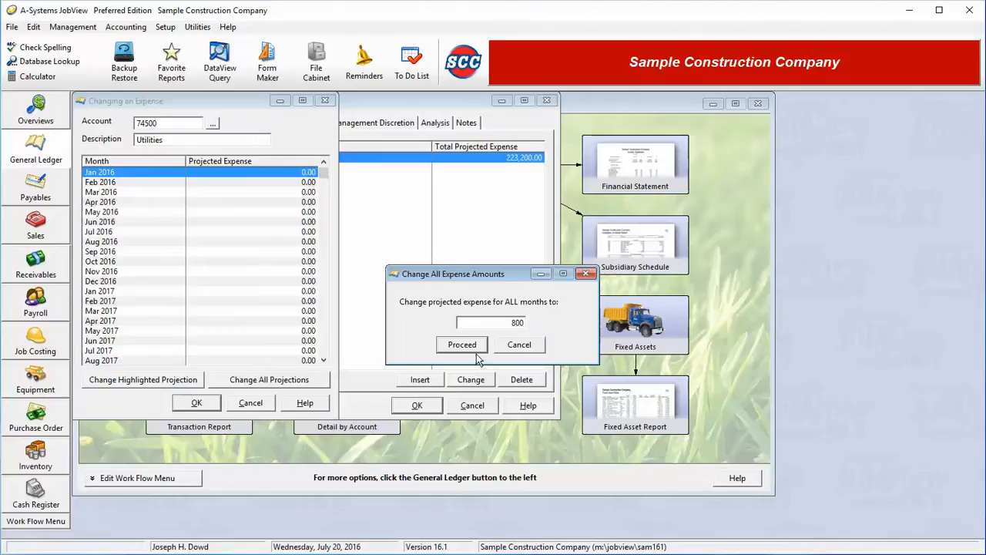
left_click(463, 345)
left_click(197, 402)
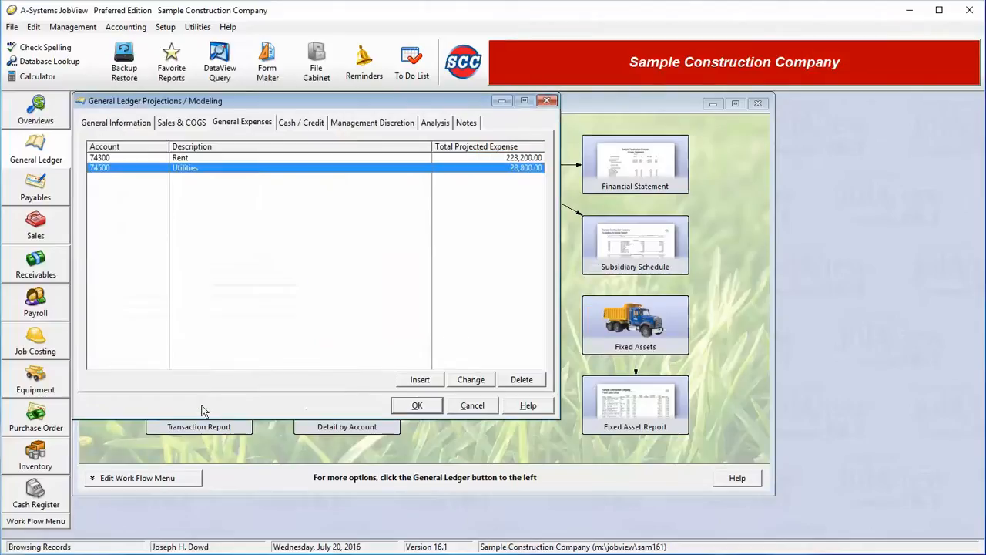
Set the global cash sales percentage to 60% and apply it to all months.
left_click(304, 127)
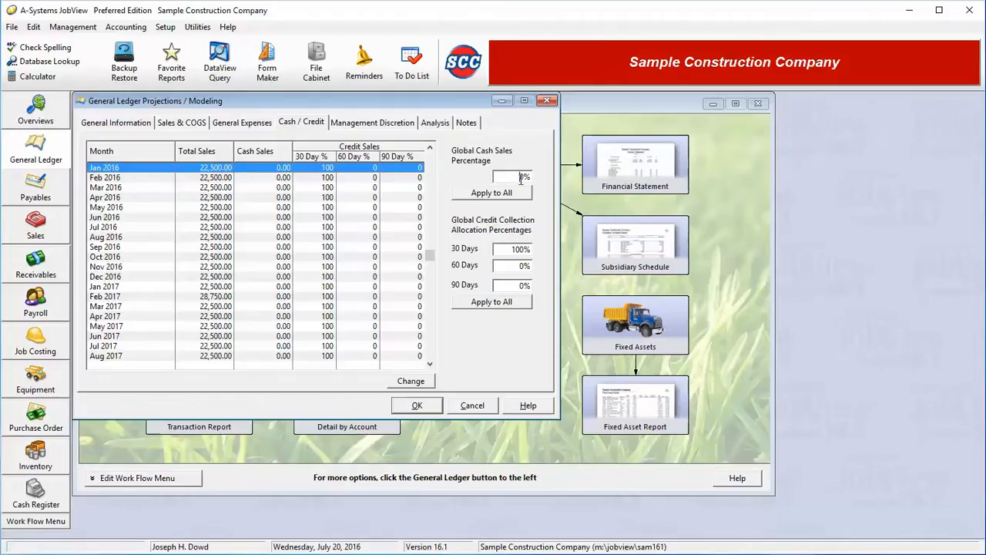
double_click(524, 177)
type("20")
key("BackSpace")
key("BackSpace")
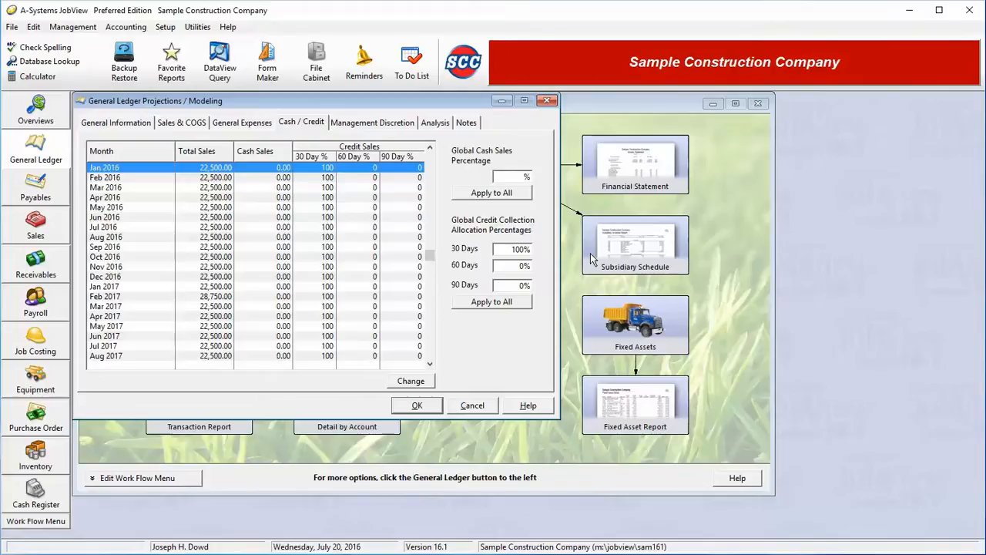
type("30")
key("BackSpace")
type("6")
left_click(506, 197)
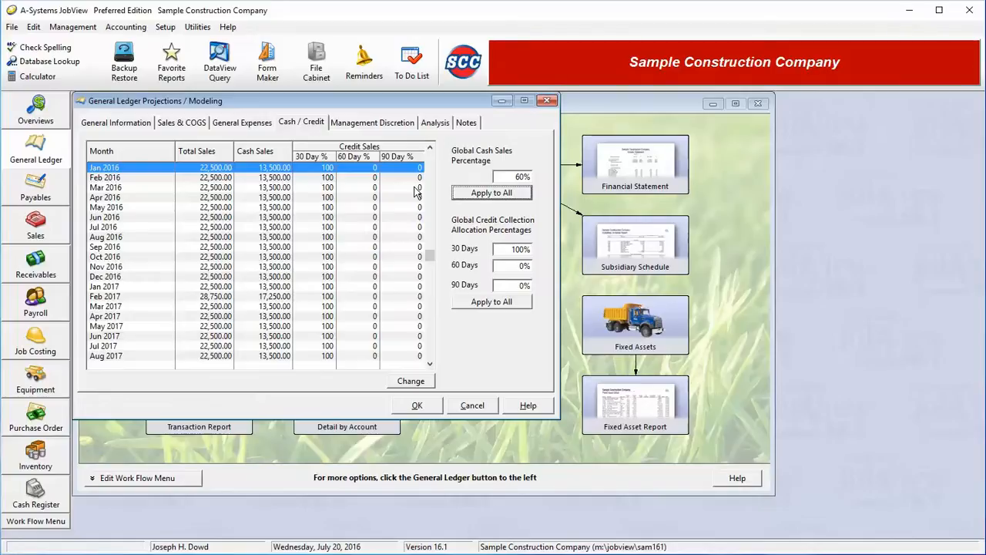
Set the global credit collection percentages to 80% for 30 days, 10% for 60 days and 10% for 90 days, and apply them to all months.
left_click(506, 249)
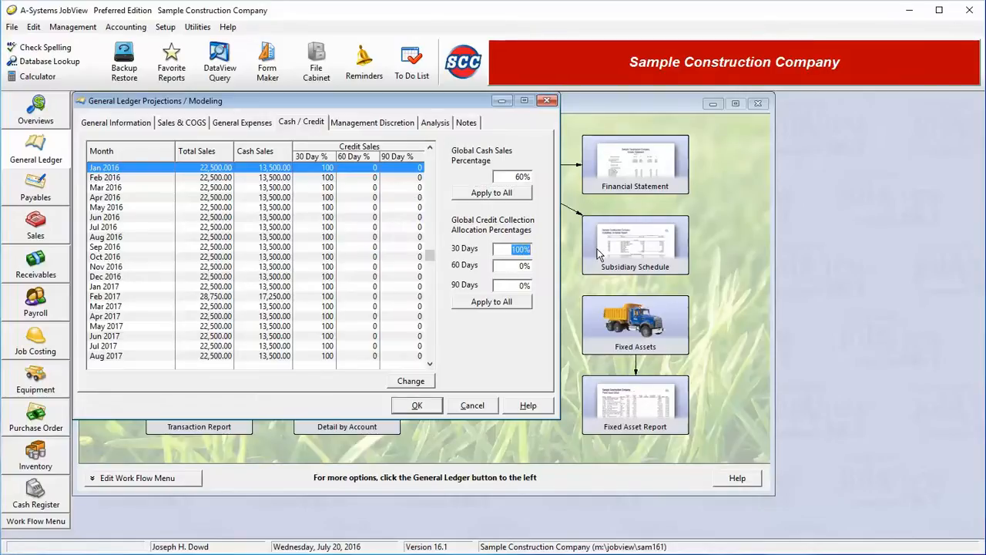
type("80")
left_click(504, 266)
key("Tab")
type("1")
left_click(527, 305)
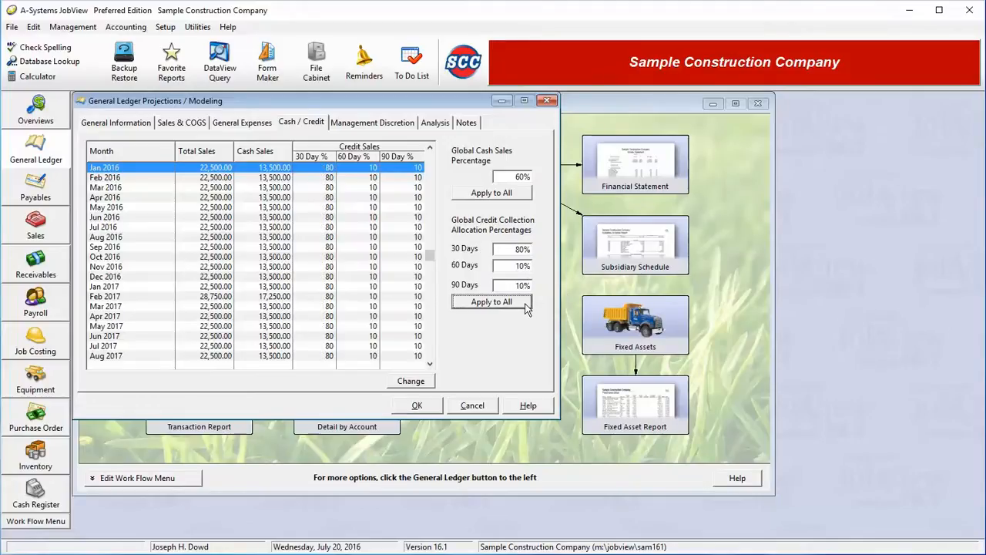
Examine the individual cash and credit sales percentages for Jan 2017, leaving them unedited.
double_click(405, 286)
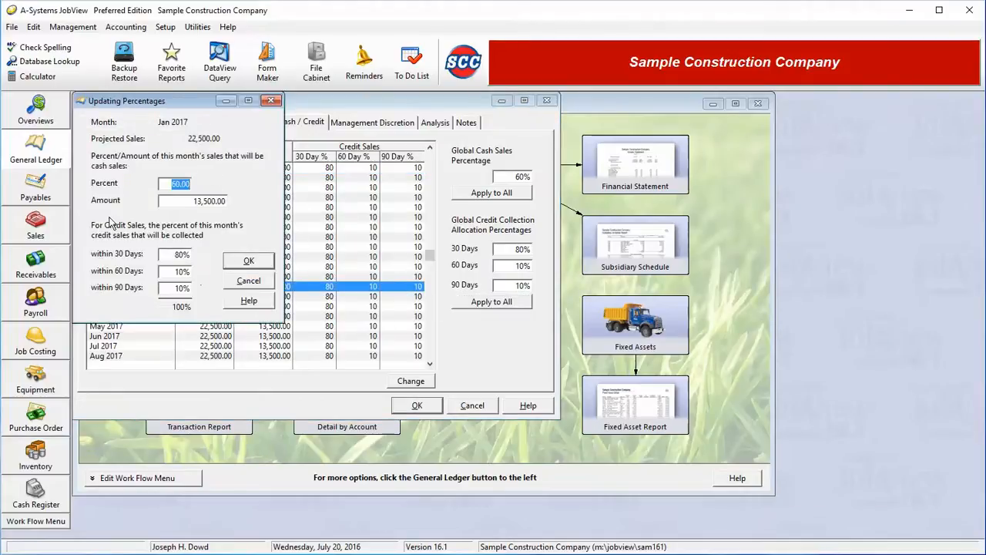
left_click(255, 282)
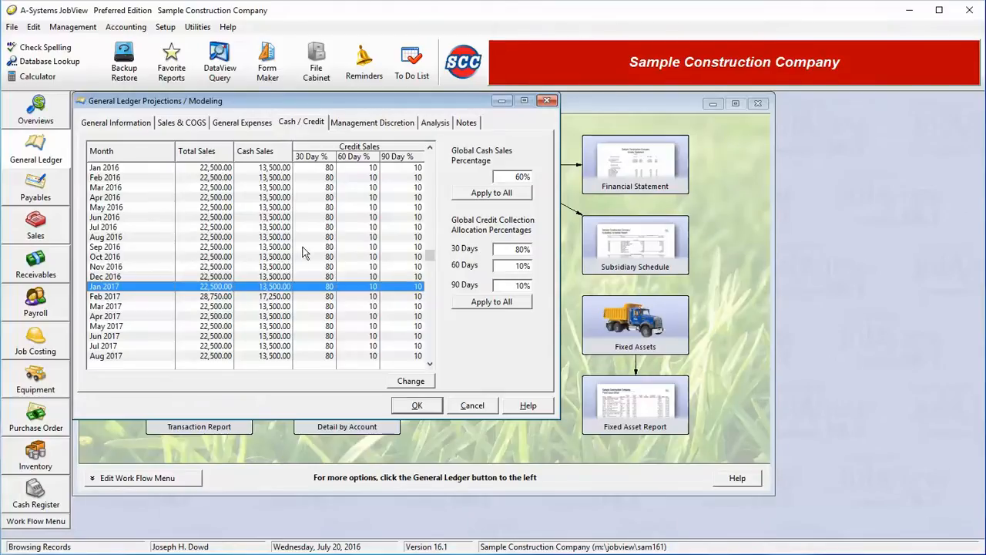
Add a management discretion item of type Fixed Asset Purchase.
left_click(392, 123)
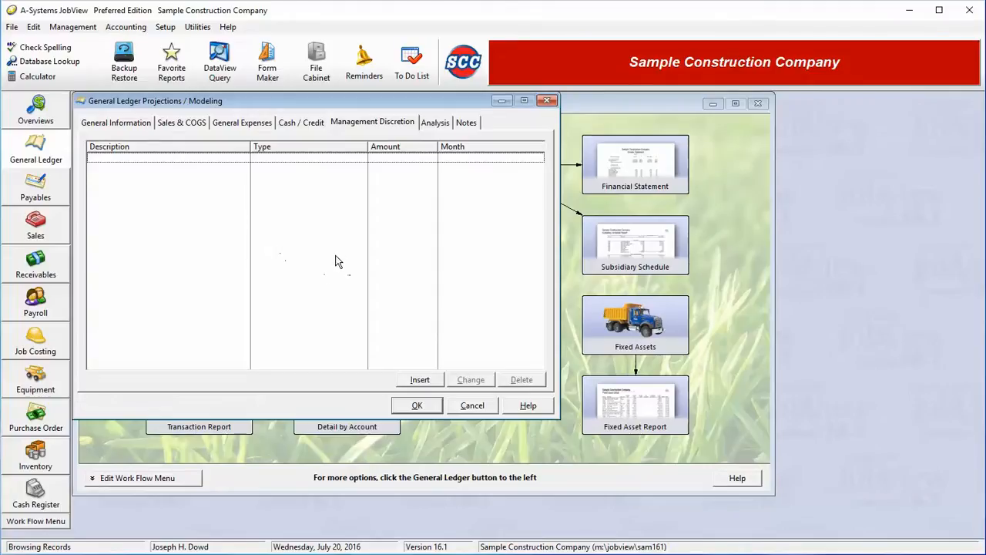
left_click(419, 382)
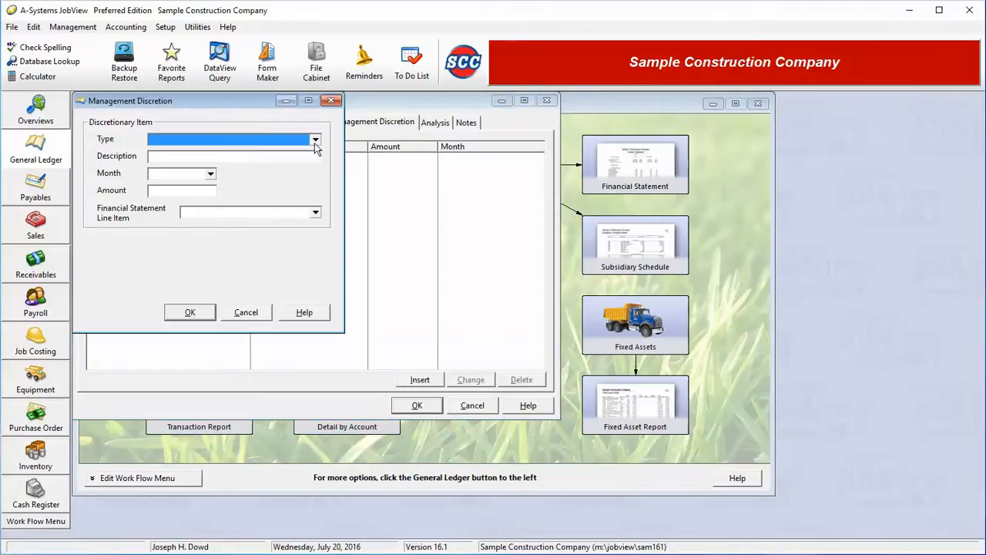
left_click(315, 140)
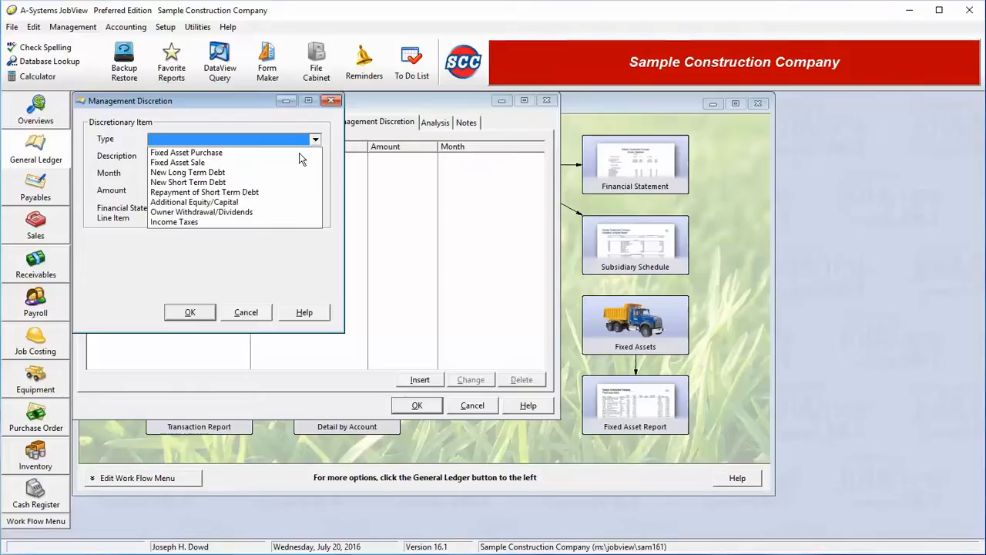
left_click(243, 153)
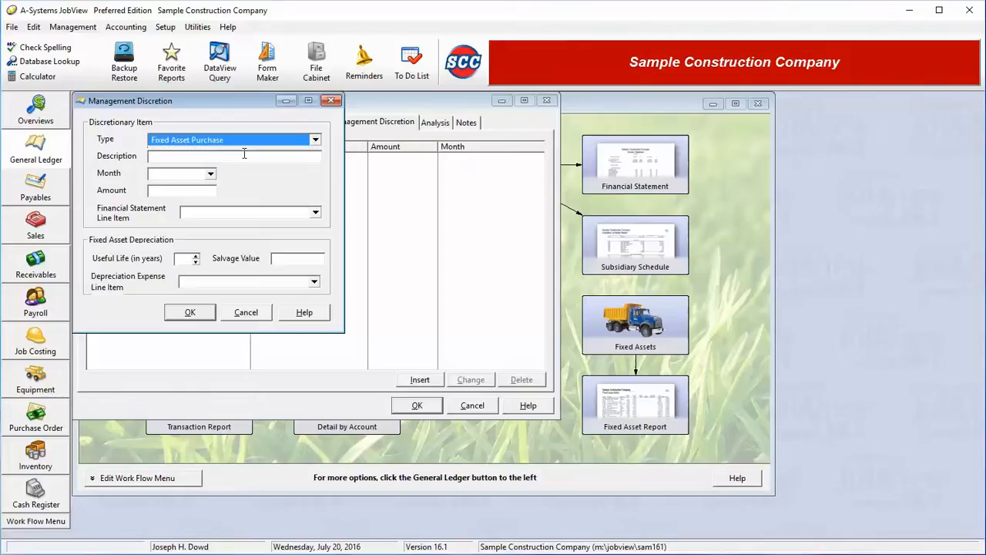
Describe the fixed asset purchase as Pickup Truck and set its month to Oct 2016.
left_click(248, 157)
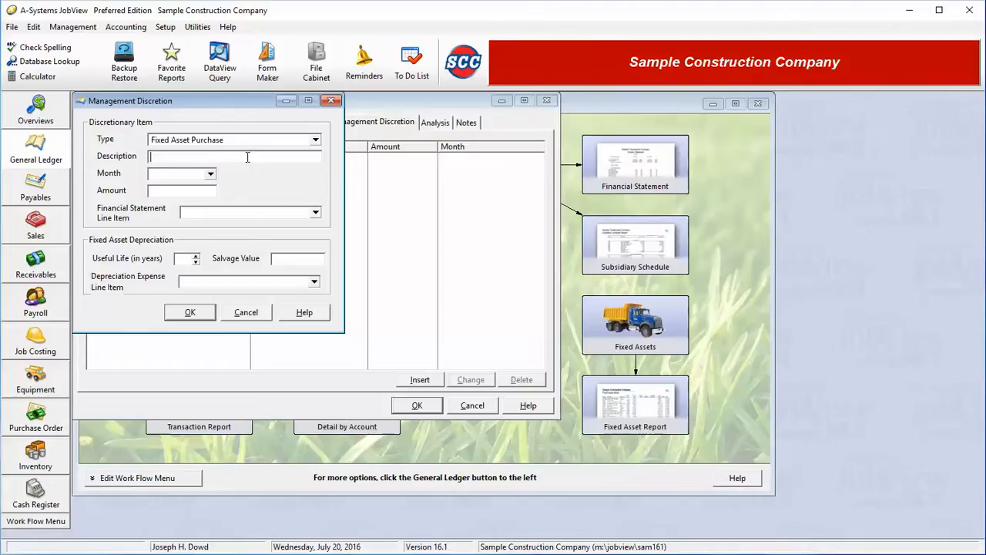
type("kup Truck")
key("Tab")
key("alt+Down")
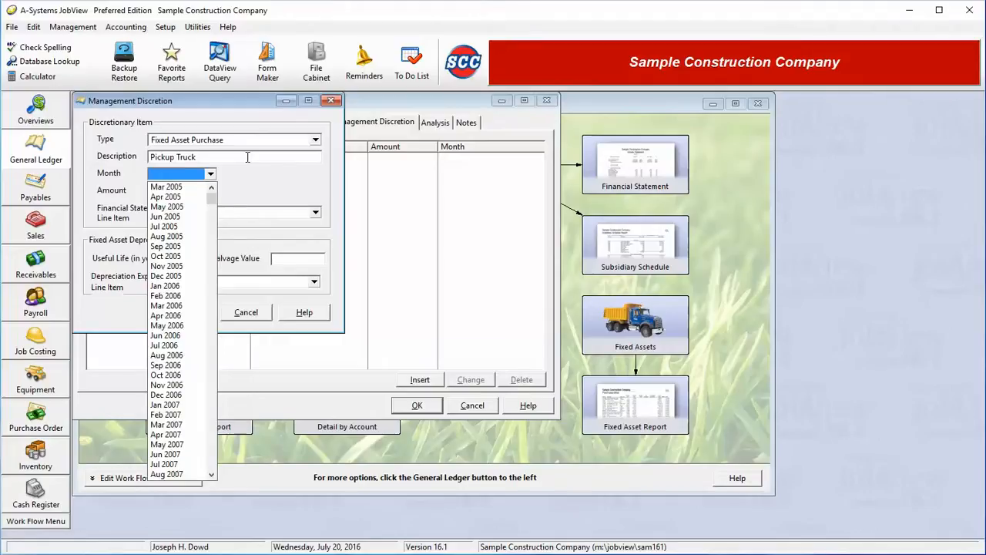
key("Down")
key("Page_Down")
key("End")
key("Up")
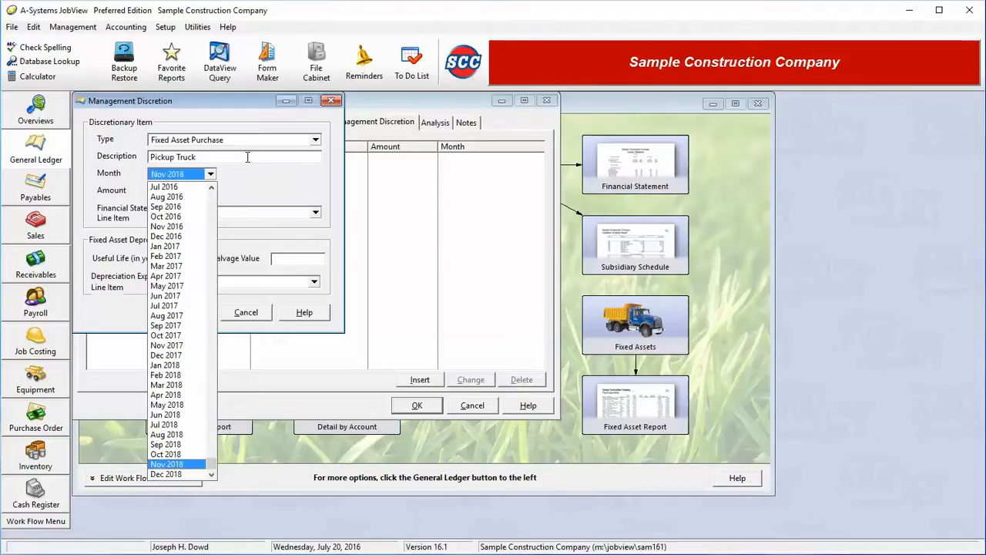
key("Up")
key("Up")
key("Up")
key("Up")
key("Up")
key("Up")
key("Up")
key("Up")
key("Up")
key("Up")
key("Up")
key("Up")
key("Up")
key("Up")
key("Up")
key("Up")
key("Up")
key("Up")
key("Up")
key("Up")
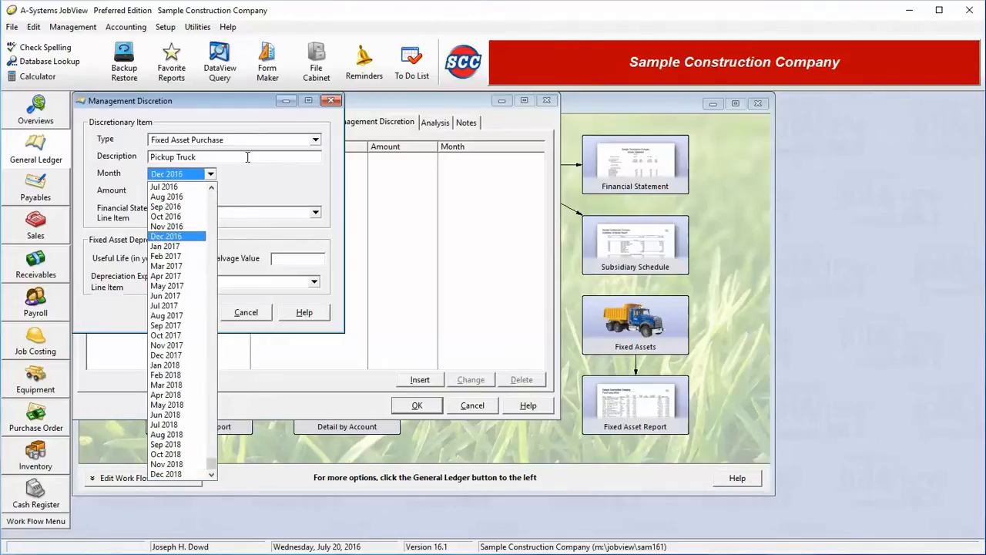
key("Up")
key("Up")
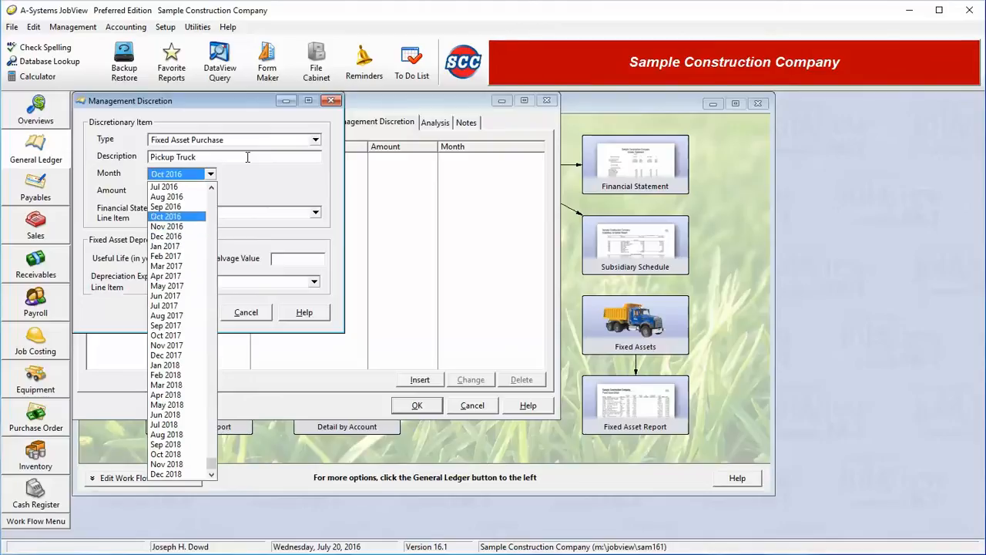
key("Return")
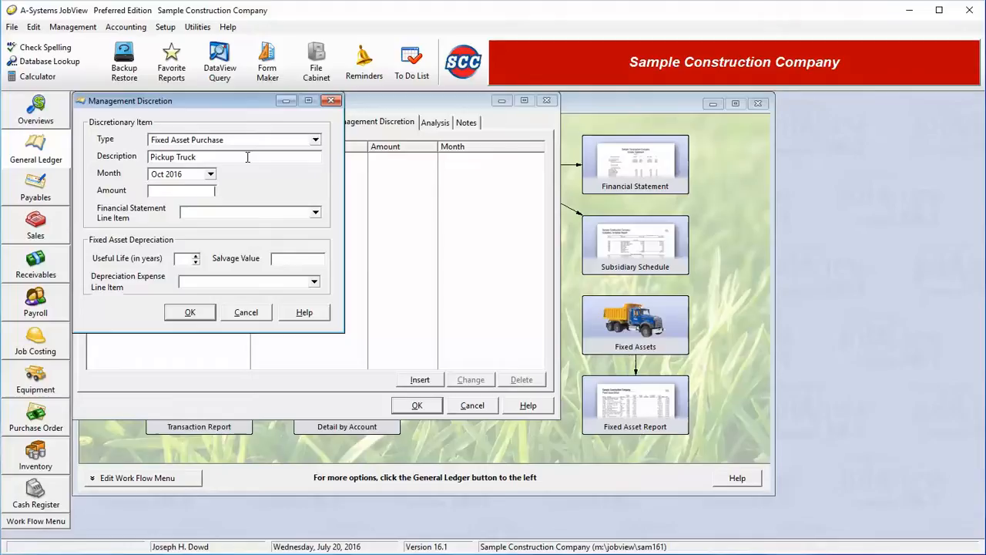
Enter 30,000.00 as the purchase amount and assign it to the Vehicles-Net financial statement line item.
type("30,000.00")
left_click(299, 213)
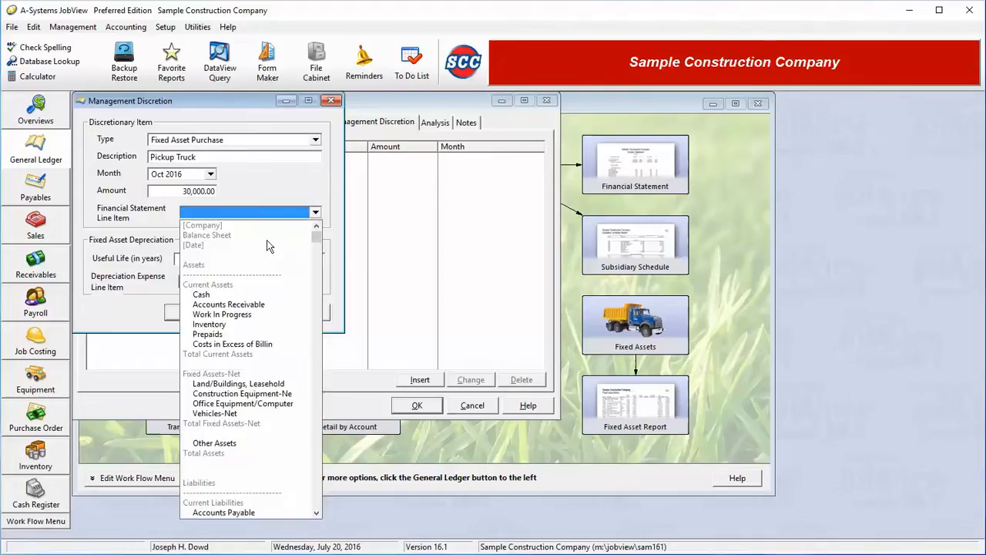
left_click(252, 416)
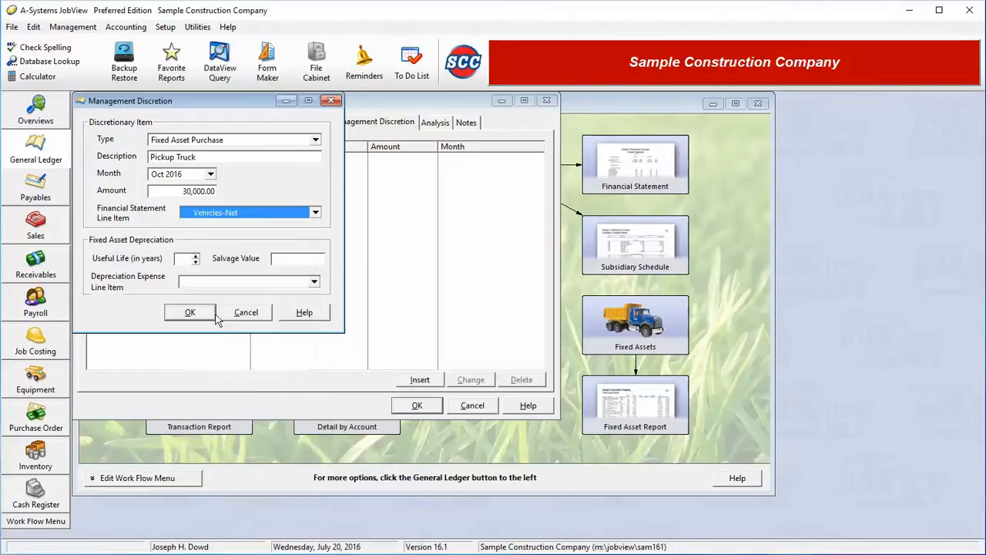
Change the pickup truck's purchase amount to 35,000.00.
left_click_drag(179, 190, 306, 192)
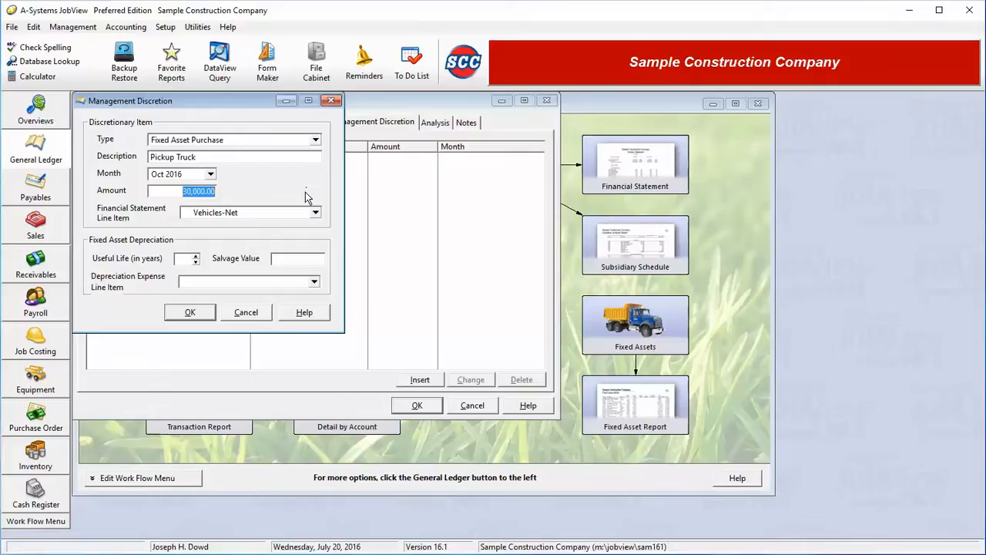
type("35000")
key("Tab")
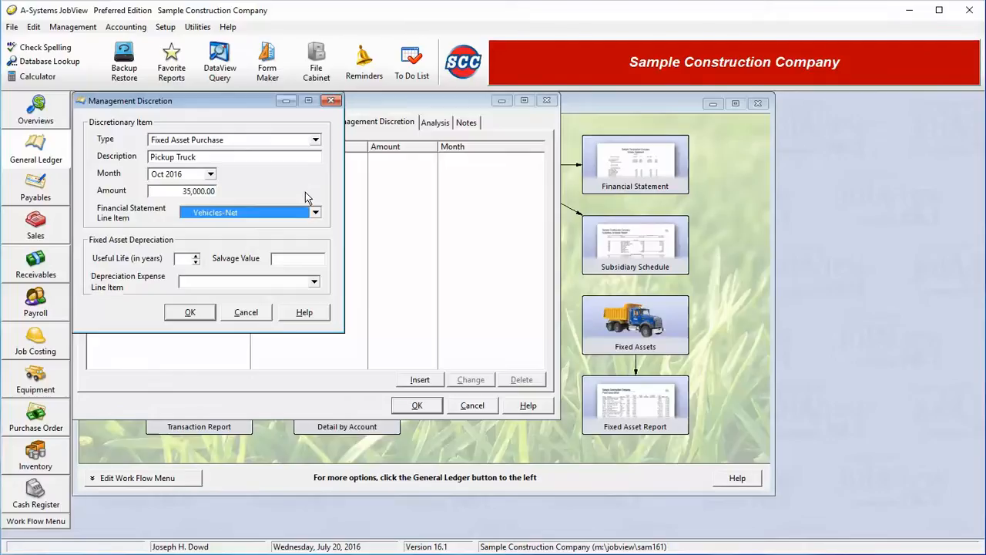
Set the depreciation to a 12-year useful life, 3,000.00 salvage value and the Depreciation & Amortizati line item, and save the purchase.
left_click(190, 260)
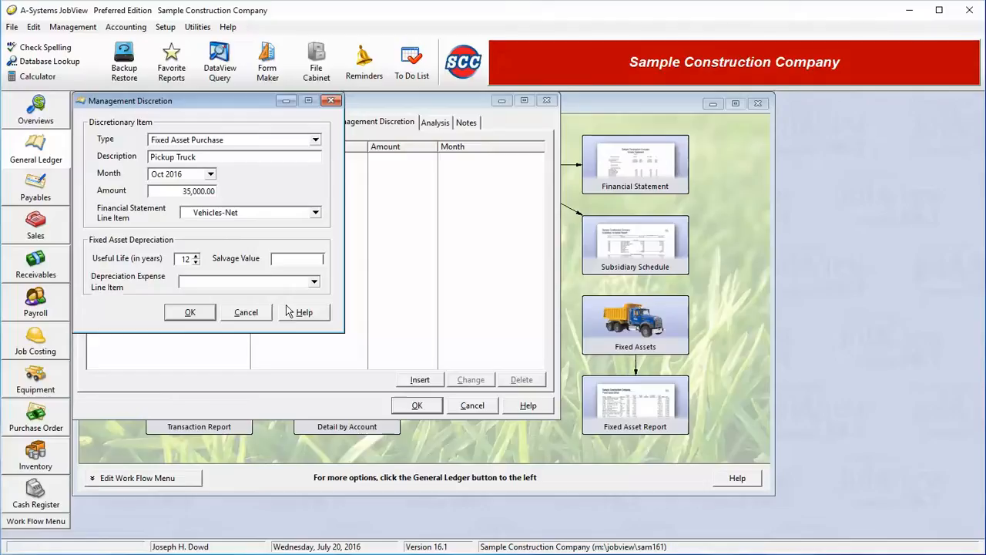
type("3000")
left_click(314, 281)
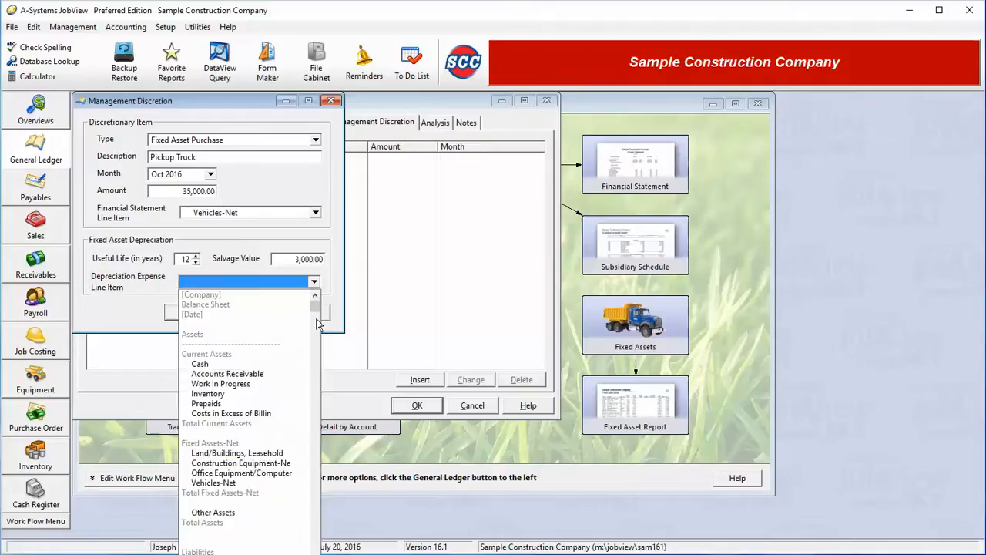
left_click_drag(317, 308, 307, 548)
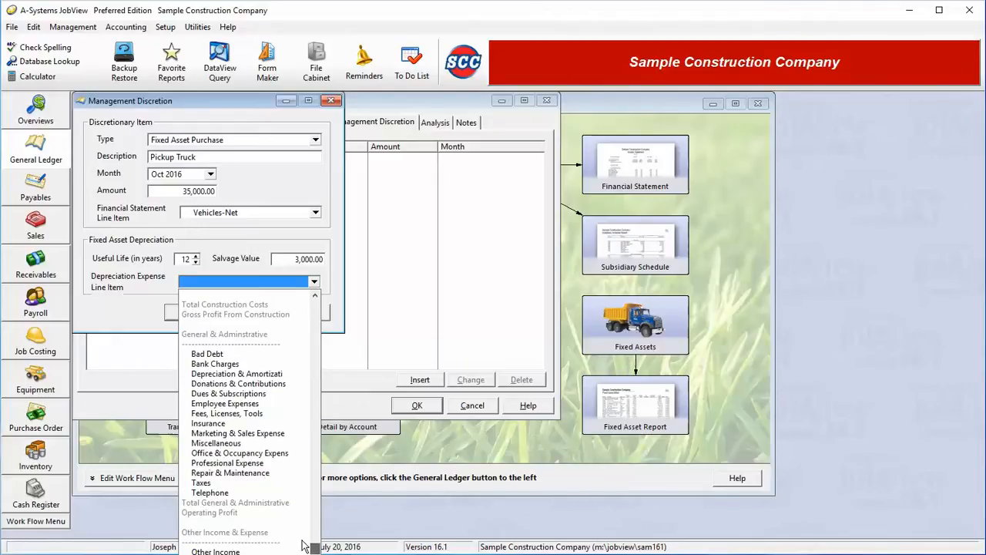
left_click(238, 375)
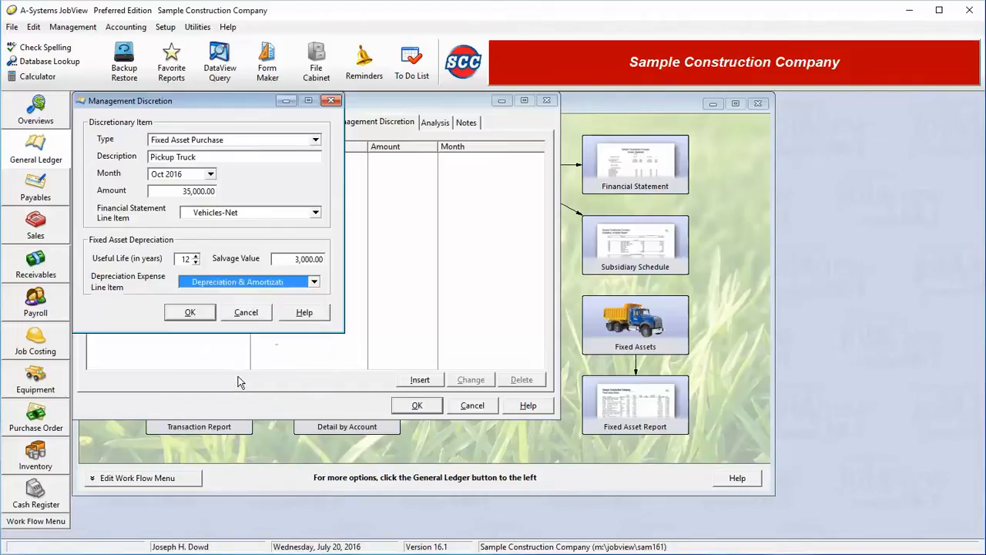
left_click(208, 316)
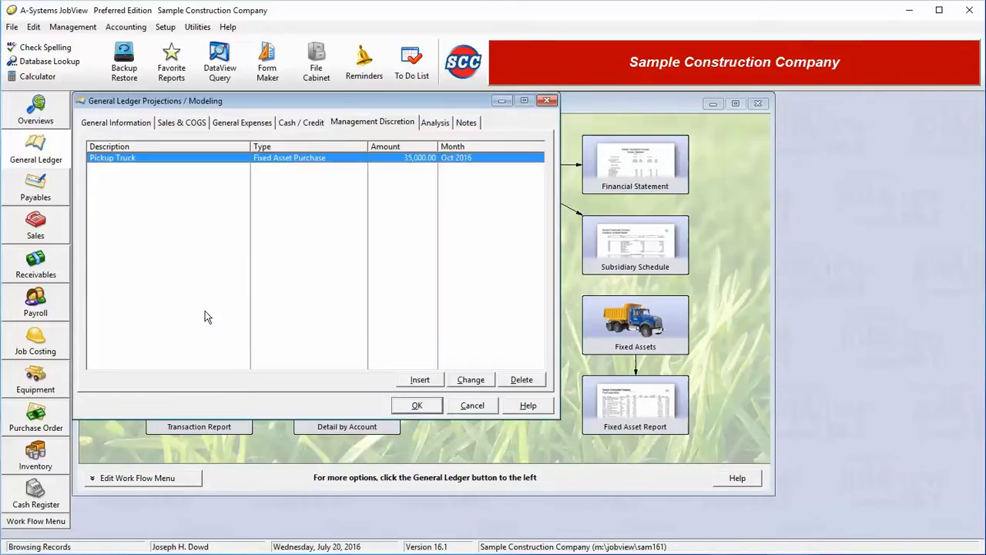
Add a management discretion item of type New Long Term Debt described as Pickup Truck Loan.
left_click(428, 383)
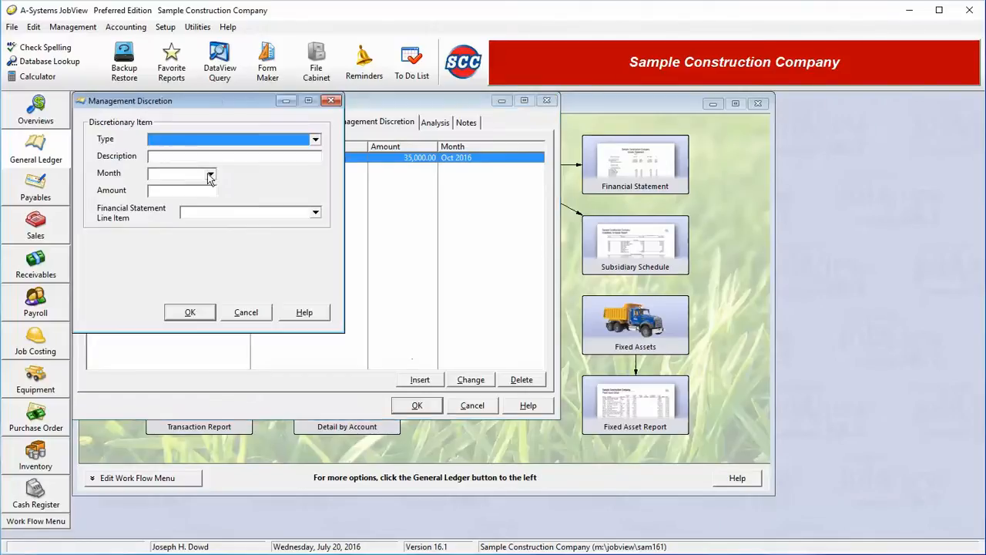
left_click(228, 139)
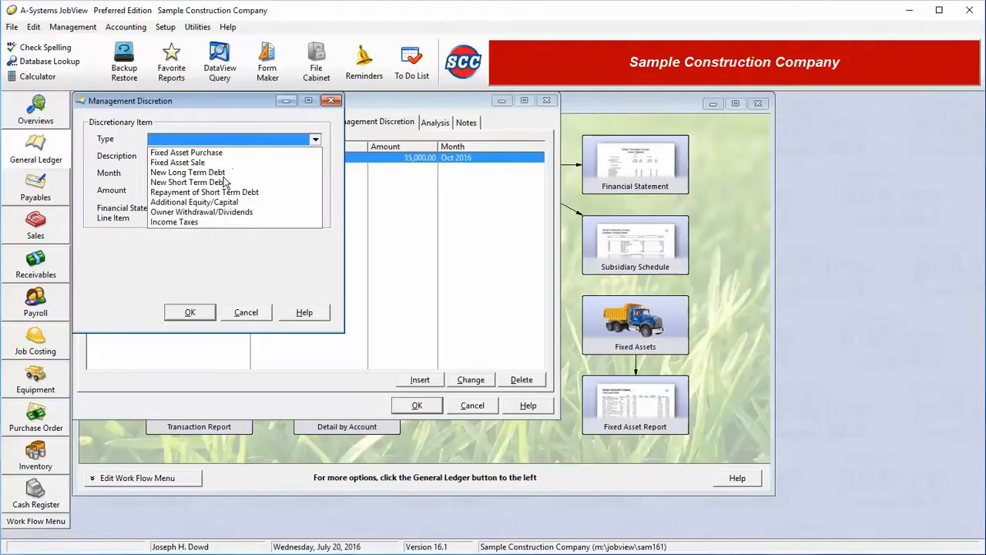
left_click(222, 173)
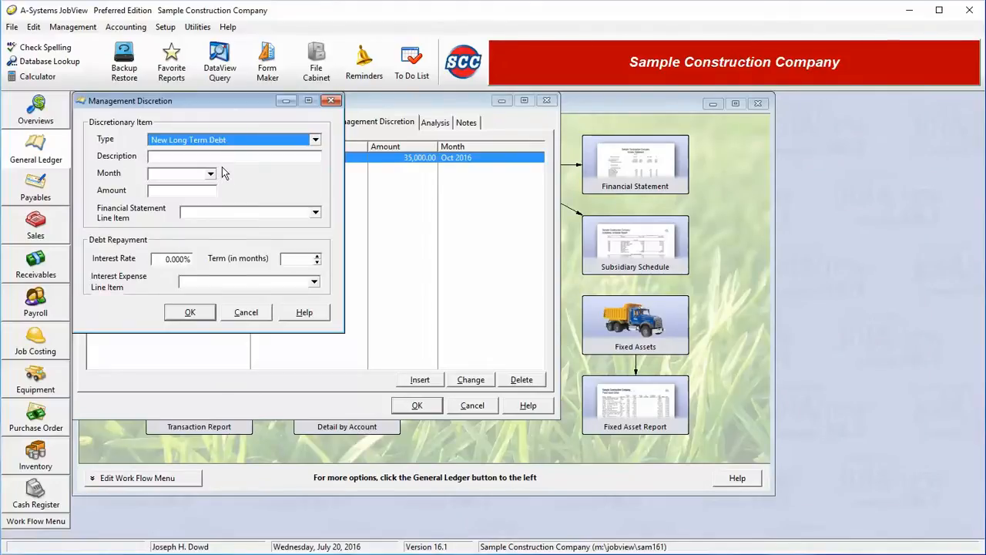
left_click(225, 157)
type("Pickup ")
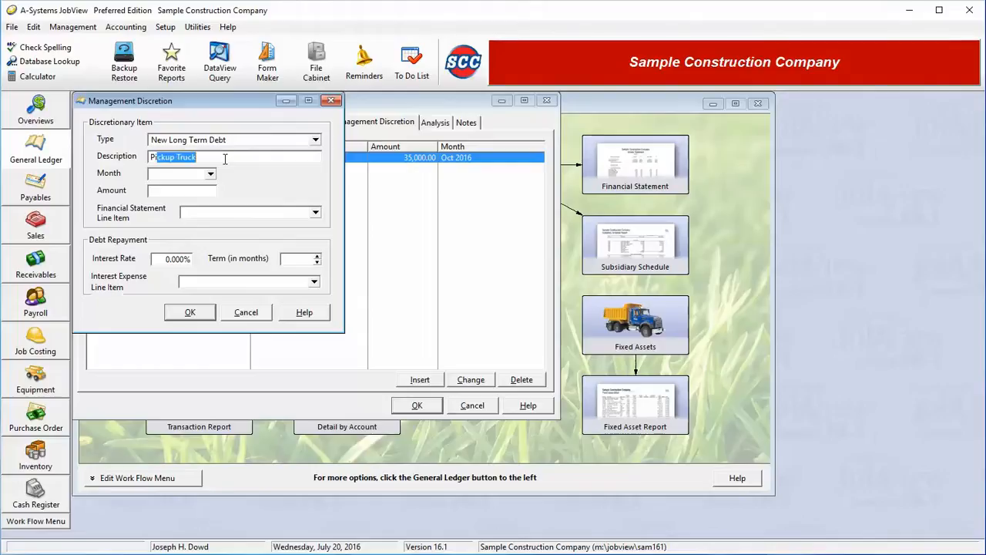
type("Truck")
key("BackSpace")
type("La")
key("BackSpace")
type("oan")
key("Tab")
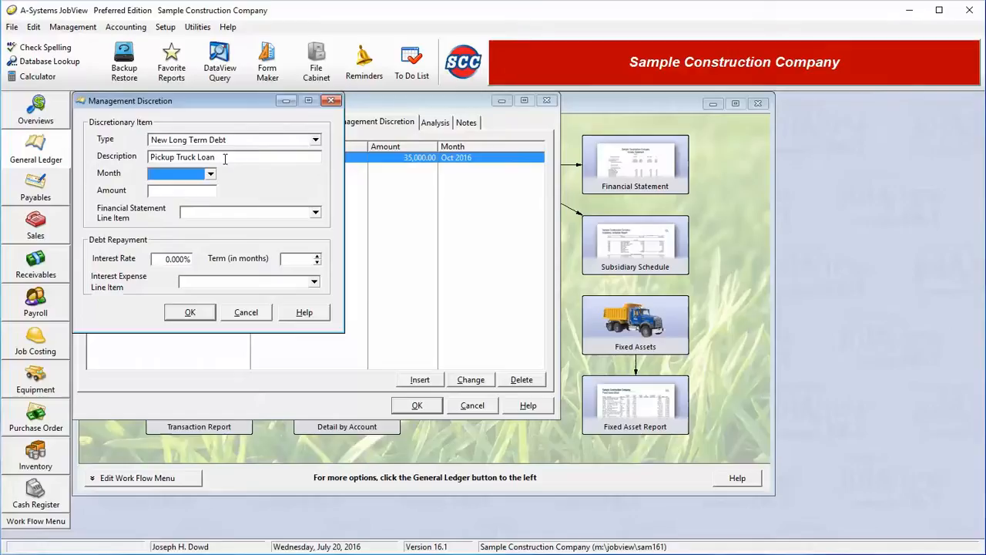
Set the month of the pickup truck loan to Oct 2016.
key("alt+Down")
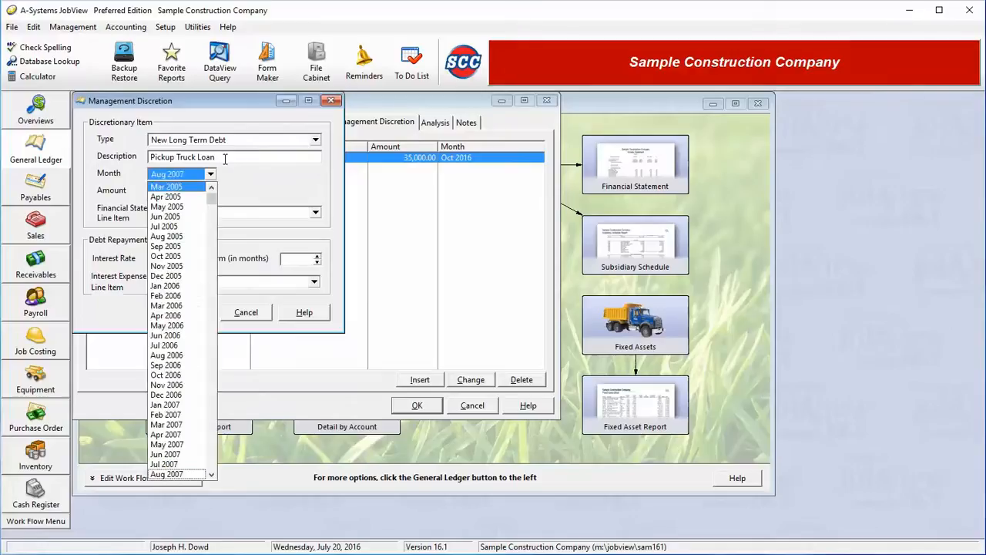
key("End")
key("Up")
key("Up")
key("Up")
key("Up")
key("Up")
key("Up")
key("Up")
key("Up")
key("Up")
key("Up")
key("Up")
key("Up")
key("Up")
key("Up")
key("Up")
key("Up")
key("Up")
key("Up")
key("Up")
key("Up")
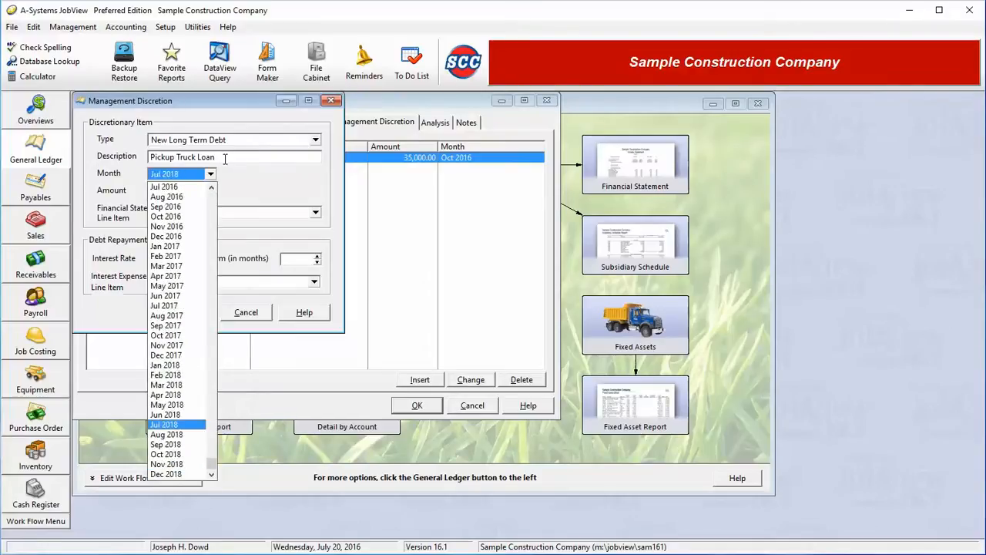
key("Down")
key("Down")
key("Down")
key("Down")
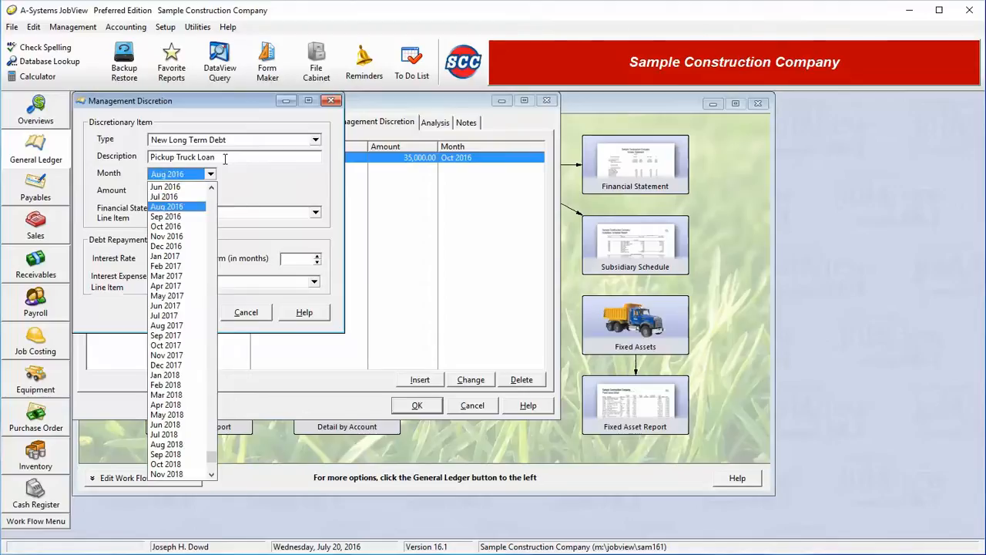
key("Return")
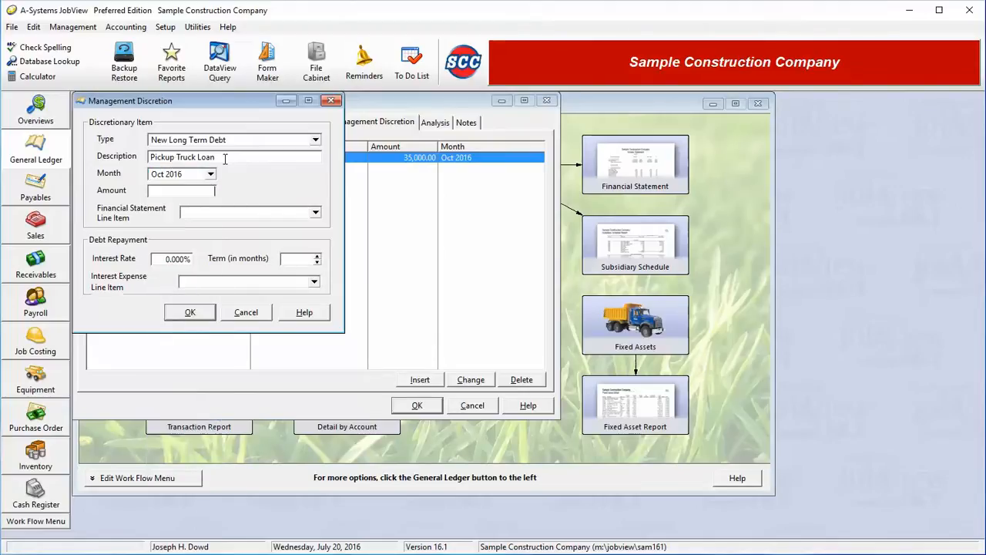
Enter a loan amount of 35,000.00 and assign it to the Long Term Notes financial statement line item.
type("35,000")
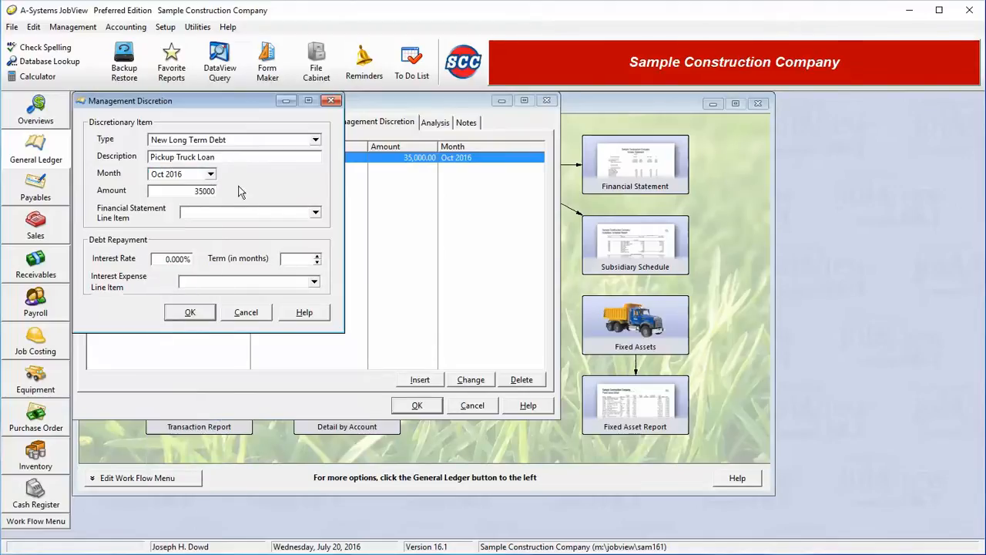
left_click(313, 214)
scroll(270, 421, "down", 6)
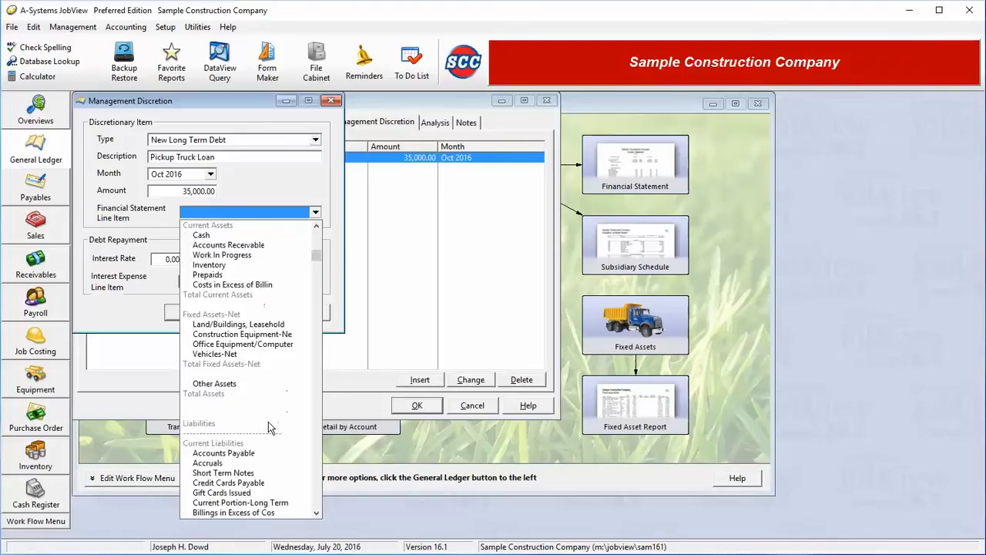
scroll(269, 421, "down", 1)
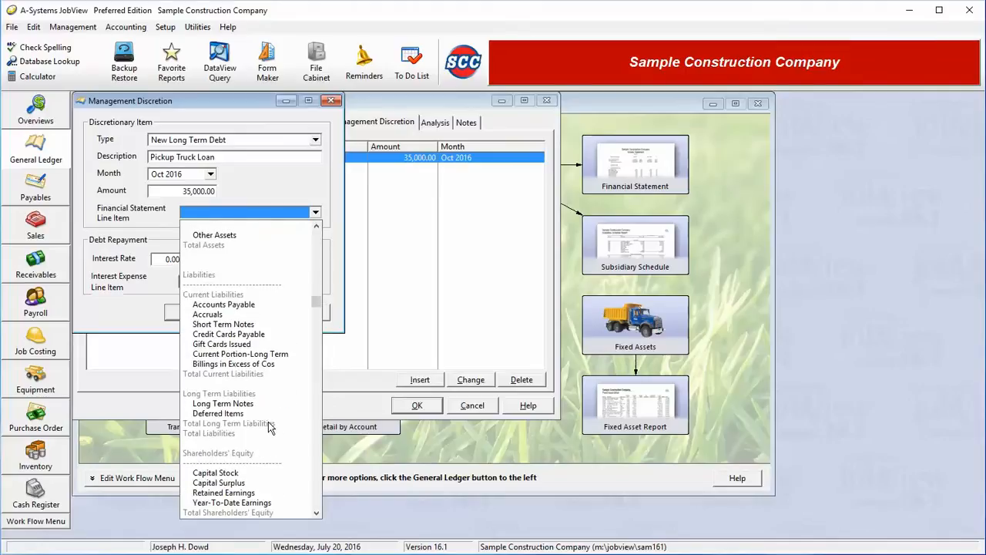
left_click(223, 404)
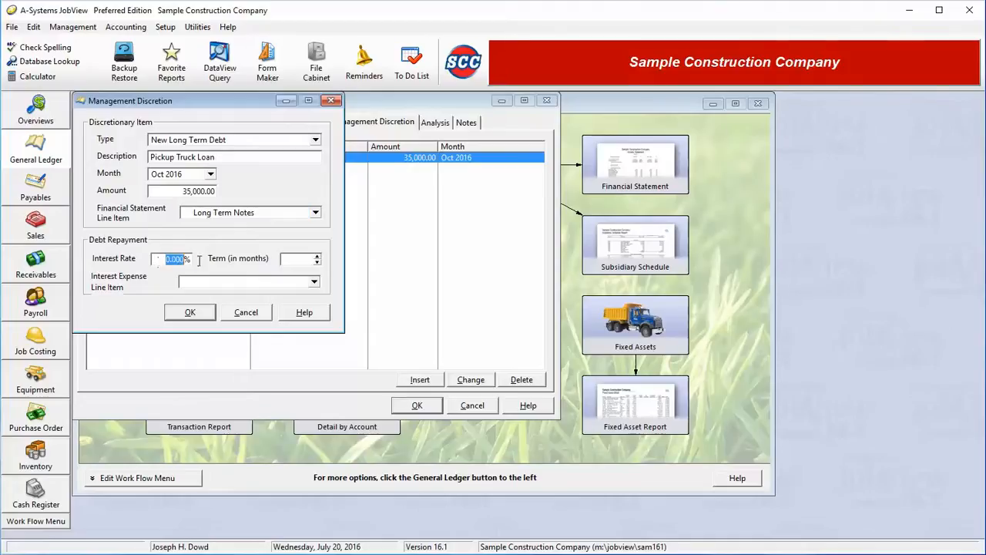
Set the loan's interest rate to 4.5% and its term to 60 months.
left_click(160, 260)
type("4.5")
key("Tab")
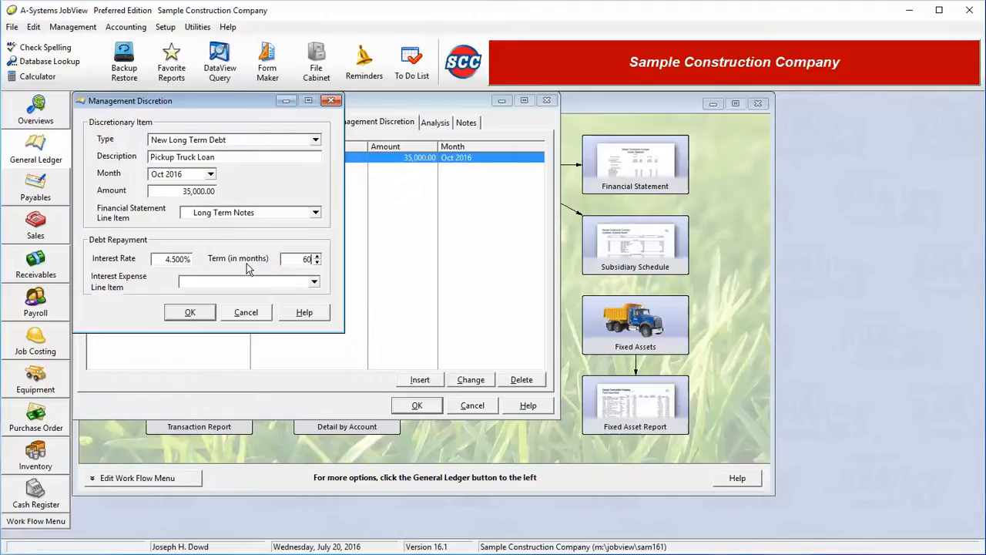
Assign the loan's interest expense to the Insurance line item and save the debt item.
left_click(260, 286)
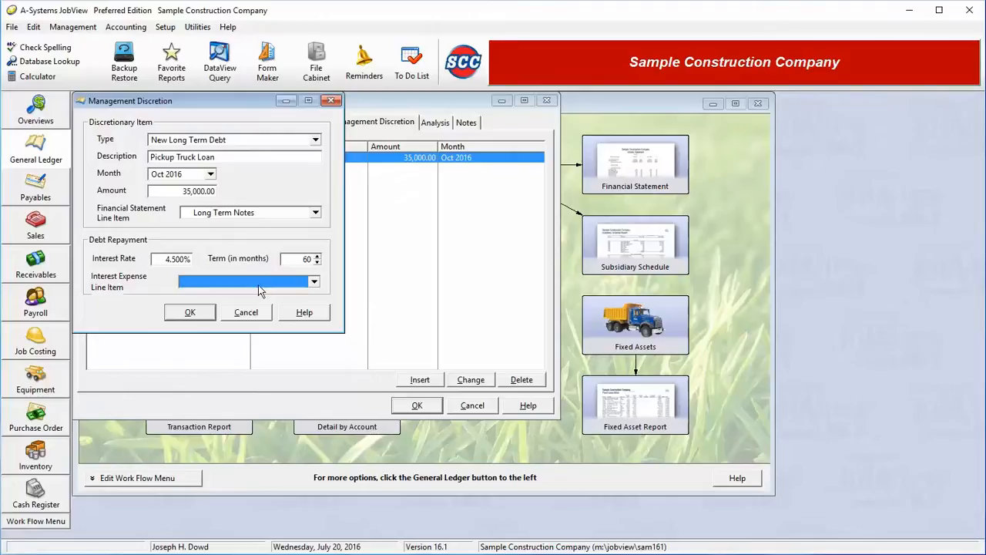
left_click(259, 290)
left_click_drag(314, 316, 308, 554)
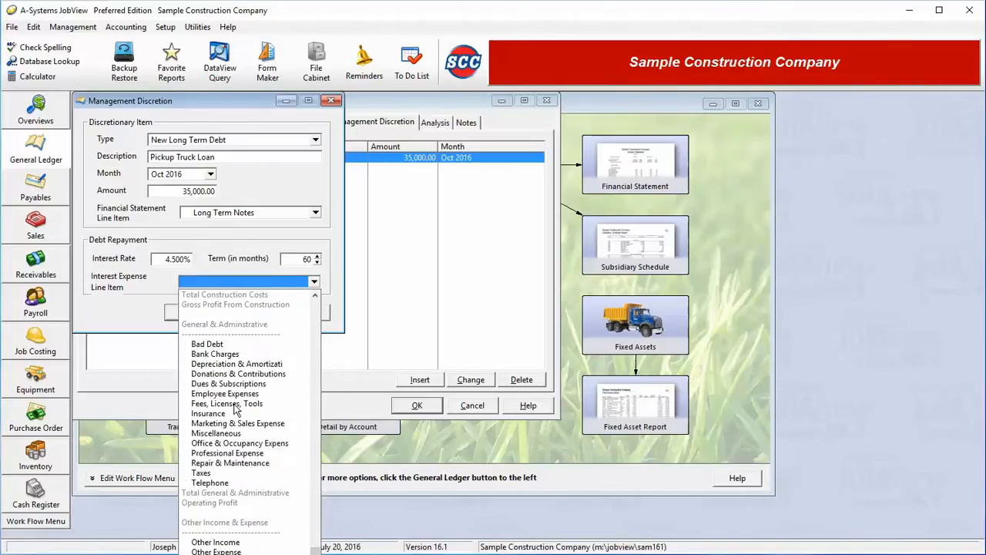
scroll(236, 446, "up", 2)
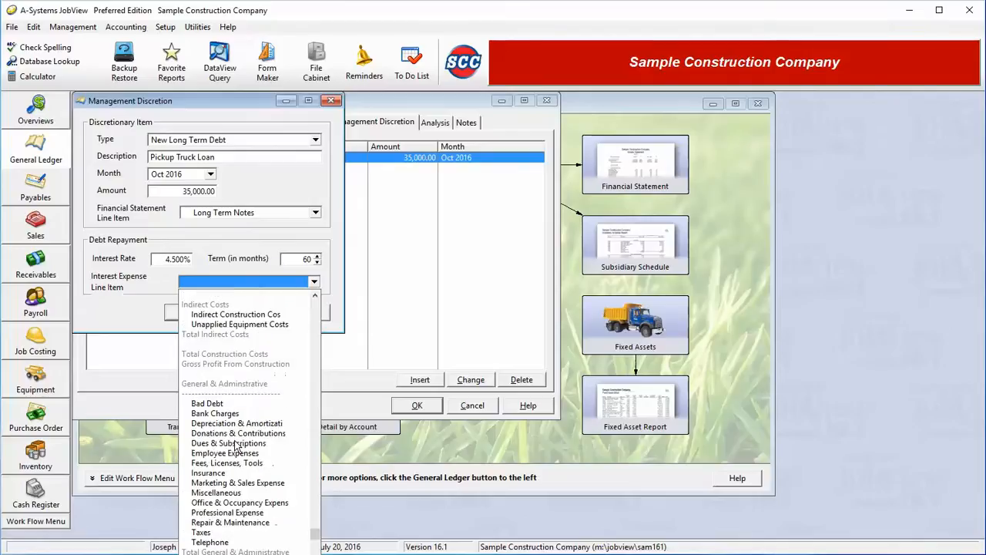
scroll(237, 447, "down", 3)
left_click(233, 385)
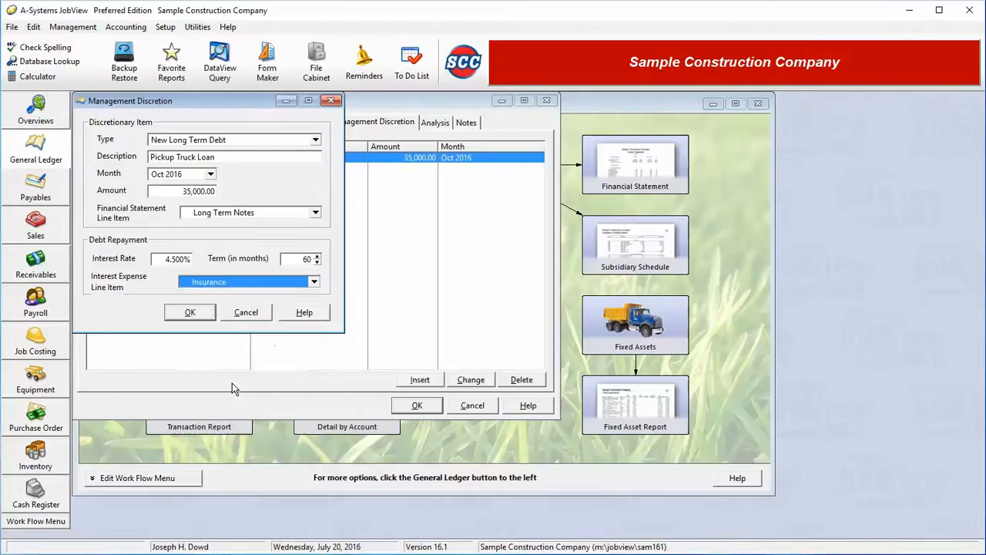
left_click(209, 312)
Add a Fixed Asset Sale discretionary item with the description "Sell Equiopment".
left_click(420, 380)
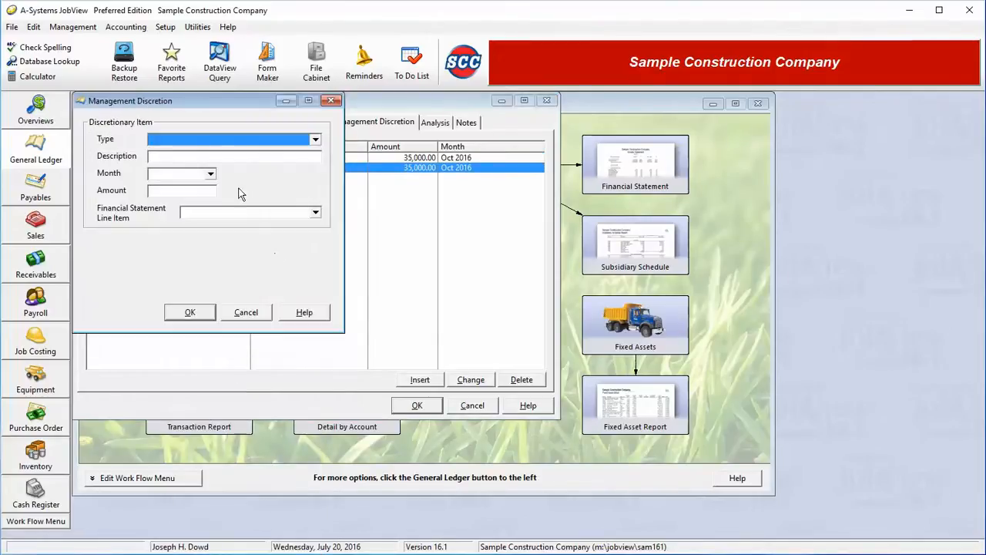
left_click(315, 138)
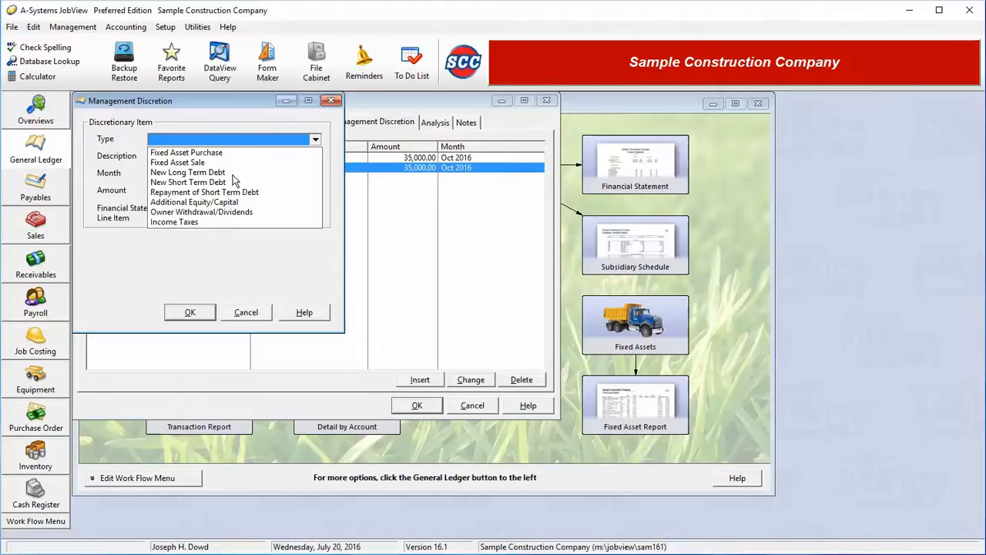
left_click(232, 162)
left_click(225, 157)
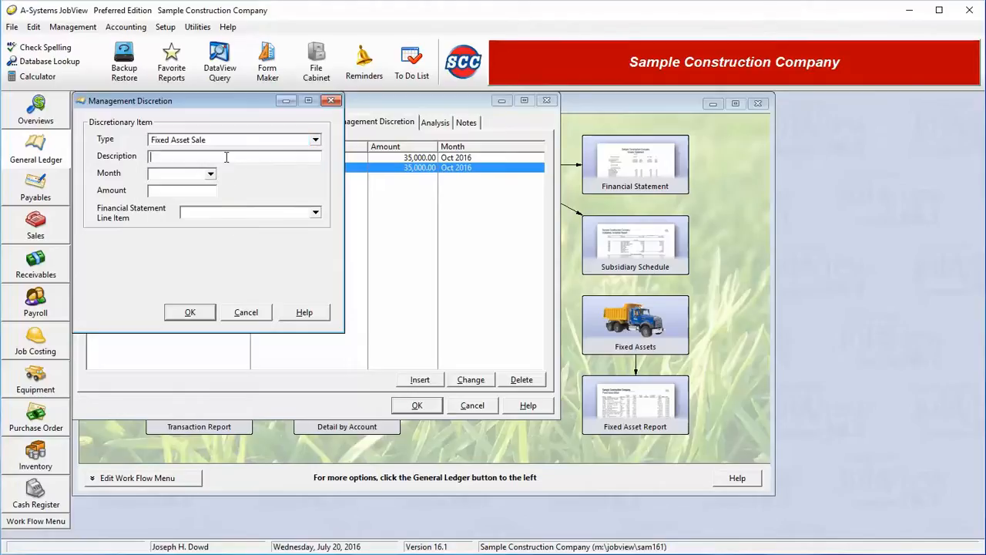
type("Sell Equipment")
Set the month of the equipment sale to Aug 2017.
left_click(209, 174)
scroll(205, 428, "down", 15)
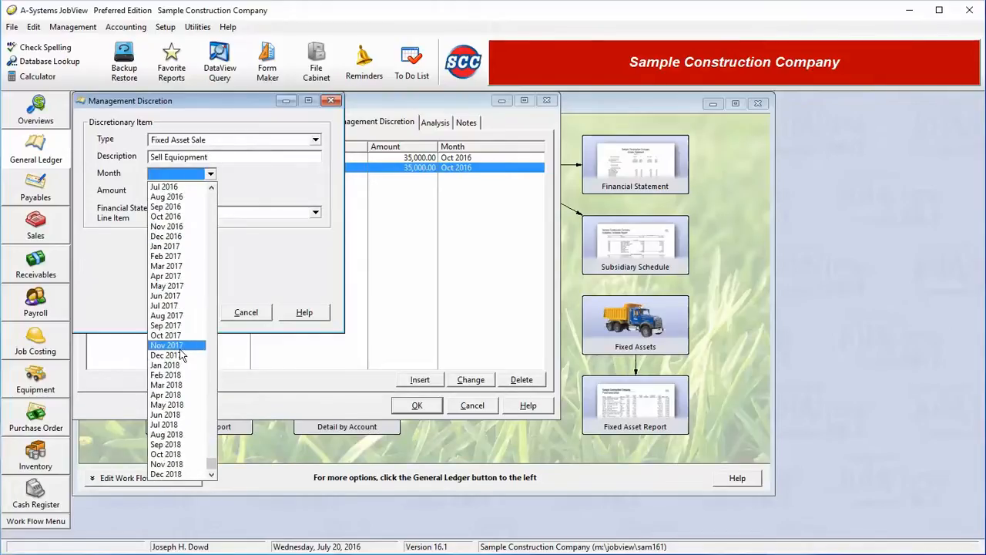
left_click(178, 316)
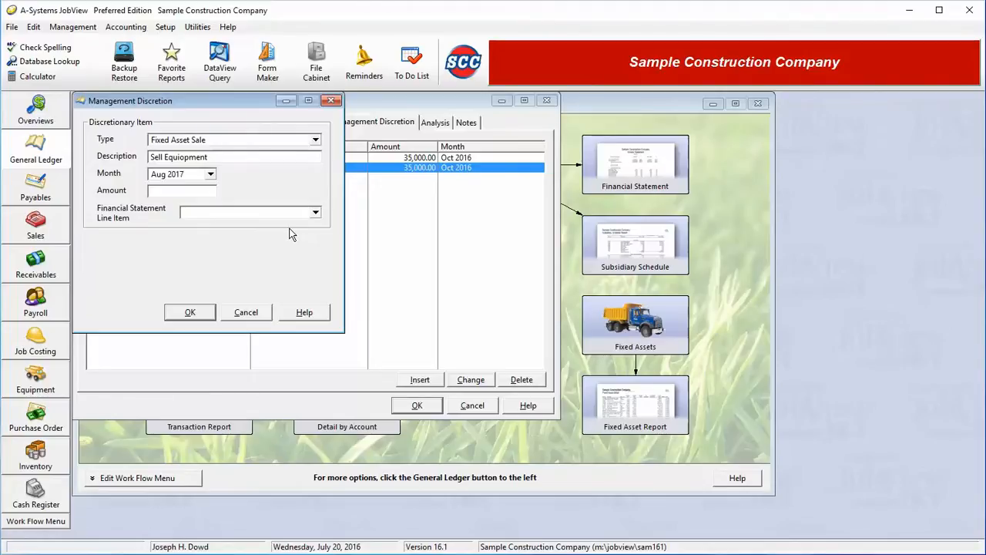
Enter a sale amount of 62,000.00, assign it to the Construction Equipment-Ne line item, and save the equipment sale.
type("62000")
key("Tab")
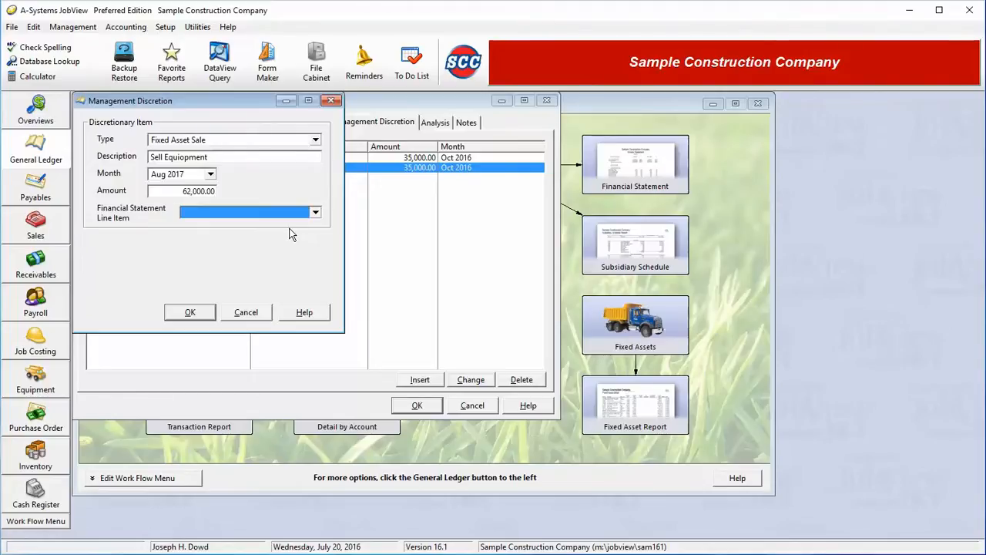
left_click(280, 215)
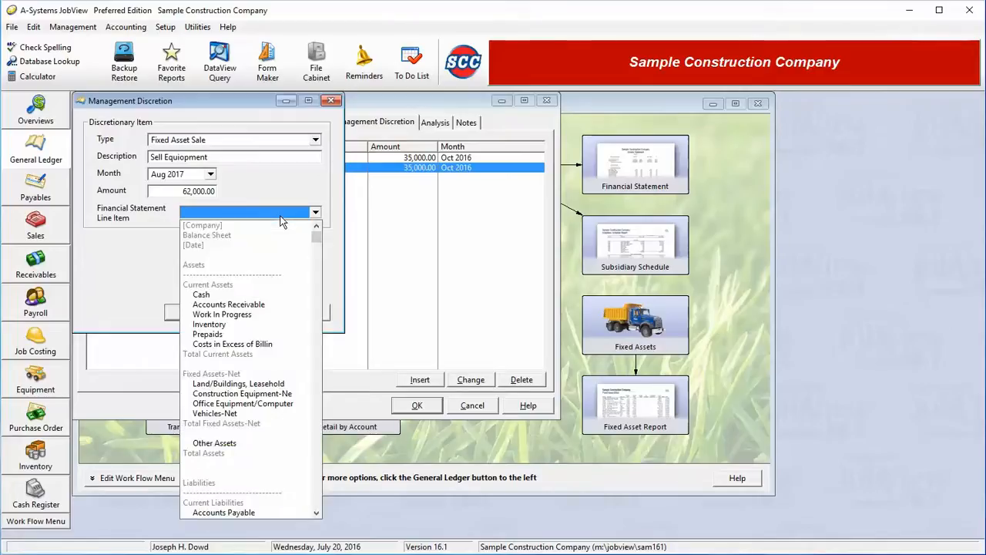
left_click(251, 394)
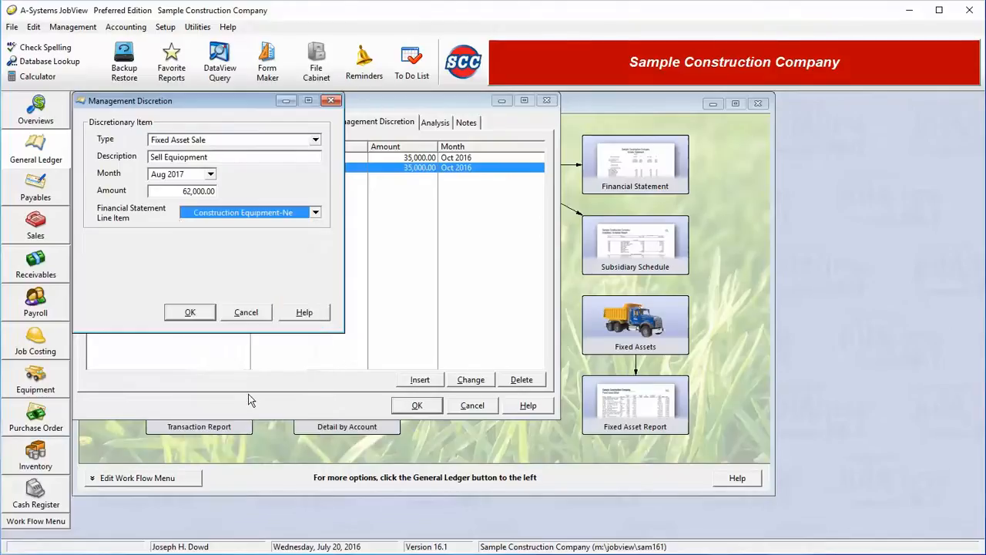
left_click(196, 315)
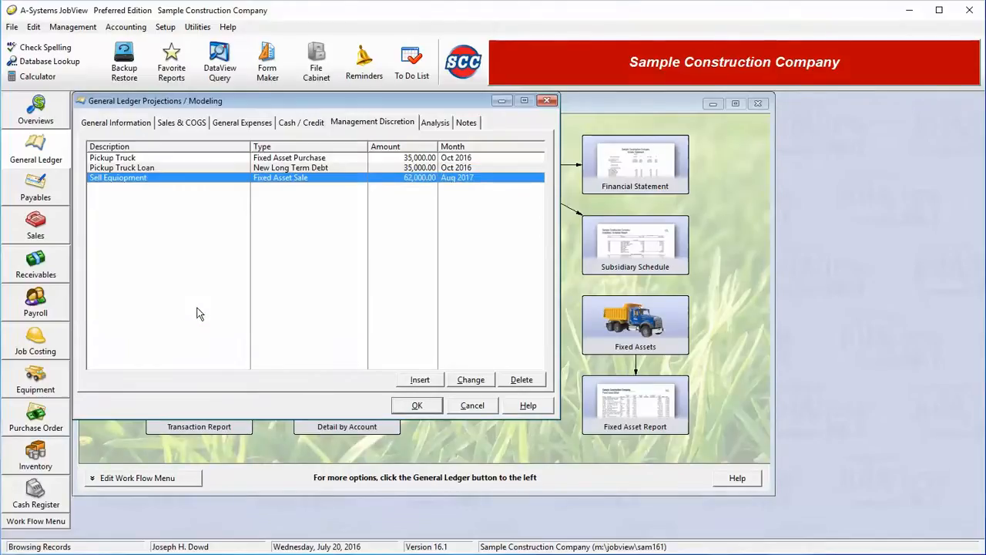
Add a New Short Term Debt discretionary item with the description "Short Term Loan".
left_click(420, 379)
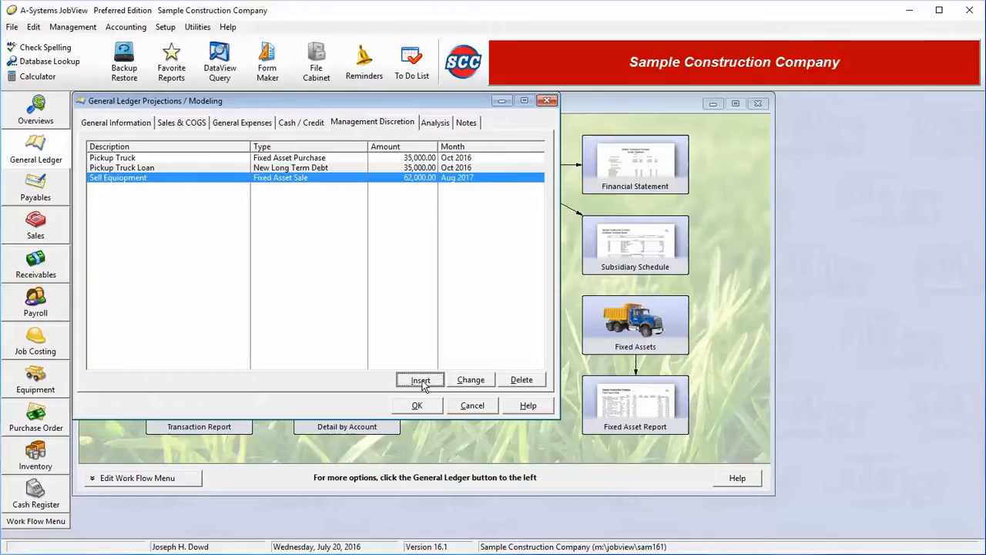
left_click(242, 142)
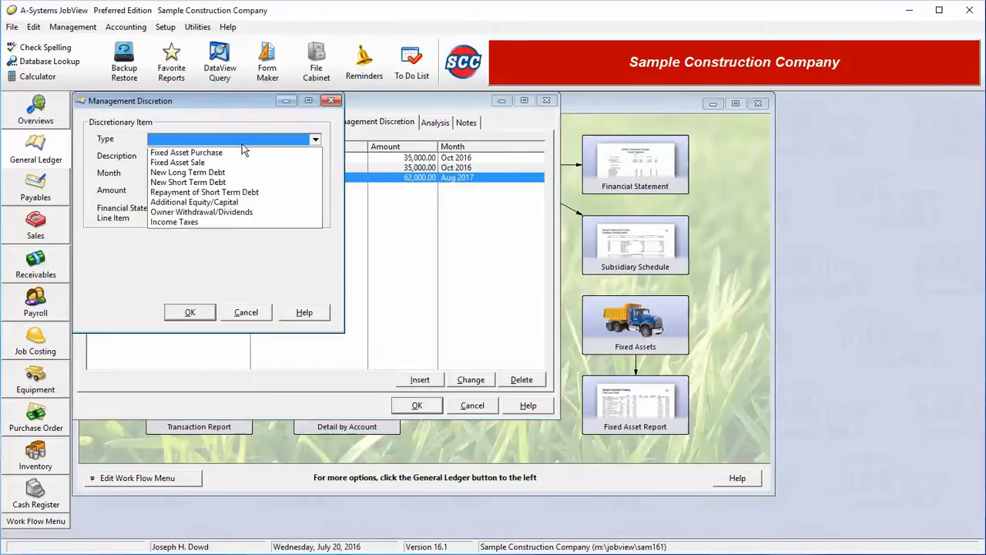
left_click(207, 184)
left_click(204, 157)
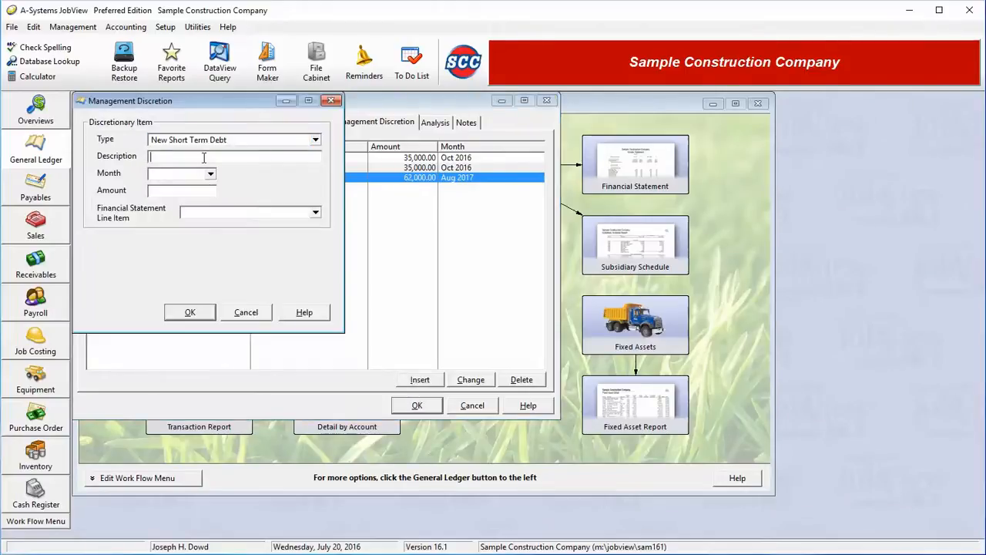
type("Short Term Loa")
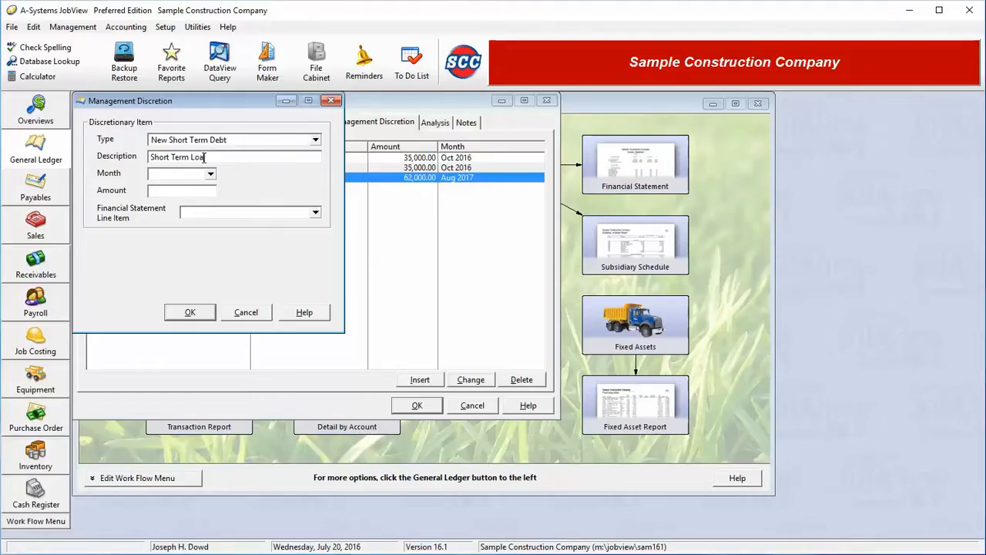
type("n")
key("Tab")
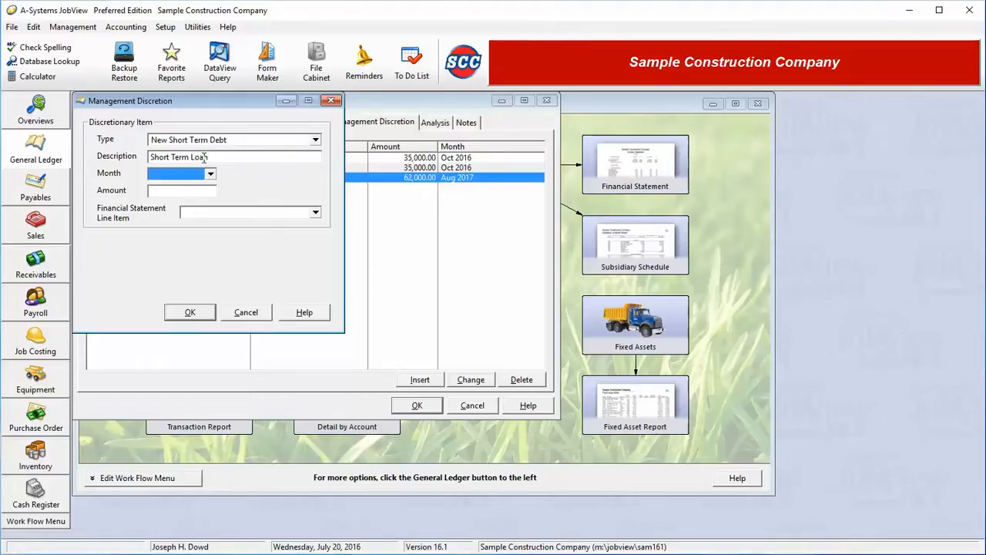
Set the month of the short term loan to Mar 2018.
key("alt+Down")
key("Page_Down")
key("Page_Down")
key("Page_Down")
key("Page_Down")
key("Page_Down")
key("Page_Down")
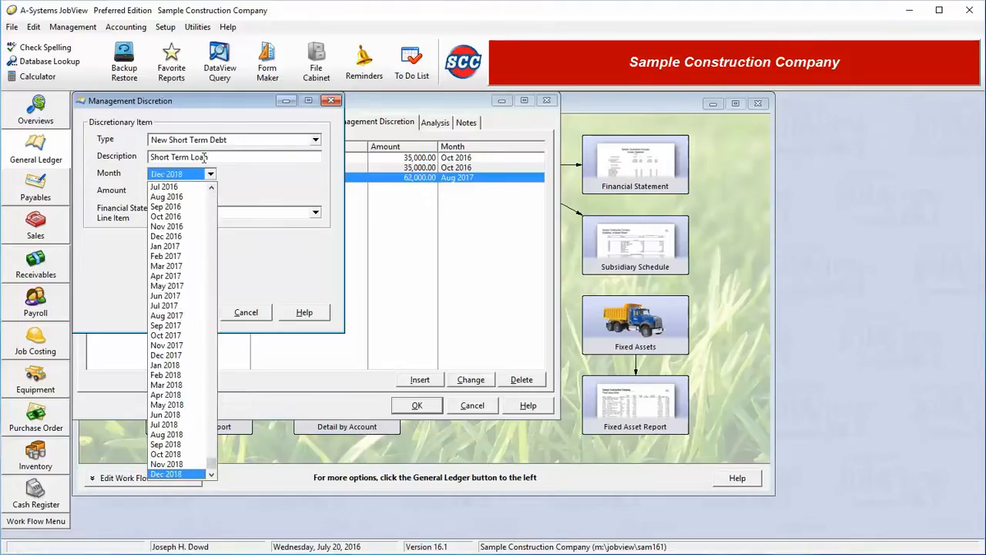
key("Up")
key("Up")
key("Up")
key("Up")
key("Up")
key("Up")
key("Up")
key("Up")
key("Up")
key("Return")
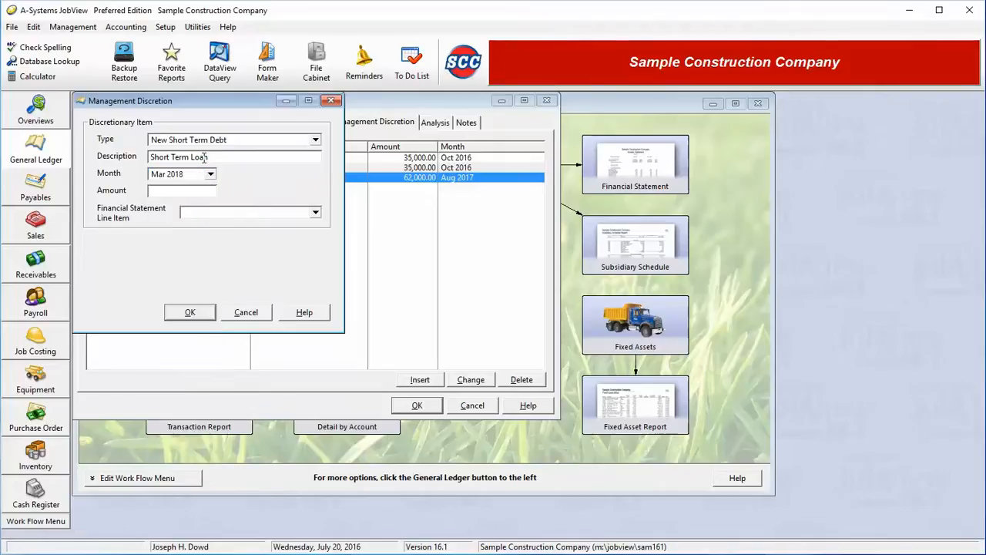
Enter a loan amount of 10,000.00, assign it to the Short Term Notes line item, and save the short term loan.
key("Tab")
type("10000")
left_click(276, 212)
scroll(277, 383, "down", 3)
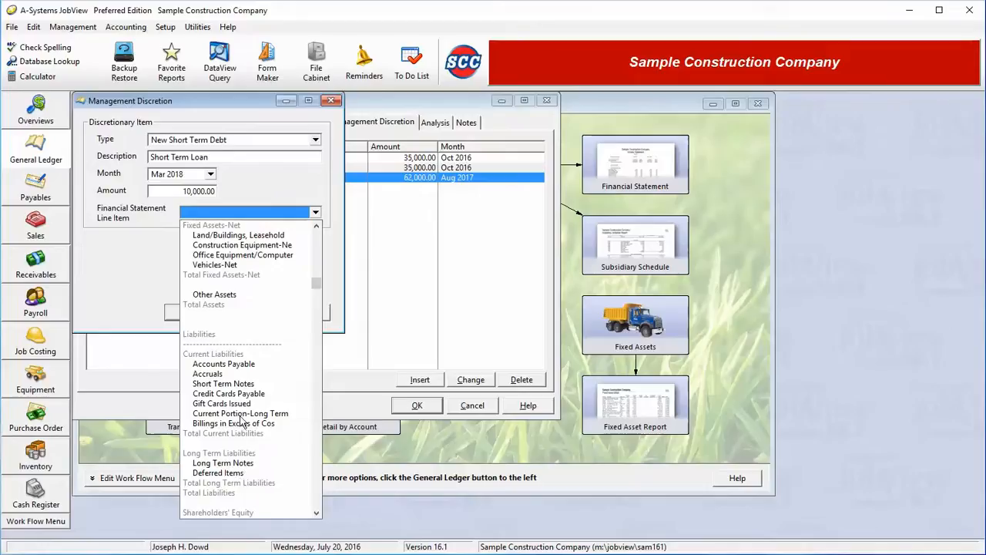
left_click(237, 383)
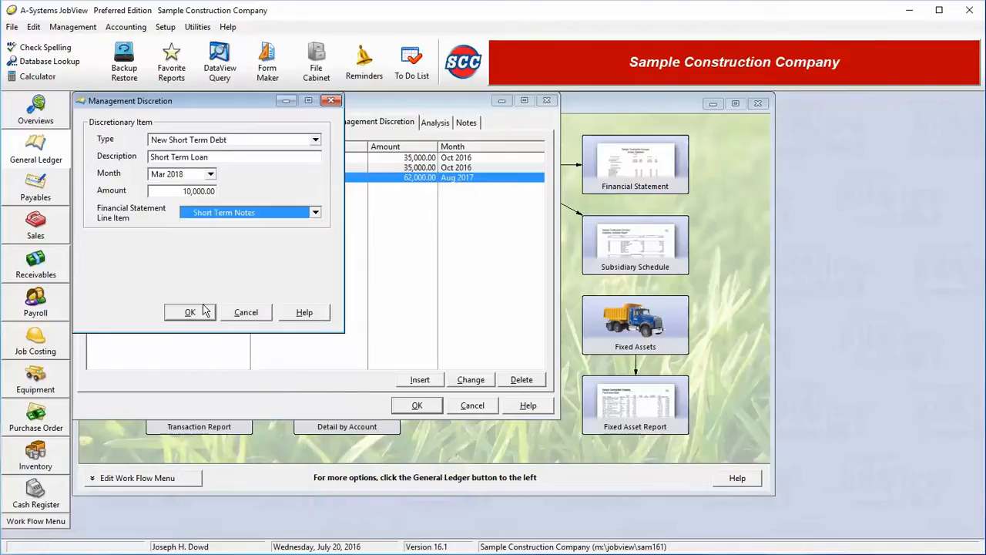
left_click(201, 312)
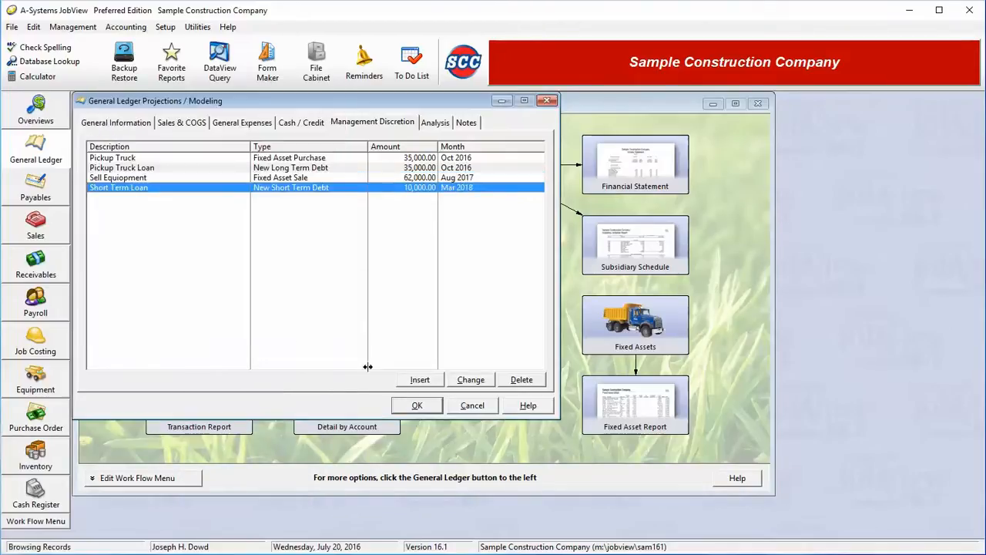
Add a Repayment of Short Term Debt discretionary item with the description "Repay Short Term Loan".
left_click(419, 379)
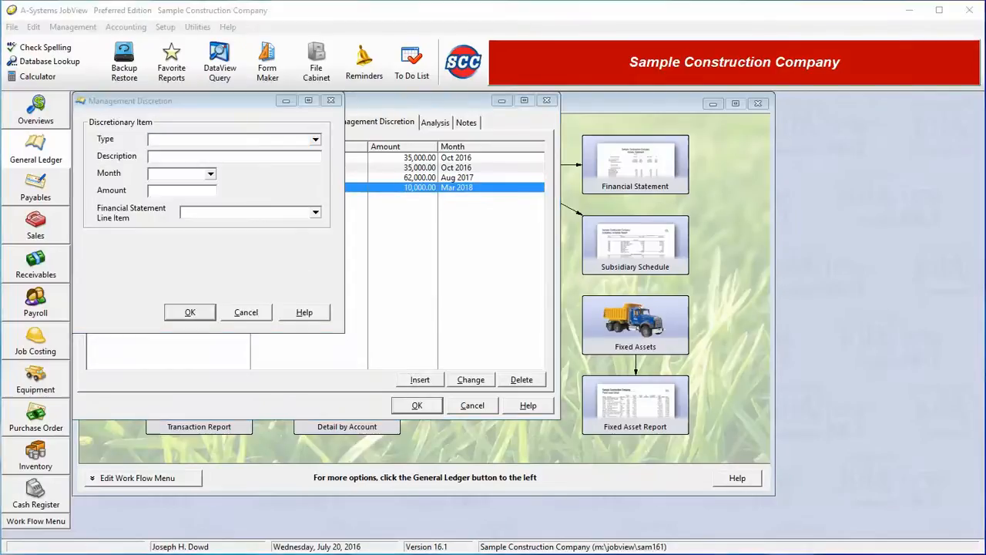
left_click(188, 141)
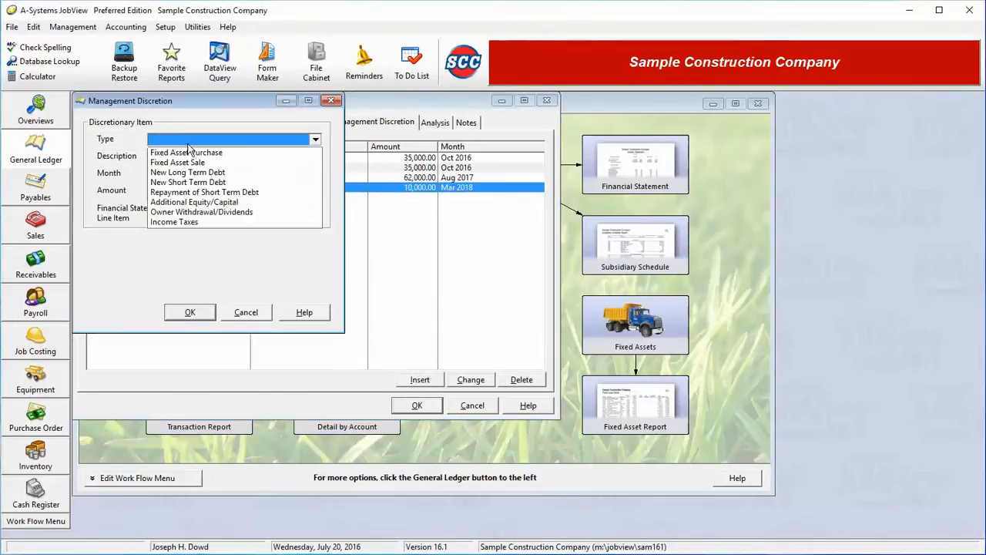
left_click(199, 193)
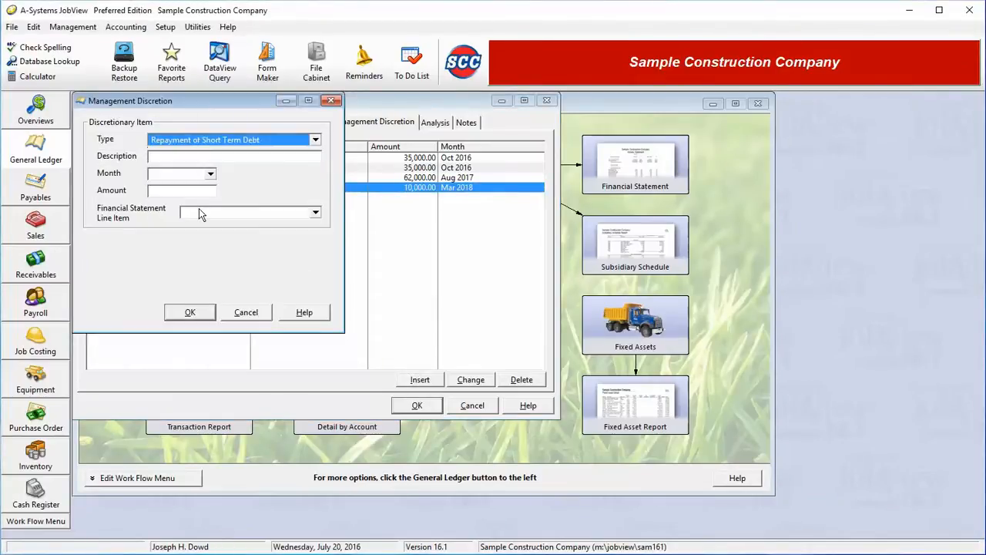
left_click(218, 156)
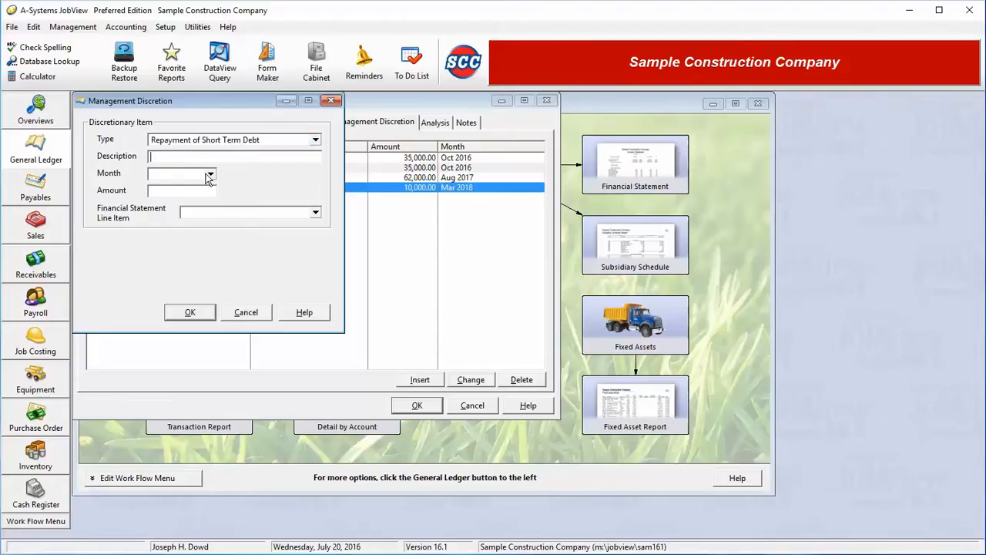
type("Repay Short Tem Loan")
left_click(207, 157)
type("r")
Set the month of the short term loan repayment to Nov 2018.
left_click(185, 175)
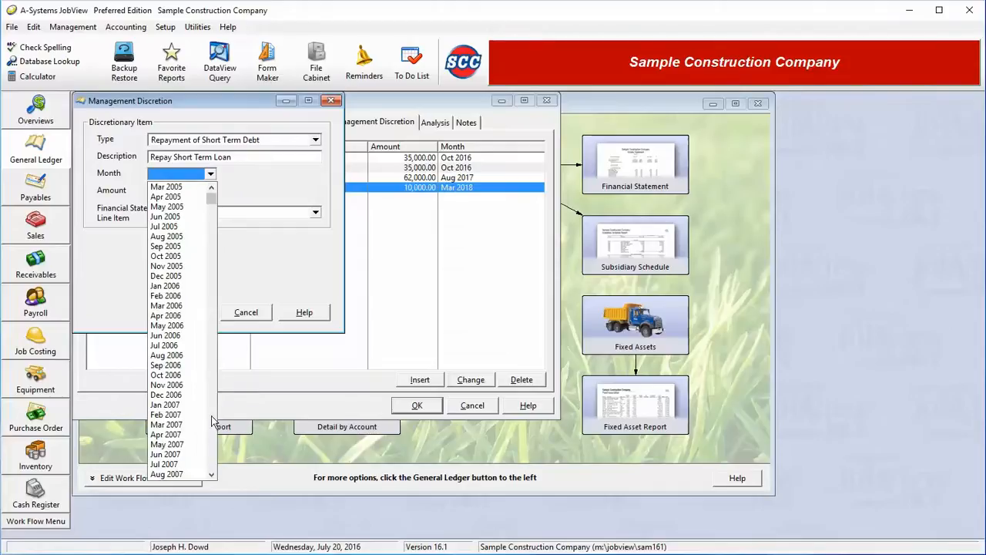
scroll(213, 420, "down", 20)
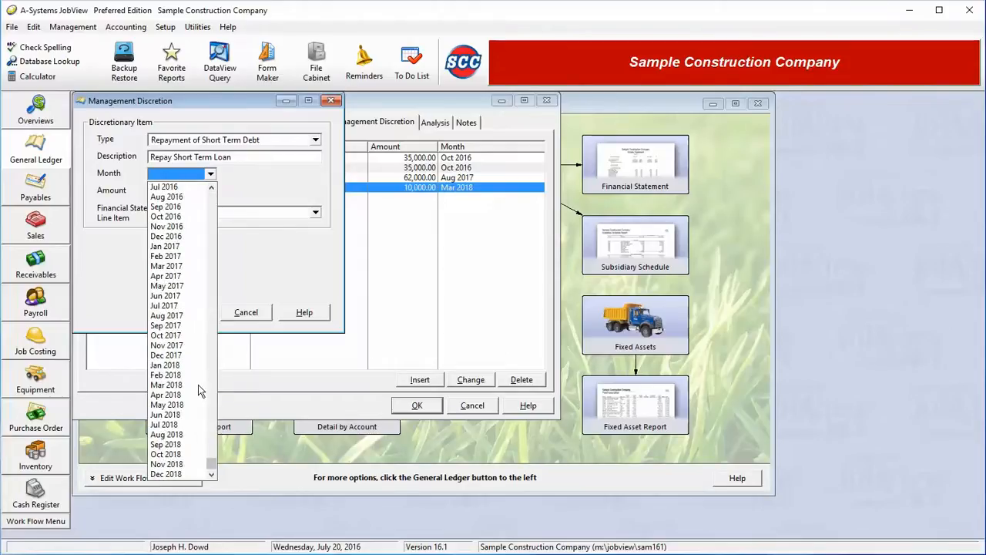
left_click(176, 465)
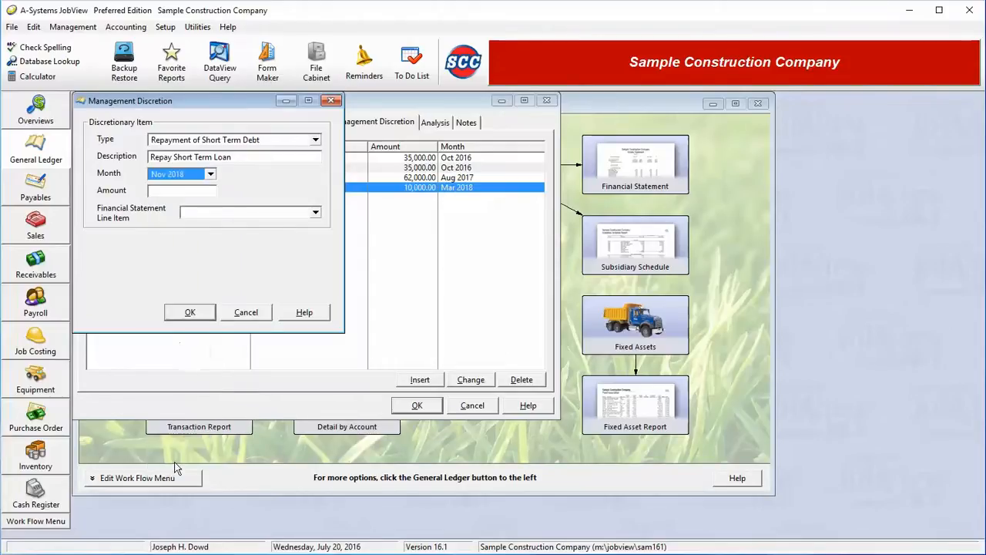
Enter a repayment amount of 10,000.00, assign it to the Short Term Notes line item, and save the repayment.
left_click(180, 191)
type("1")
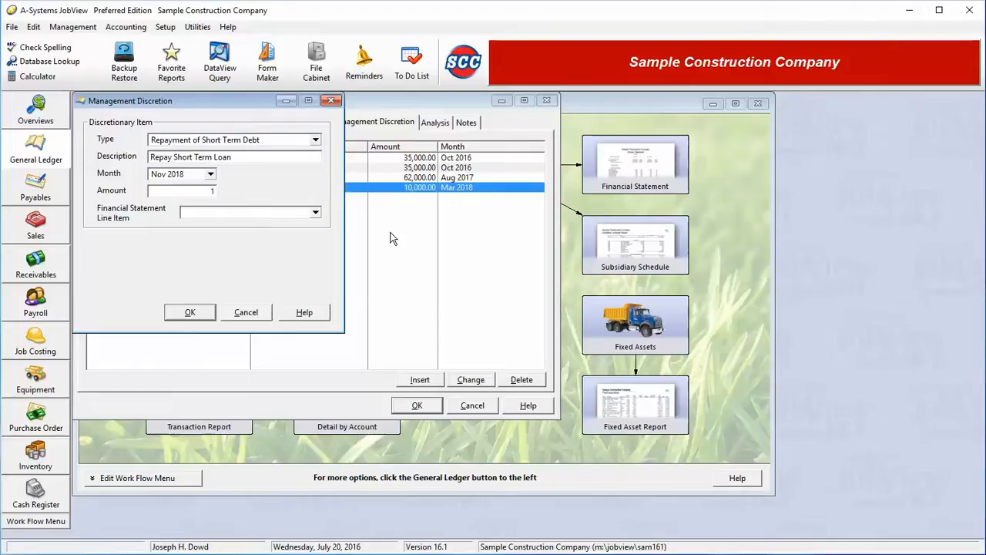
type("0,000")
left_click(312, 214)
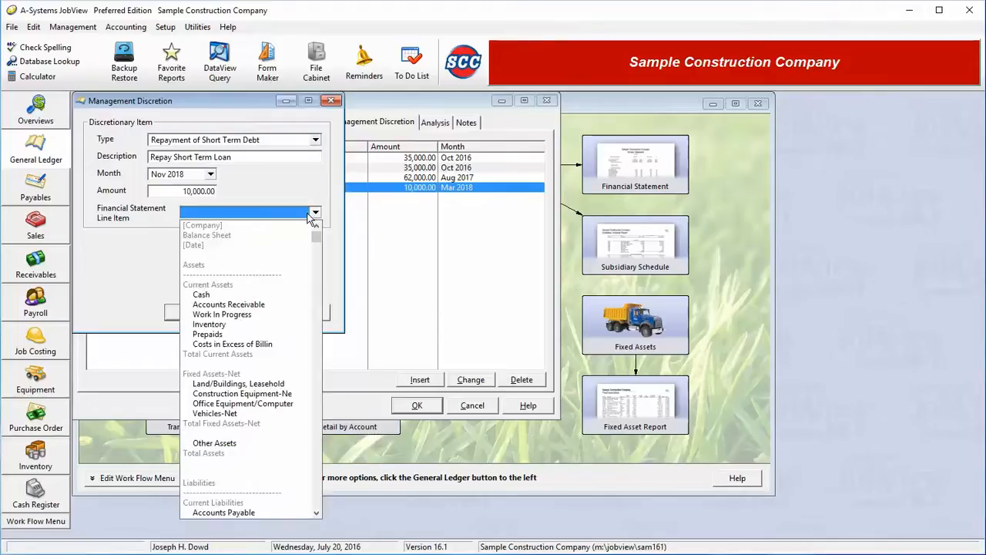
scroll(247, 431, "down", 6)
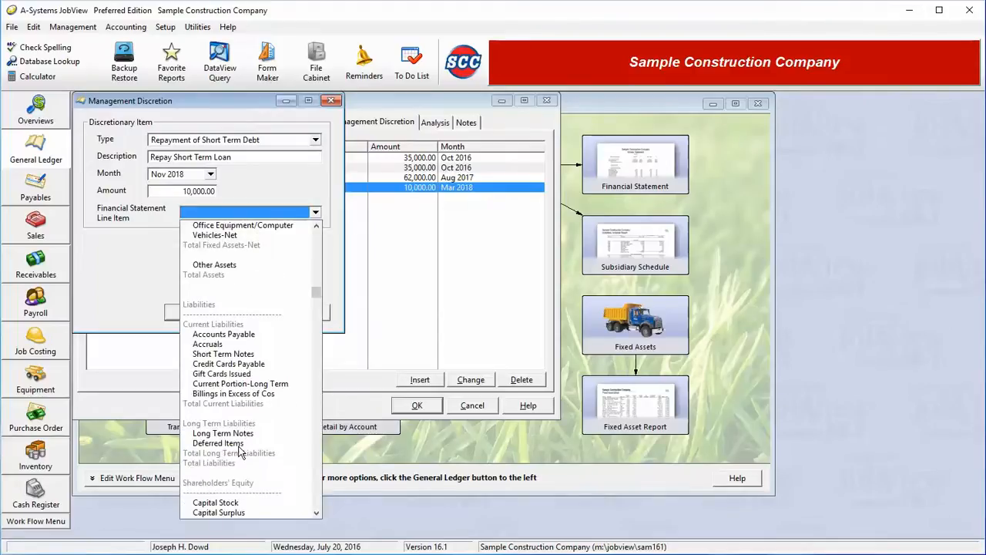
scroll(238, 447, "down", 3)
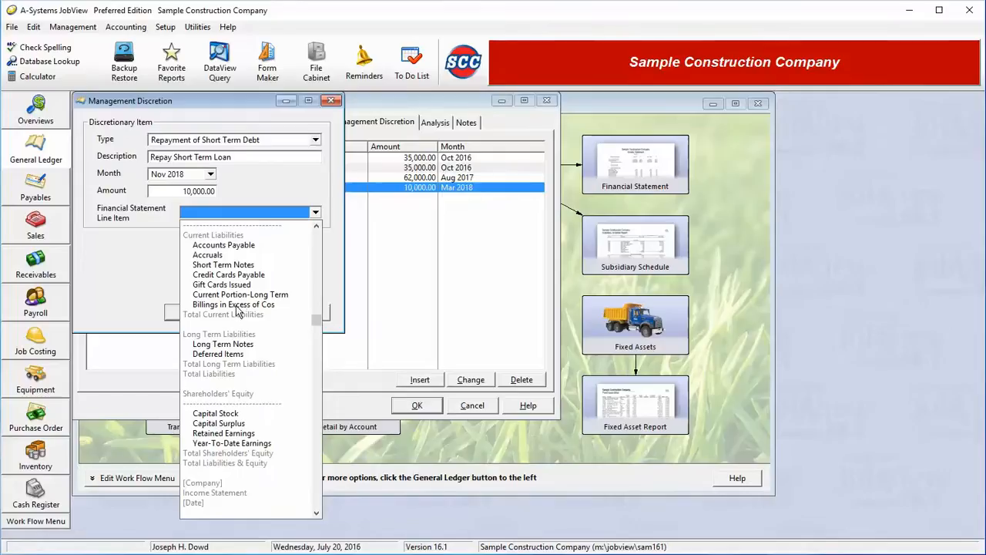
left_click(228, 265)
left_click(194, 311)
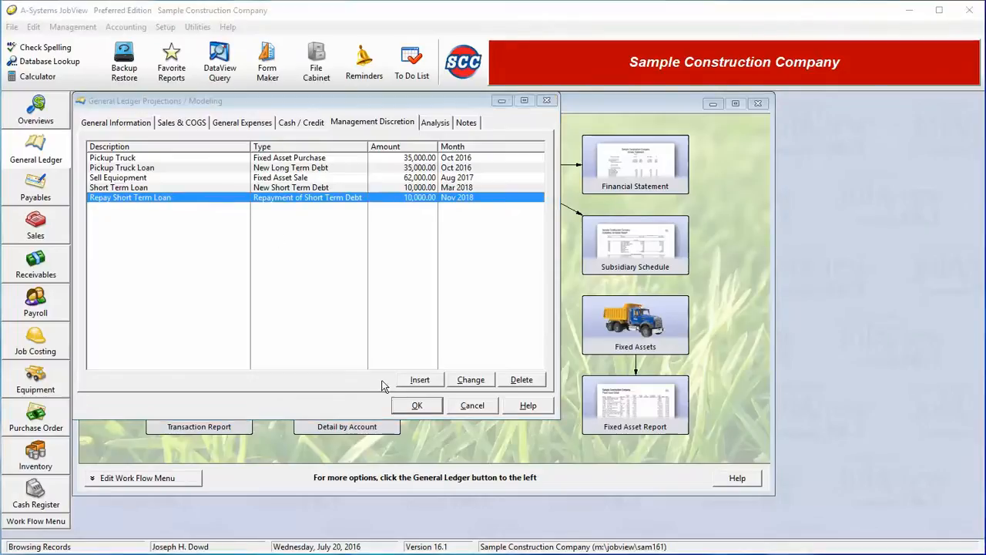
Add an Additional Equity/Capital discretionary item with its month set to Nov 2016.
left_click(420, 380)
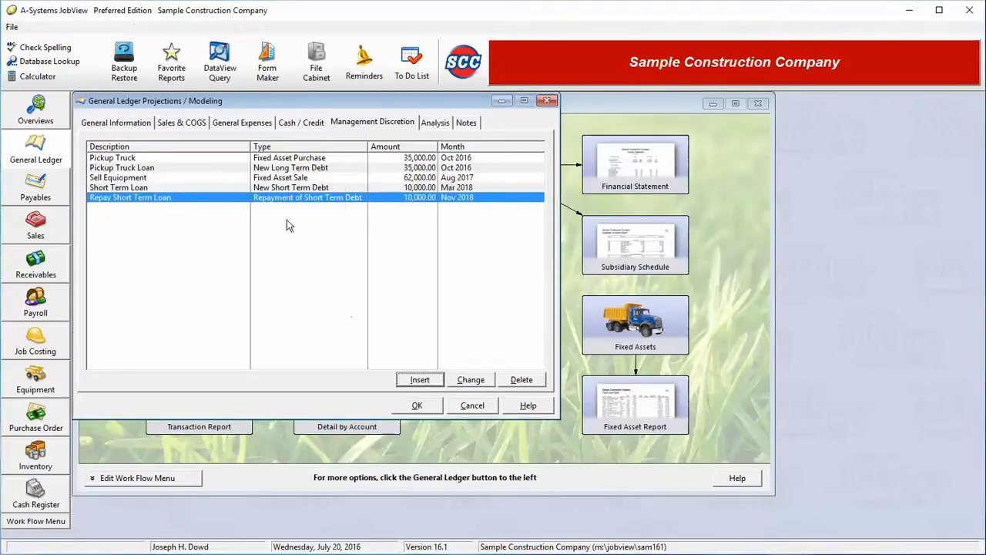
left_click(235, 139)
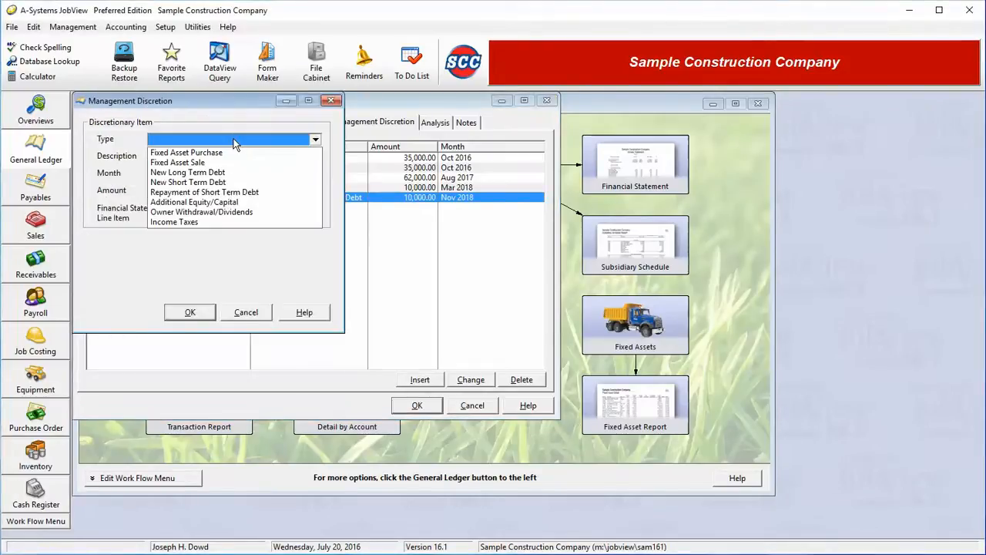
left_click(215, 204)
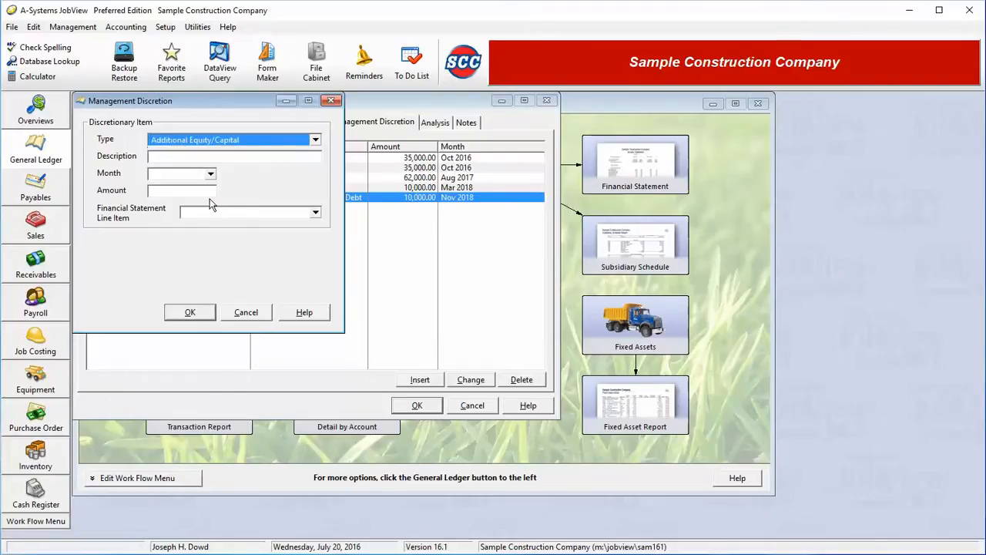
left_click(197, 156)
left_click(198, 173)
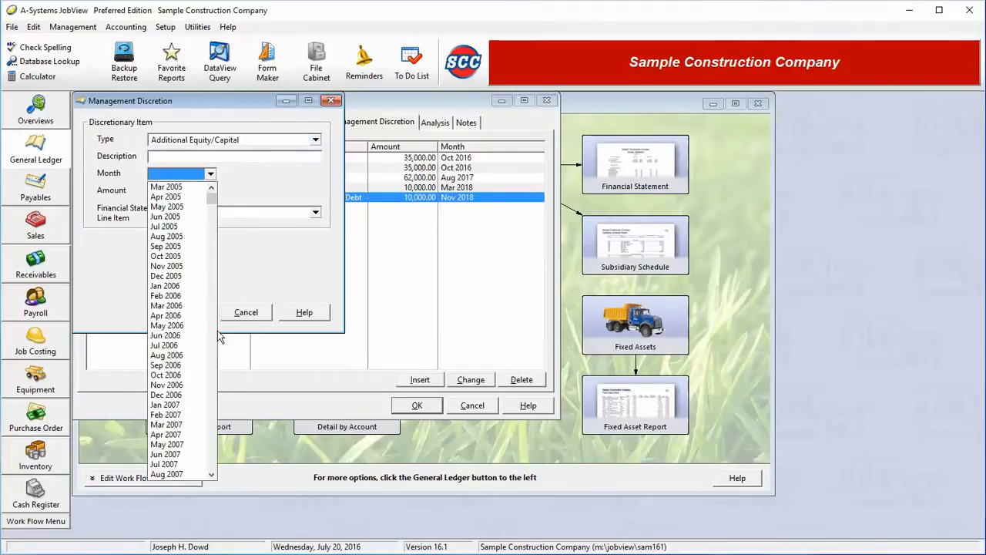
scroll(199, 376, "down", 20)
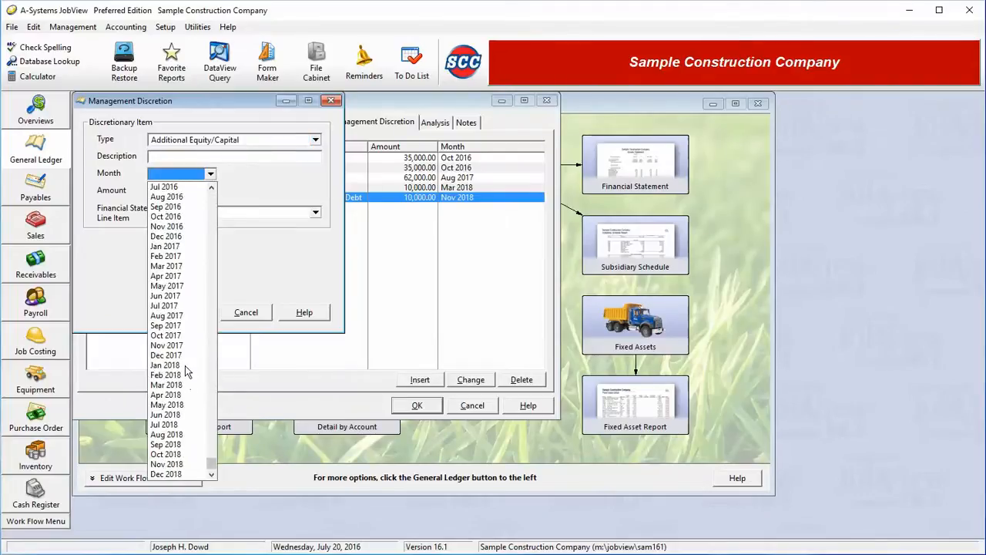
left_click(175, 226)
Enter an equity amount of 50,000.00 and assign it to the Capital Stock line item.
left_click(190, 193)
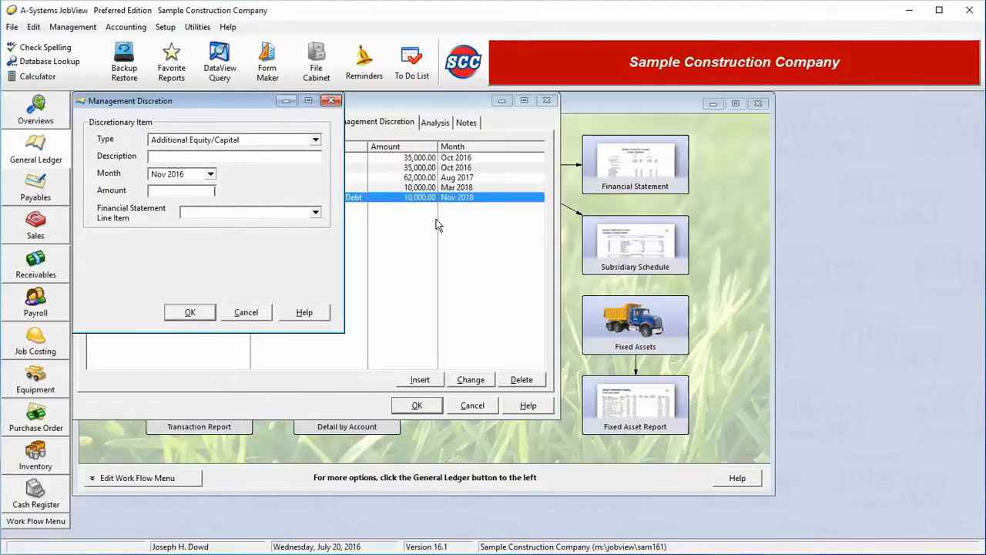
type("50,000")
left_click(289, 214)
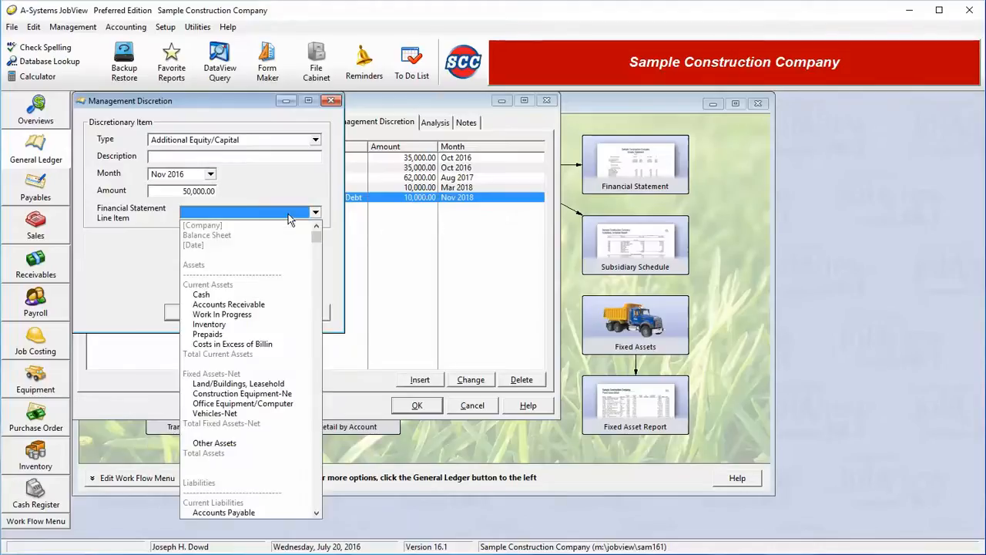
left_click(318, 444)
left_click(319, 444)
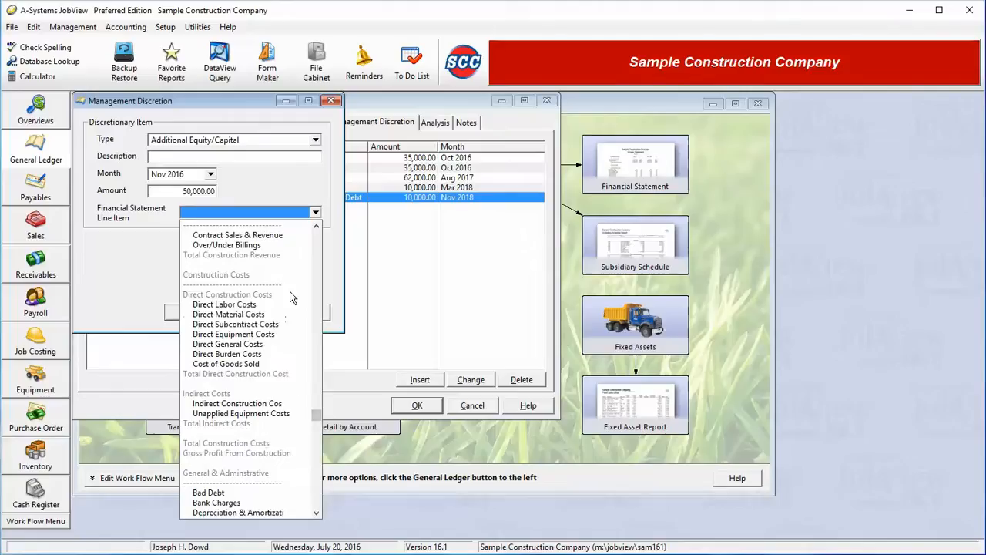
scroll(293, 299, "up", 3)
scroll(282, 340, "up", 4)
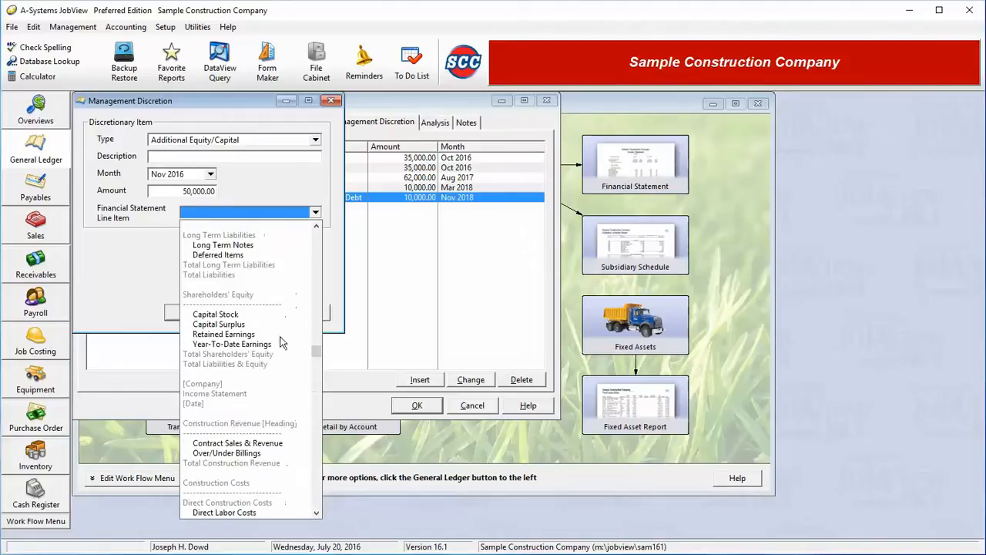
left_click(223, 314)
Describe the equity item as "New Investment" and save it.
left_click(218, 157)
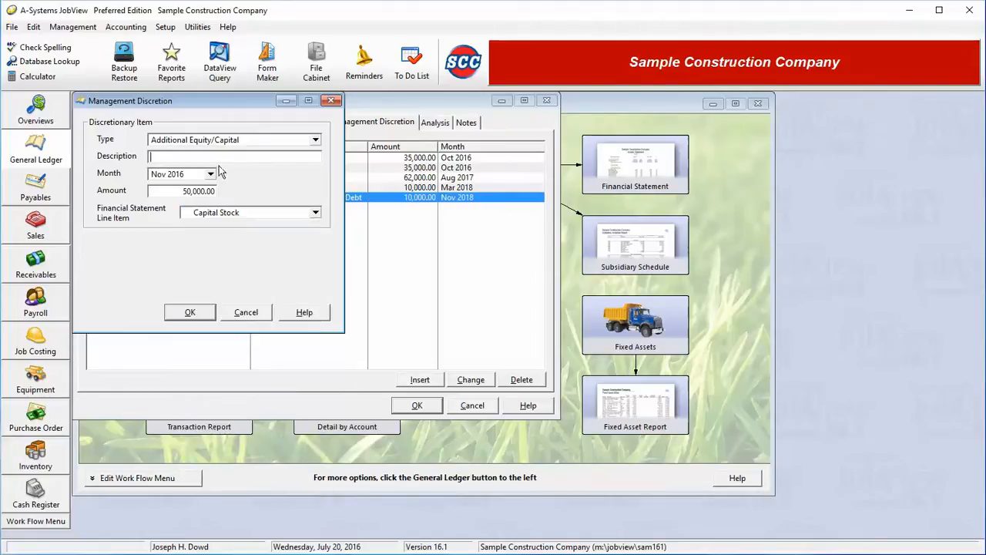
type("New Investment")
left_click(192, 312)
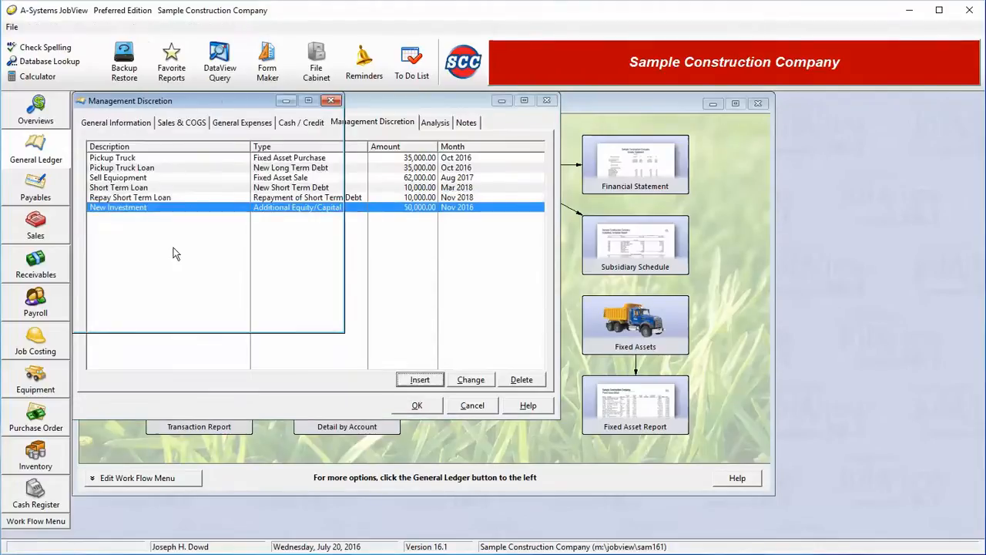
Add an Owner Withdrawal/Dividends discretionary item described as "Owner Withdrawal" for Feb 2017.
left_click(224, 142)
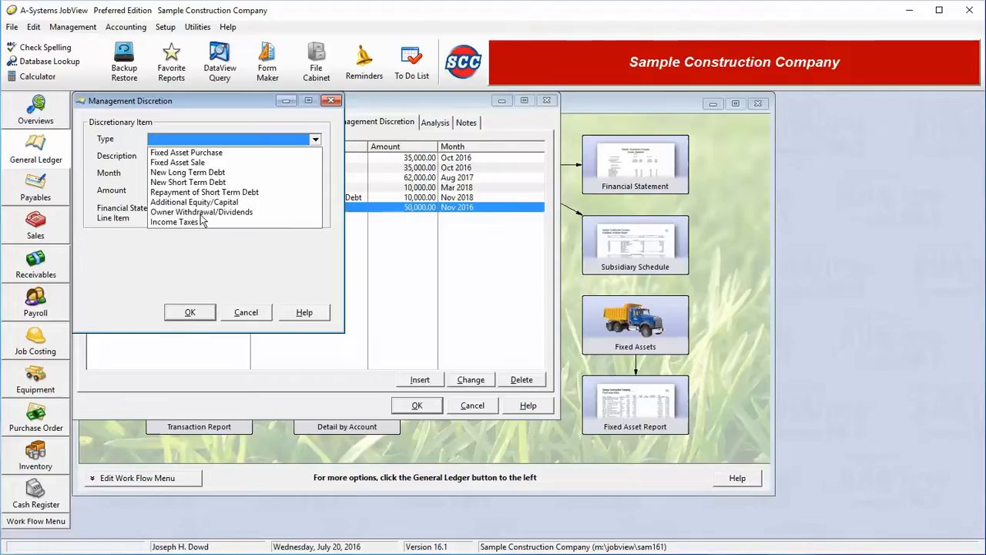
left_click(200, 212)
left_click(197, 156)
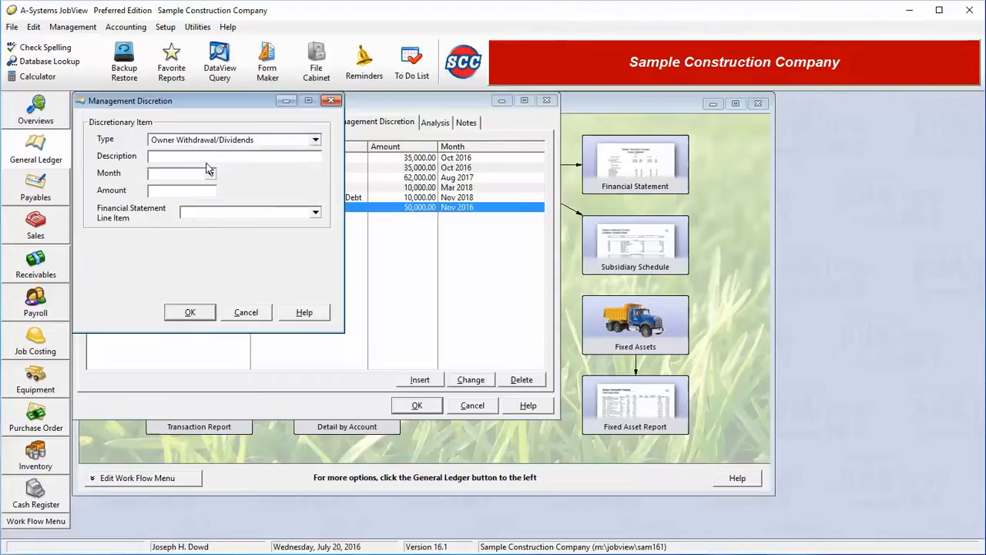
type("Owner Withdrawal")
left_click(210, 174)
scroll(170, 347, "down", 20)
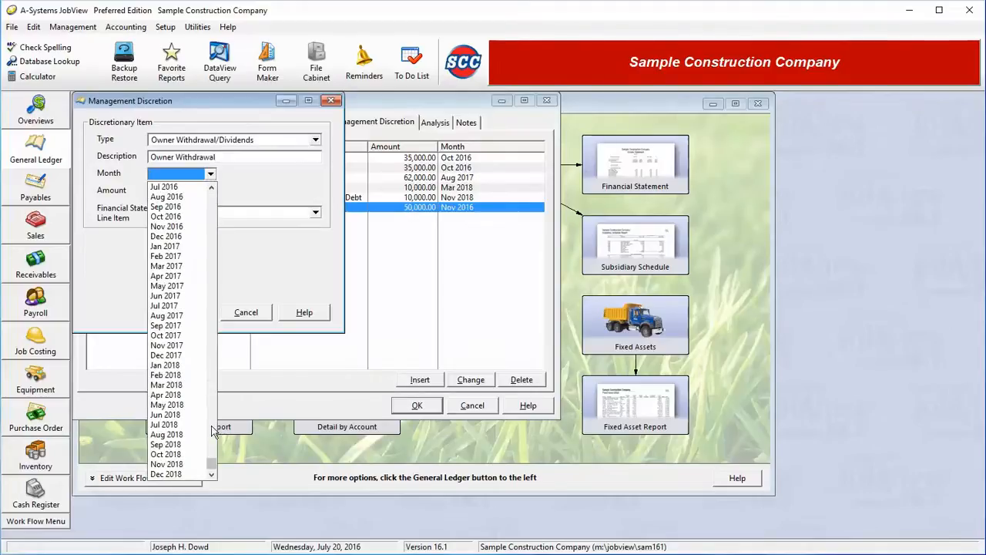
left_click(182, 257)
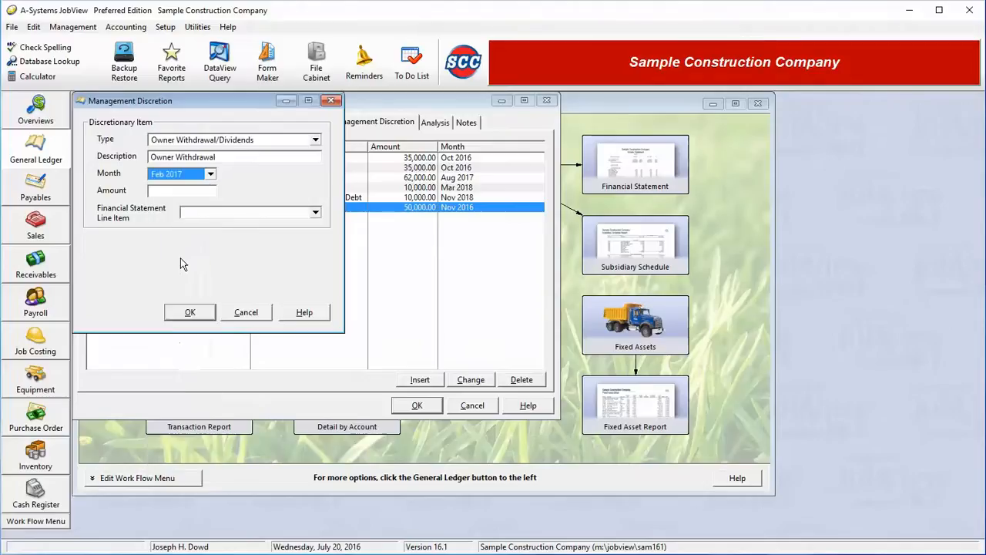
Enter a withdrawal amount of 12,000.00, assign it to the Capital Stock line item, and save the owner withdrawal.
left_click(192, 190)
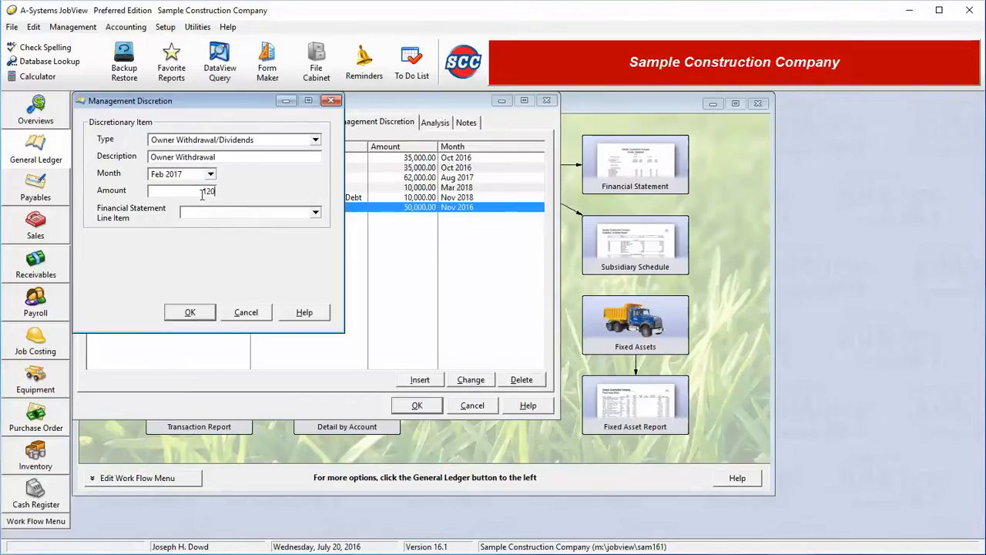
type("12000")
left_click(287, 213)
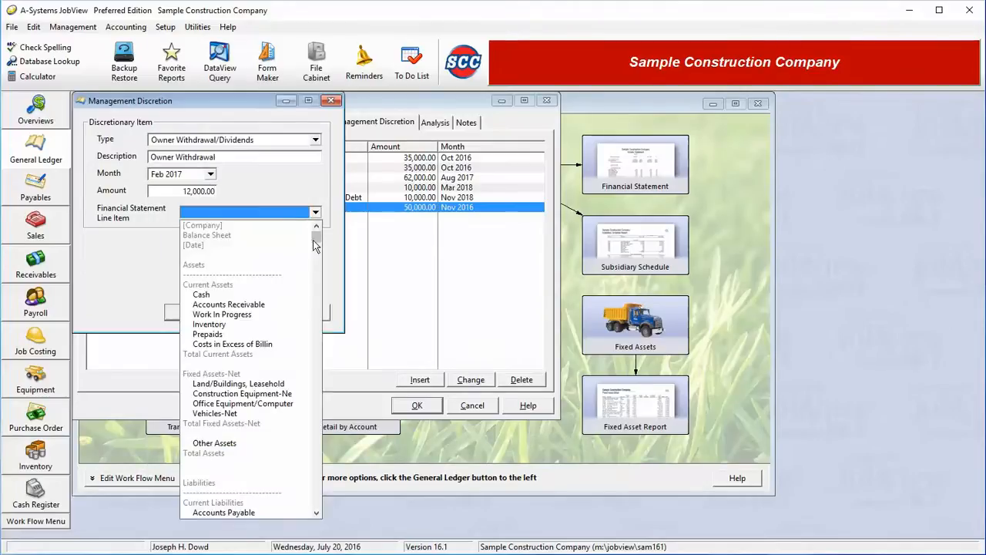
left_click(317, 376)
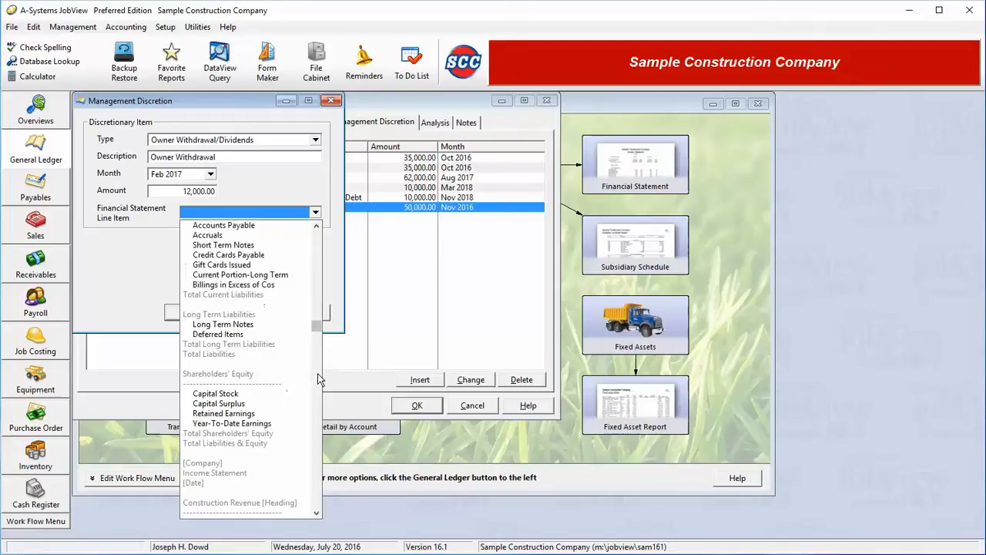
left_click(237, 395)
left_click(189, 311)
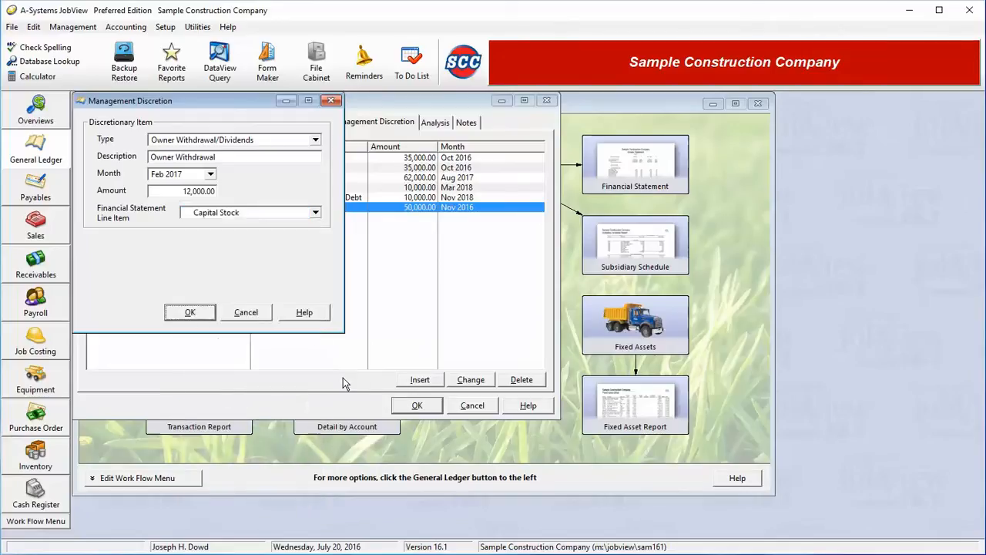
Add an Income Taxes discretionary item with the description "Payment of taxes".
left_click(409, 380)
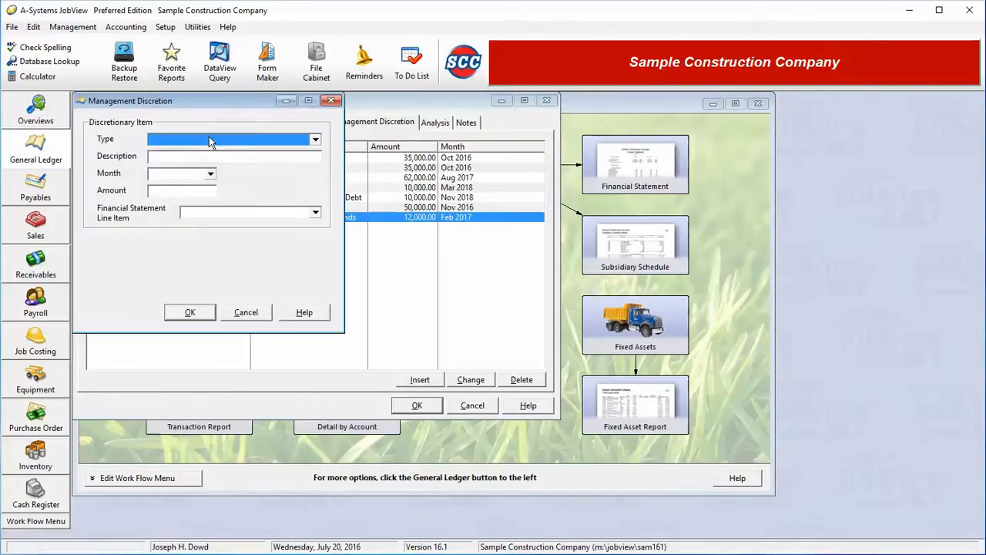
left_click(209, 138)
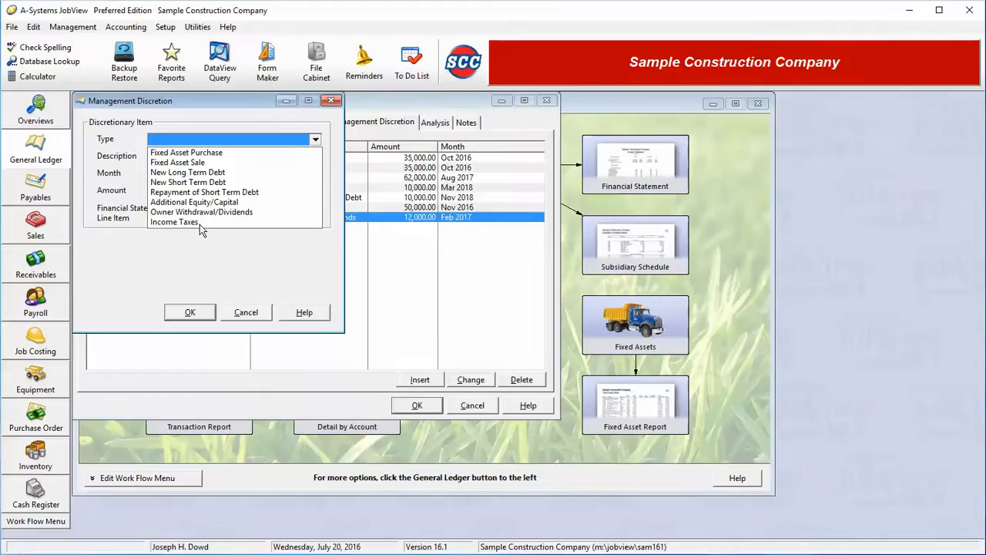
left_click(200, 221)
left_click(188, 157)
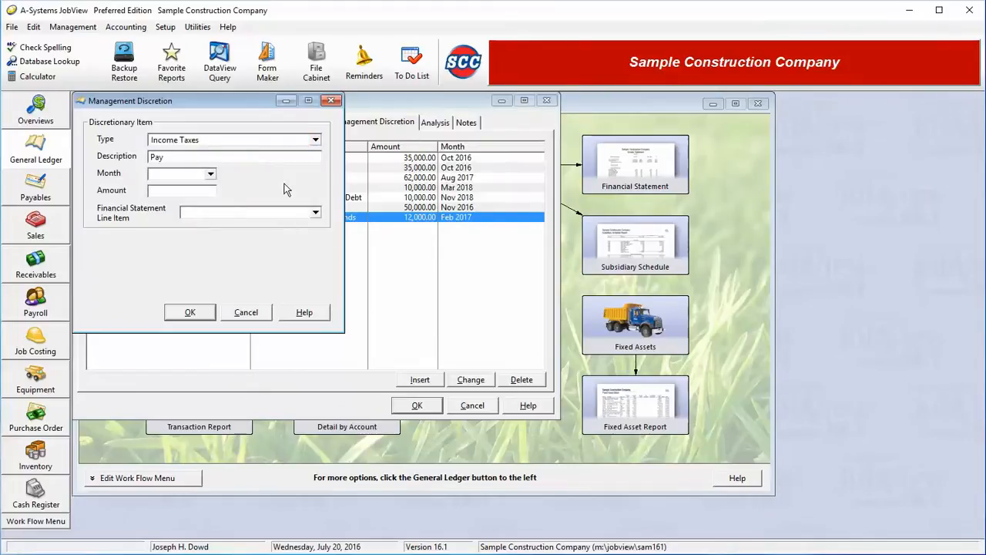
type("Payment of taxes")
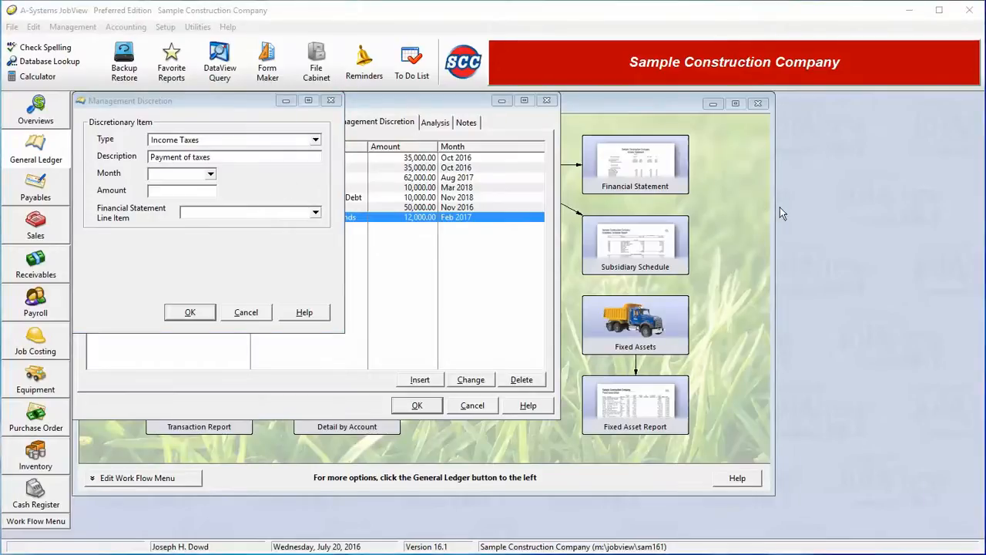
left_click(212, 177)
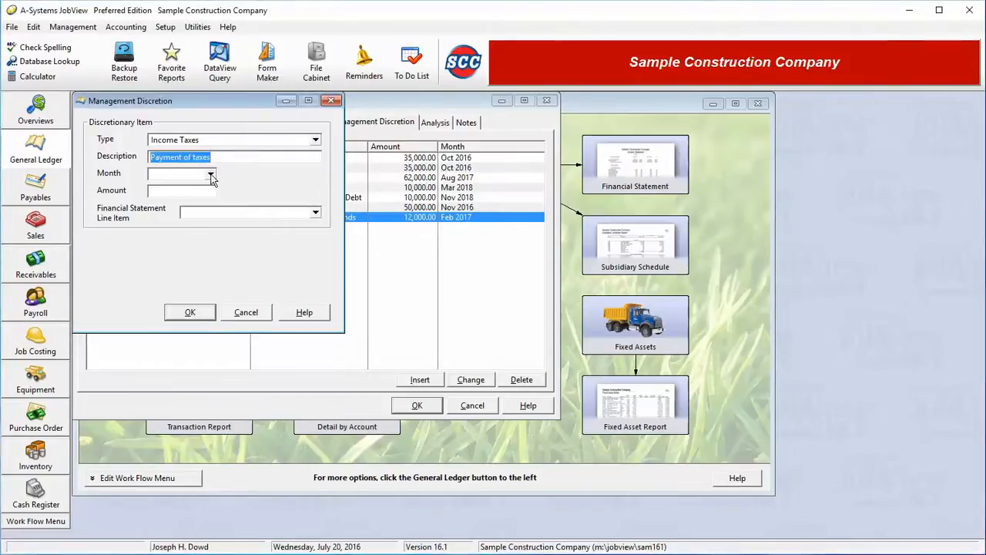
left_click(211, 174)
scroll(205, 357, "down", 10)
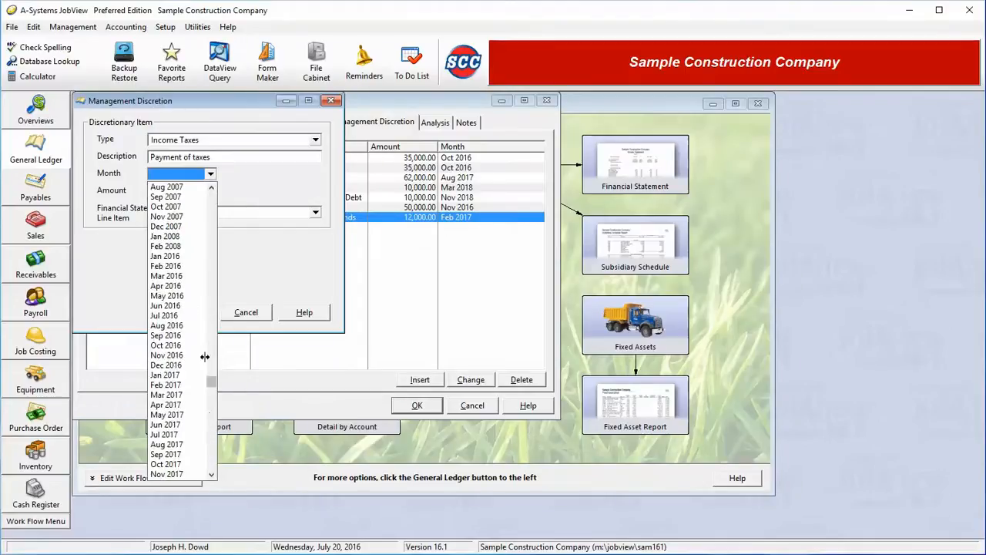
left_click(175, 223)
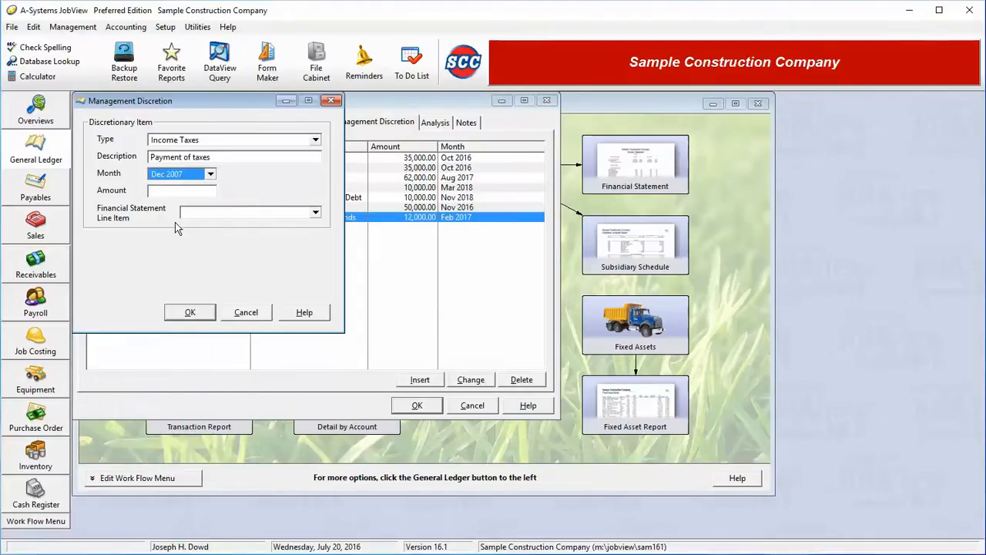
Set the month of the income tax payment to Dec 2016.
left_click(210, 174)
scroll(213, 453, "down", 1)
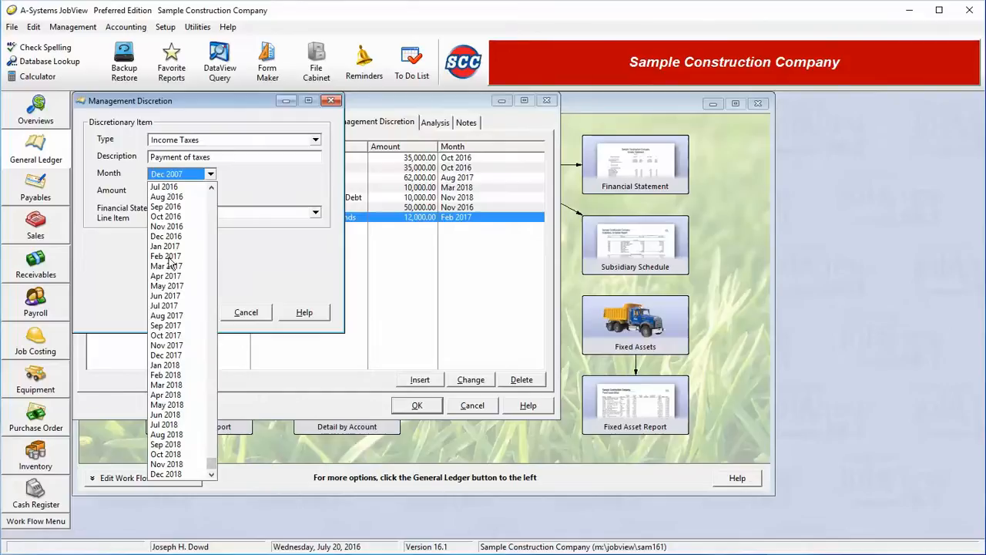
left_click(166, 236)
Enter a tax amount of 12,500.00, assign it to the Federal Income Tax line item, and save the tax payment.
left_click(167, 194)
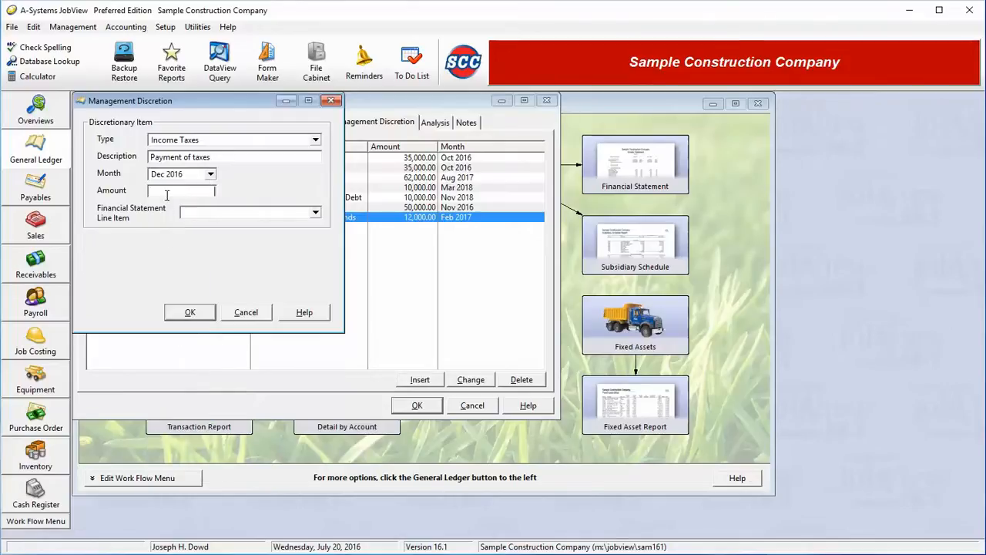
type("12500")
left_click(208, 215)
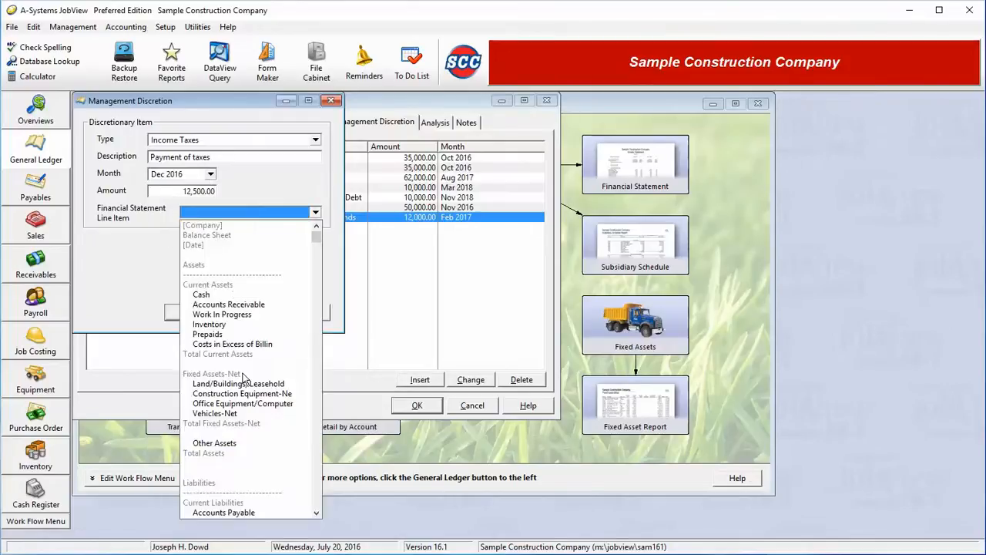
left_click(318, 421)
left_click(318, 424)
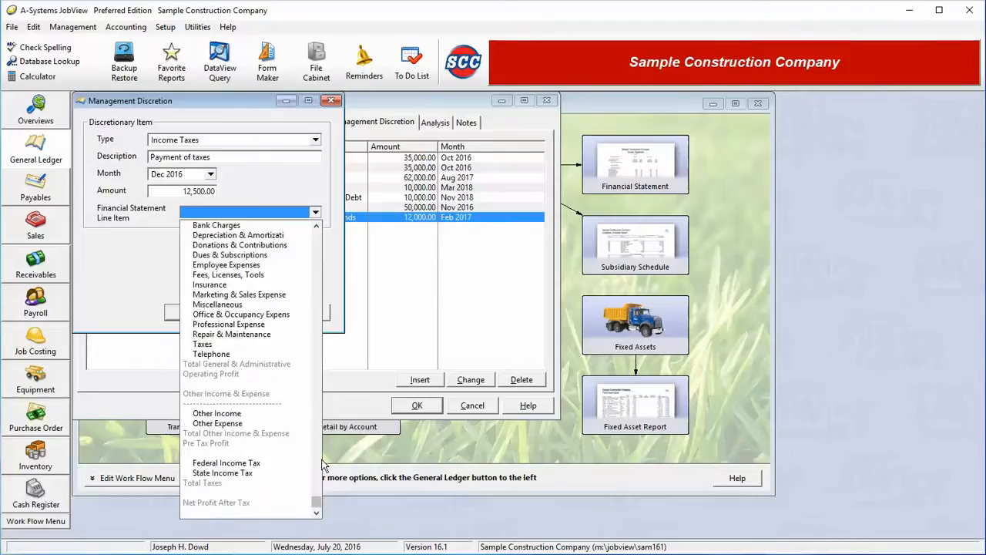
left_click(245, 463)
left_click(190, 314)
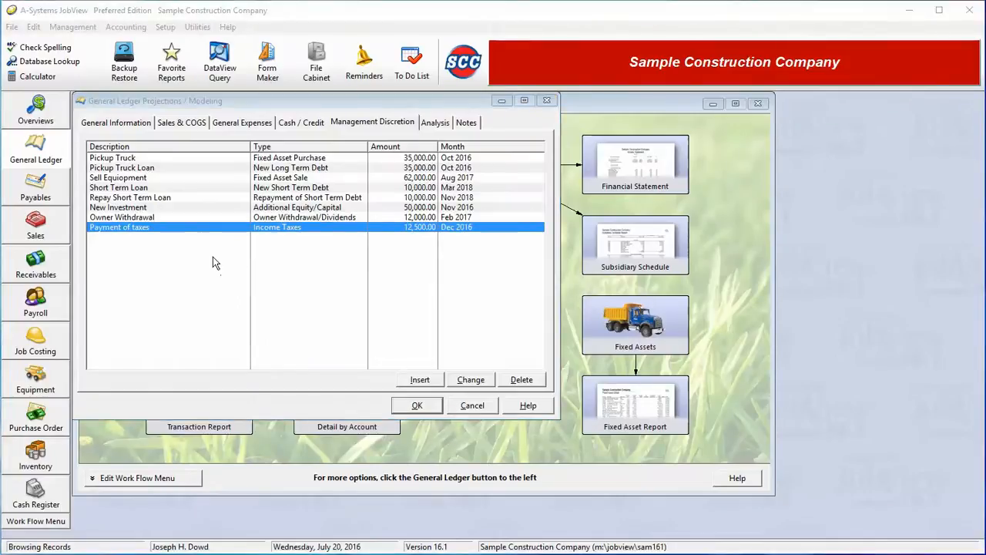
left_click(225, 127)
left_click(299, 125)
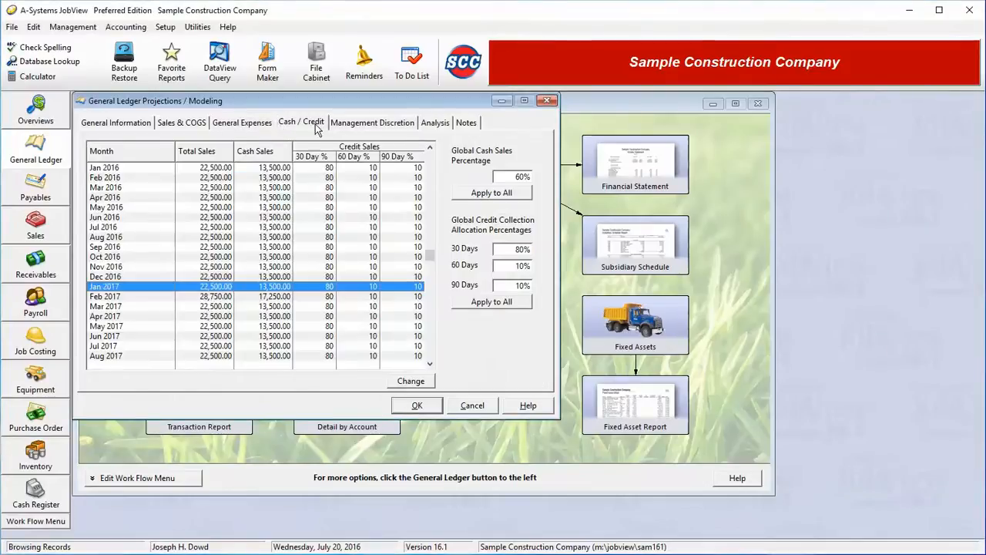
left_click(334, 126)
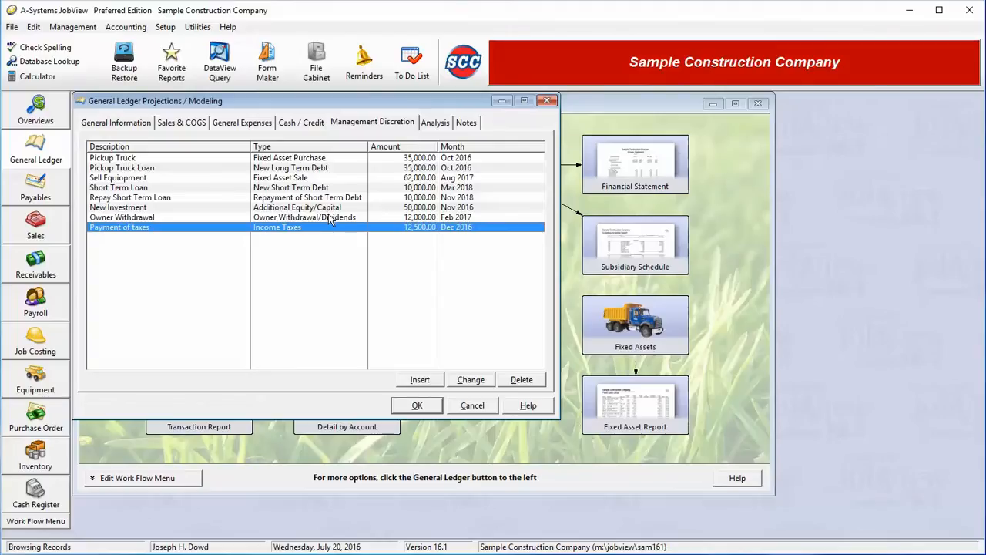
In the projection's analysis setup, set the starting values to Use Starting Balances of Zero.
left_click(437, 125)
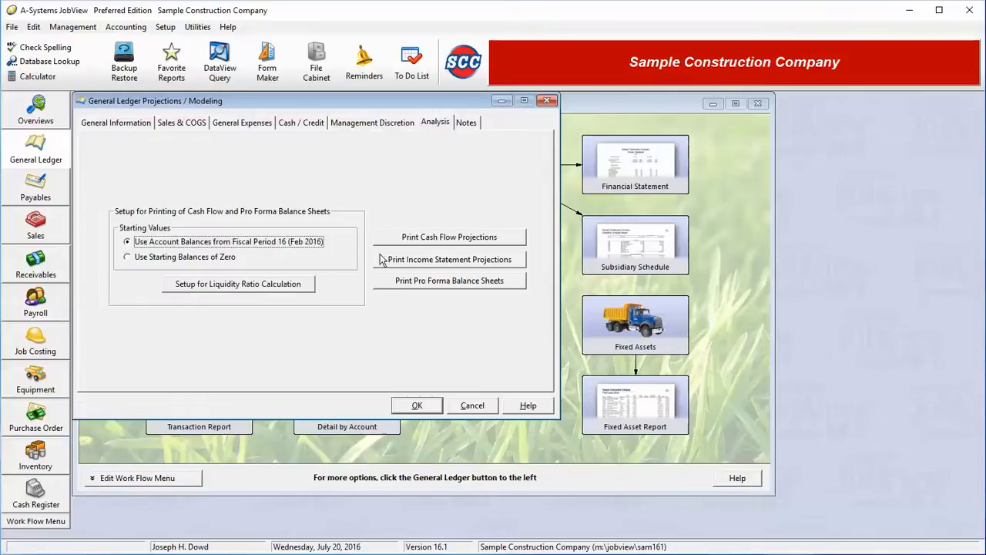
left_click(194, 260)
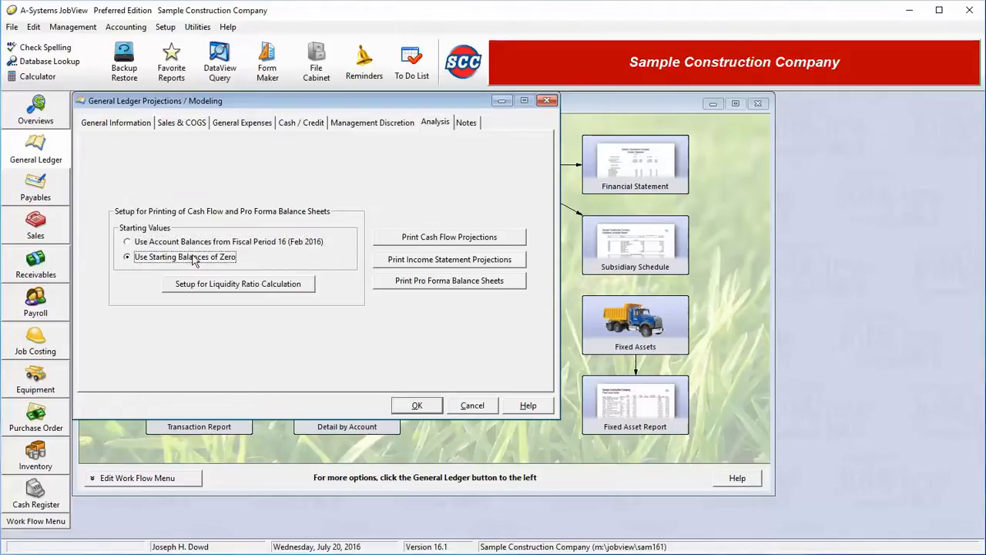
Set the starting values to Use Account Balances from Fiscal Period 16 and the liquidity ratio setup's financial statement format to Standard Financial Statement.
left_click(198, 242)
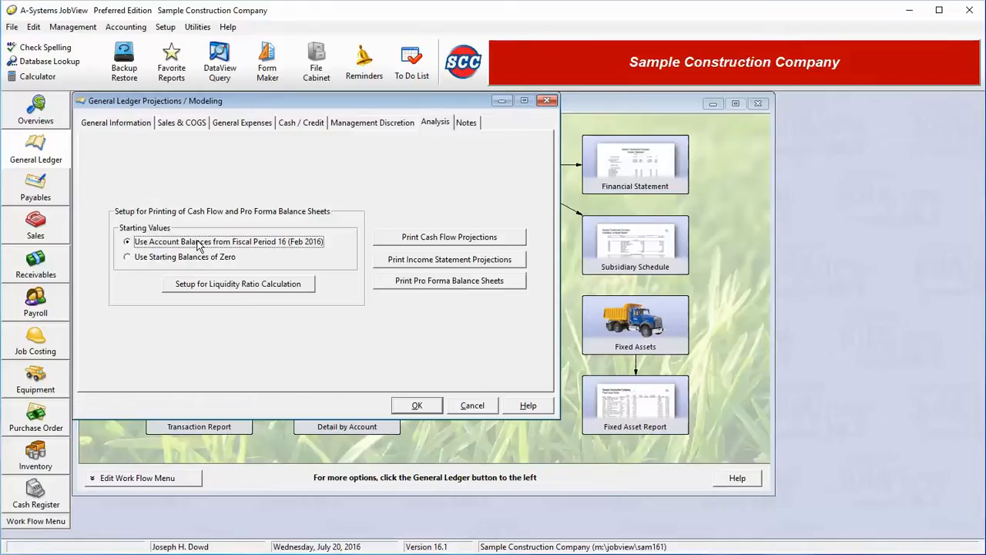
left_click(222, 284)
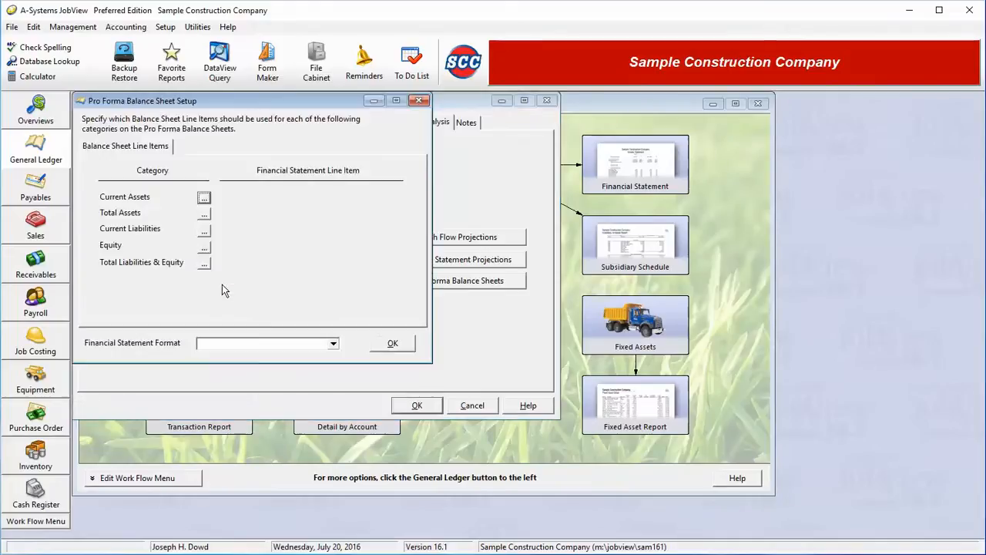
left_click(205, 199)
left_click(230, 407)
left_click(327, 345)
left_click(235, 357)
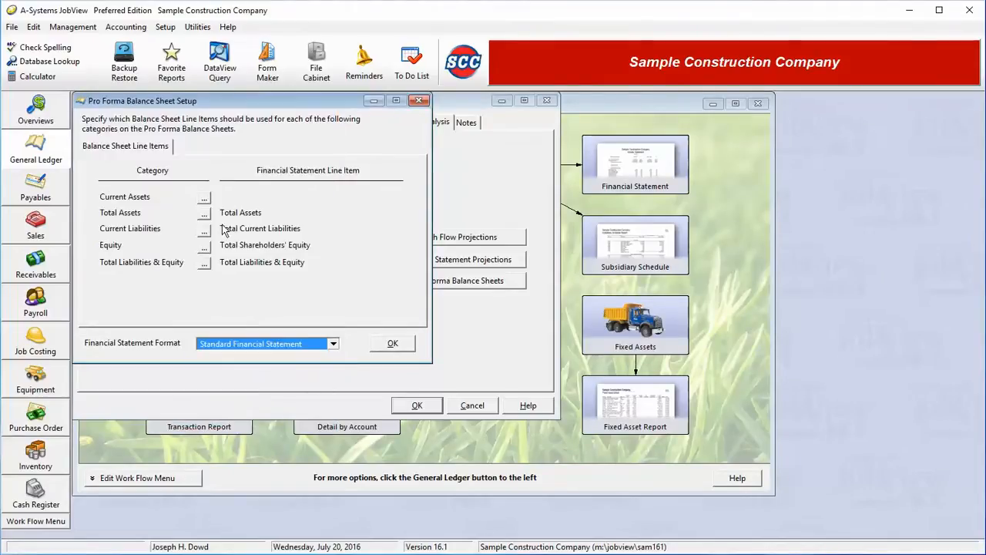
Check the line items offered for Current Assets without choosing one, and accept the Pro Forma Balance Sheet setup.
left_click(204, 199)
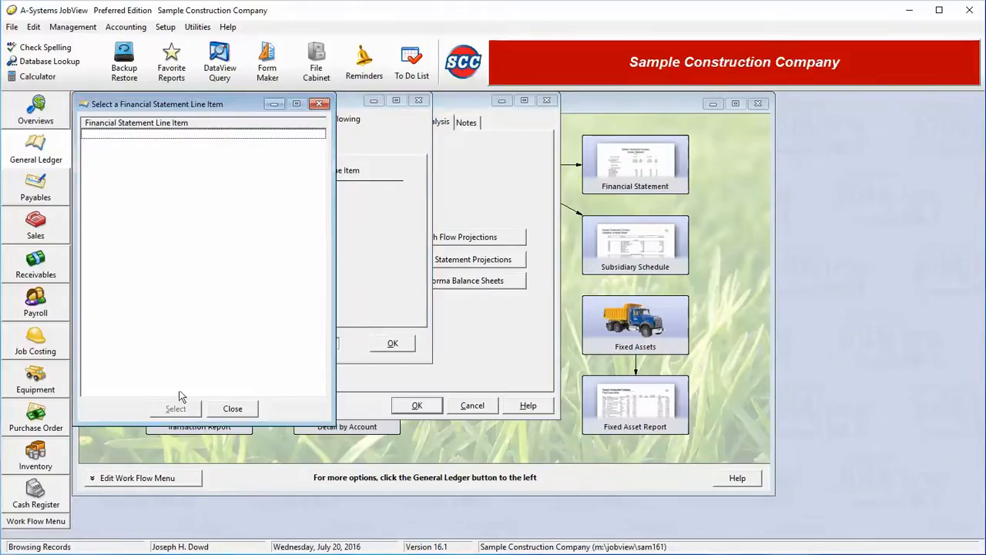
left_click(233, 409)
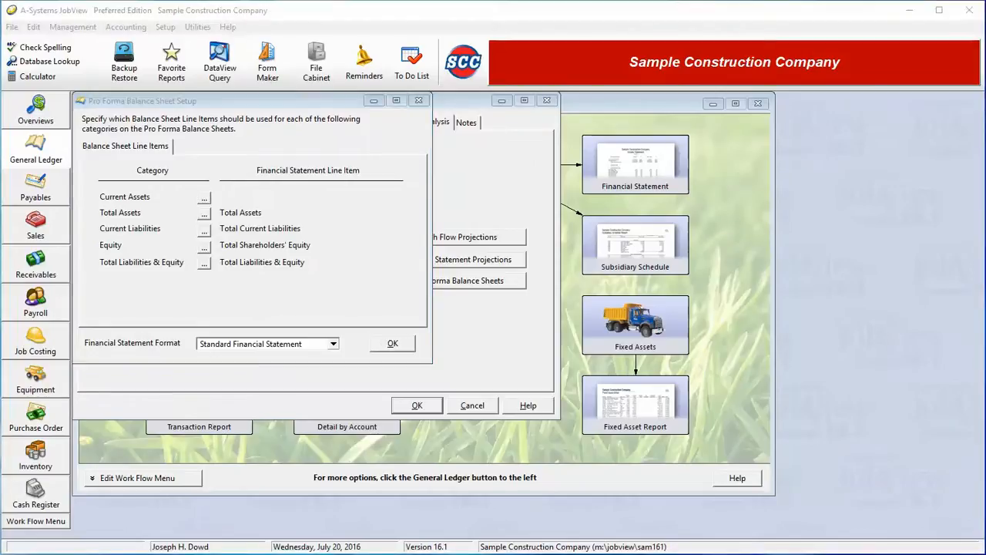
left_click(455, 242)
key("Tab")
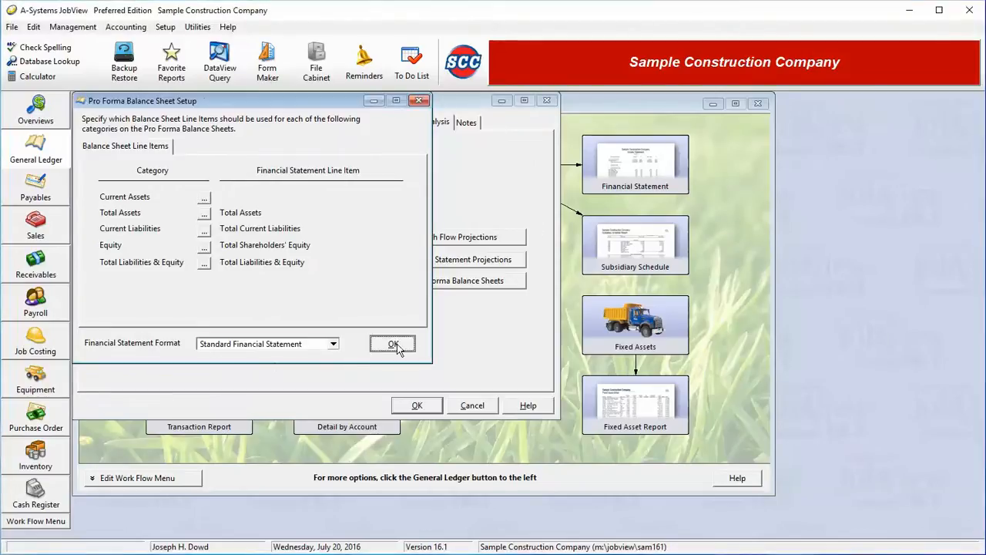
key("Return")
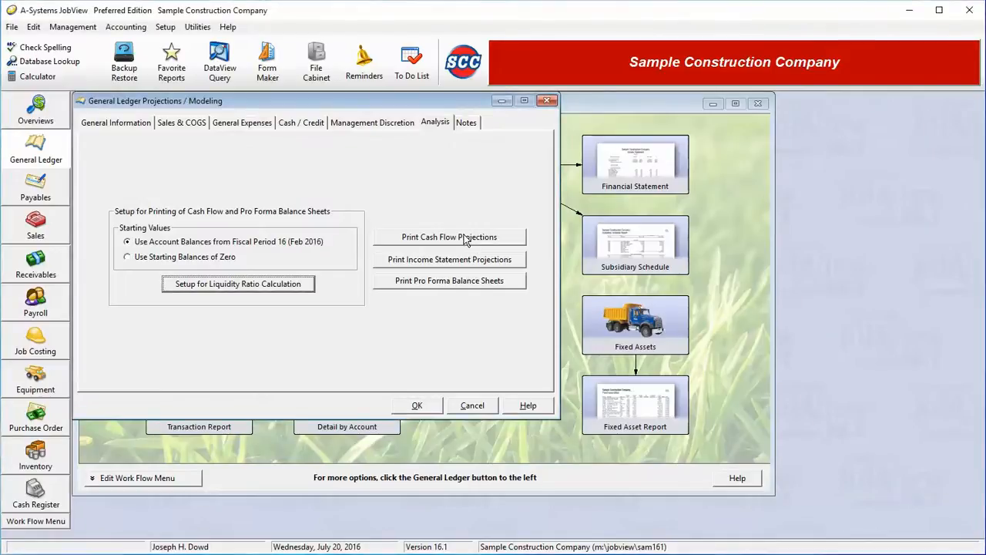
Preview the cash flow projections in Detail format, itemized by month, and close the report.
left_click(466, 243)
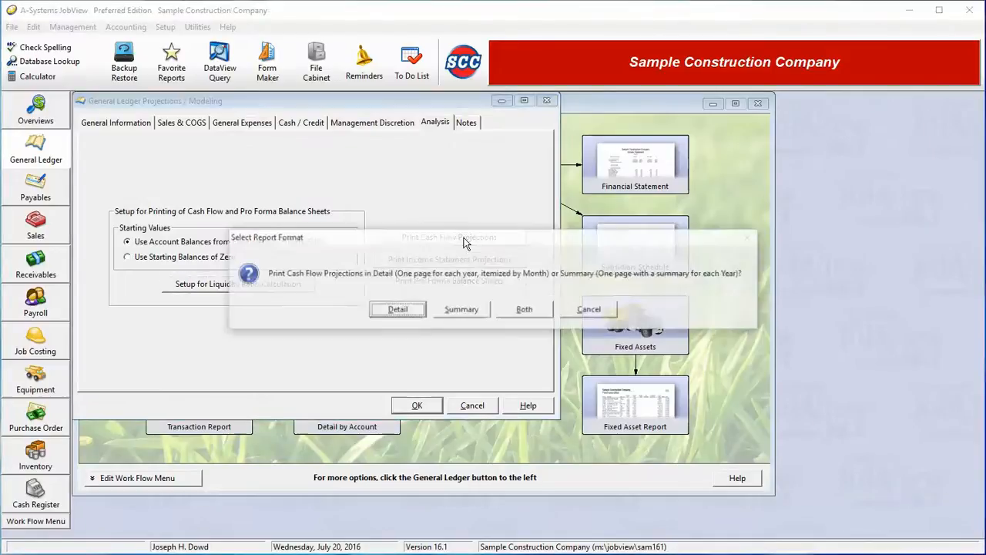
left_click(393, 309)
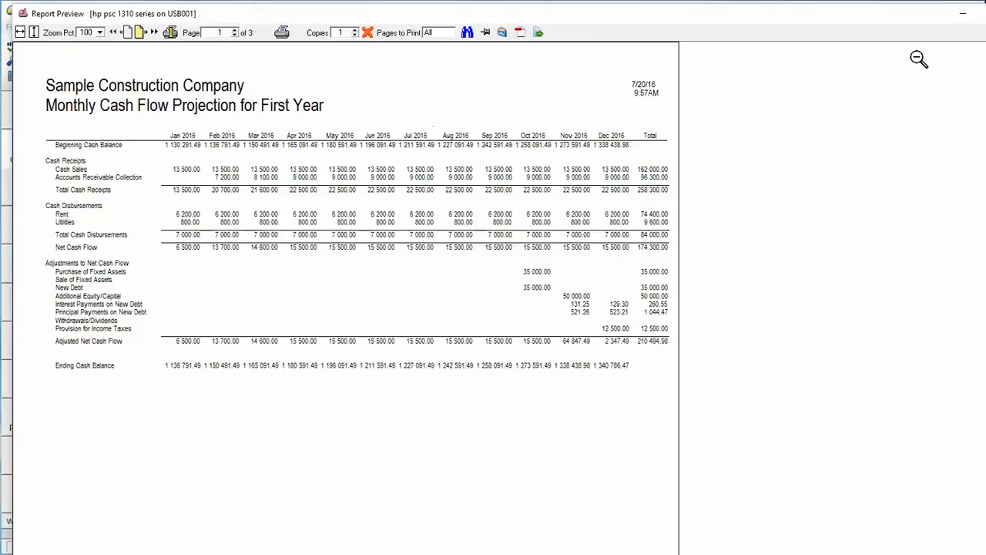
key("Escape")
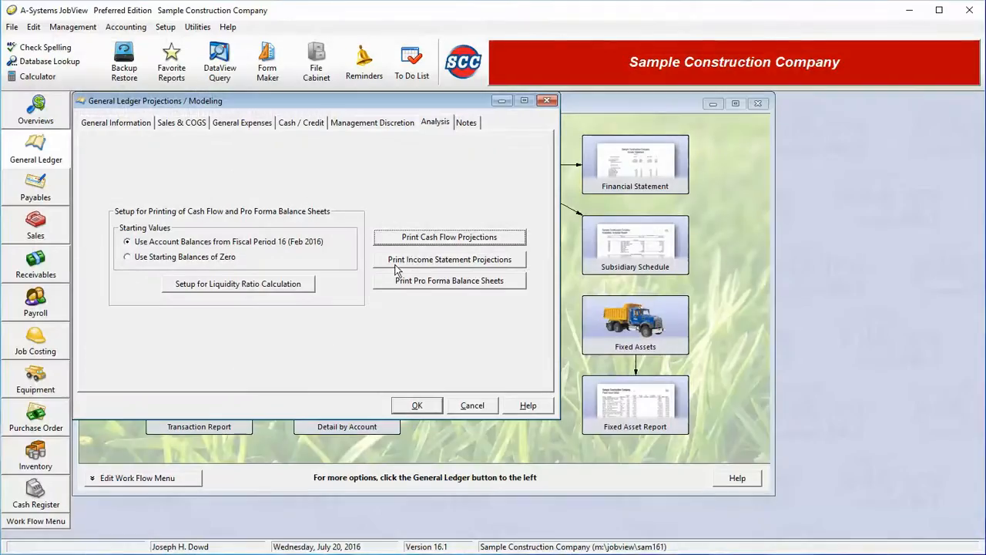
Preview the cash flow projections in Summary format and close the report, cancelling any further cash flow print request.
left_click(421, 239)
left_click(444, 308)
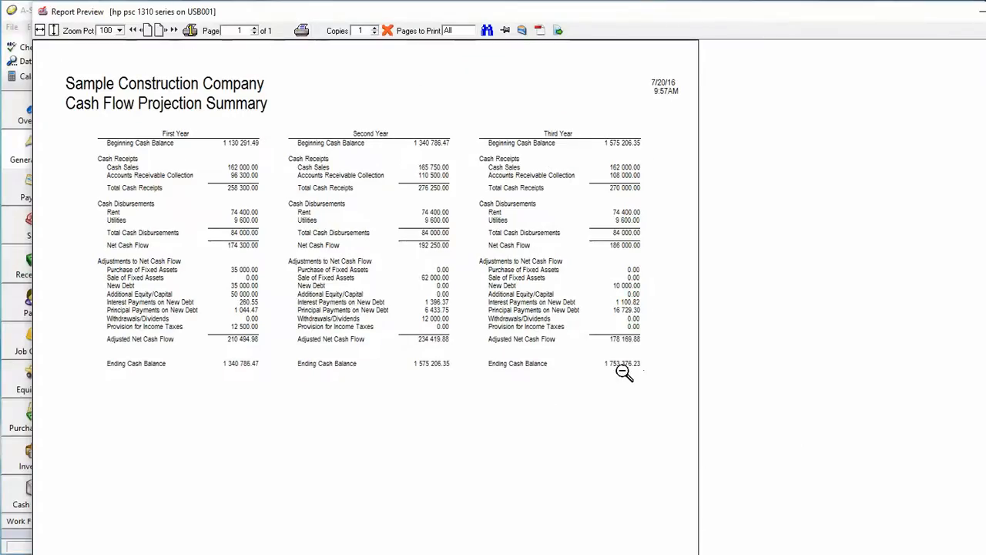
left_click(389, 32)
left_click(468, 241)
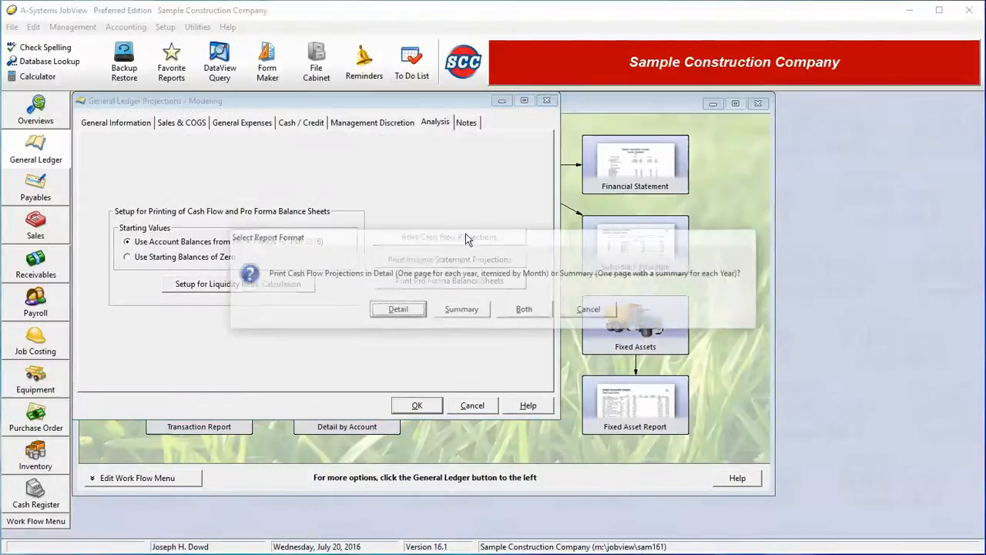
left_click(589, 309)
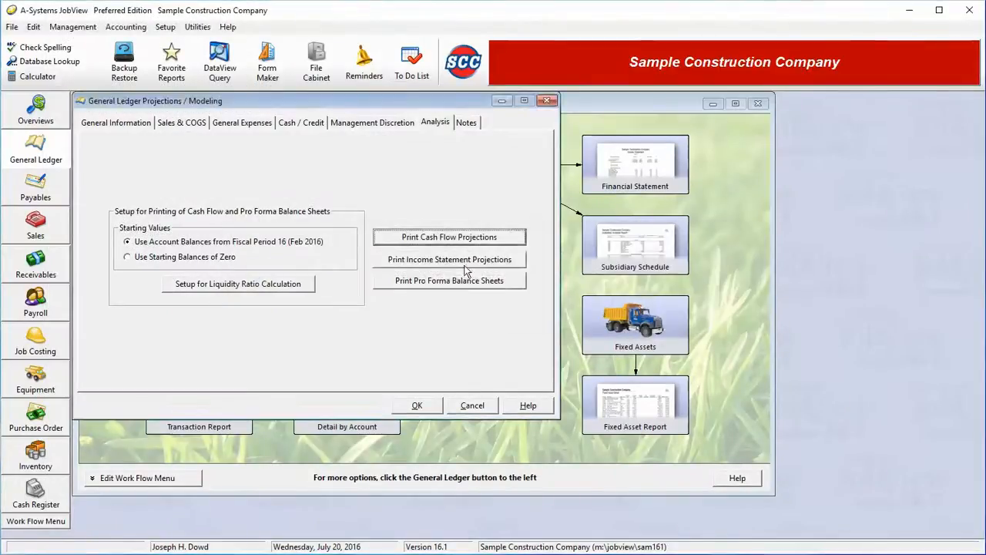
Preview the income statement projections in both formats, going through the detailed pages to the third year, and close the preview.
left_click(468, 264)
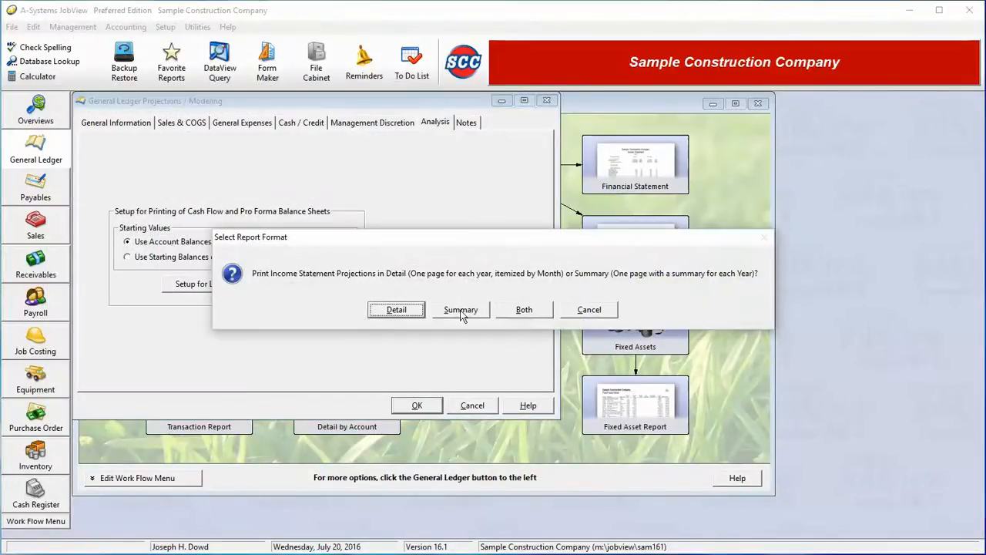
left_click(523, 310)
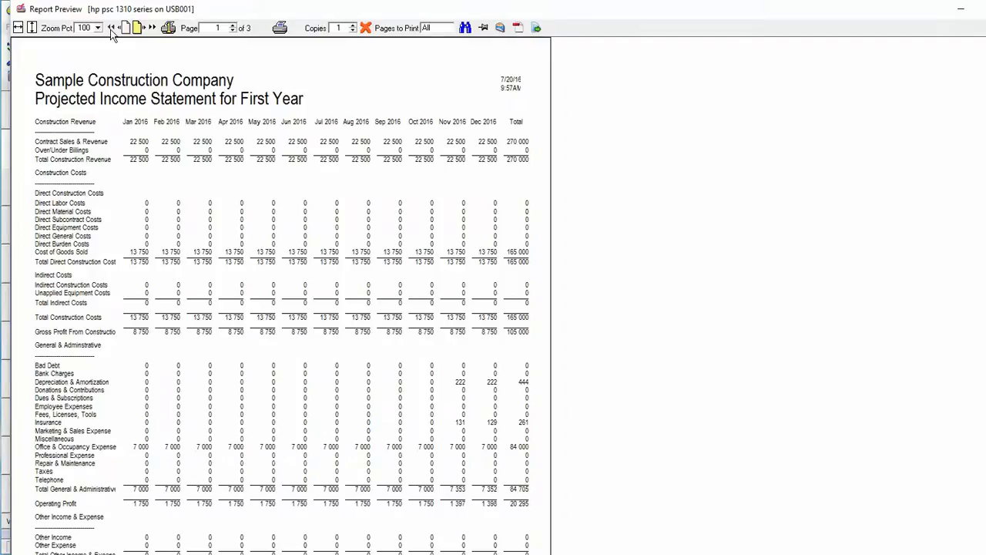
left_click(138, 29)
left_click(138, 28)
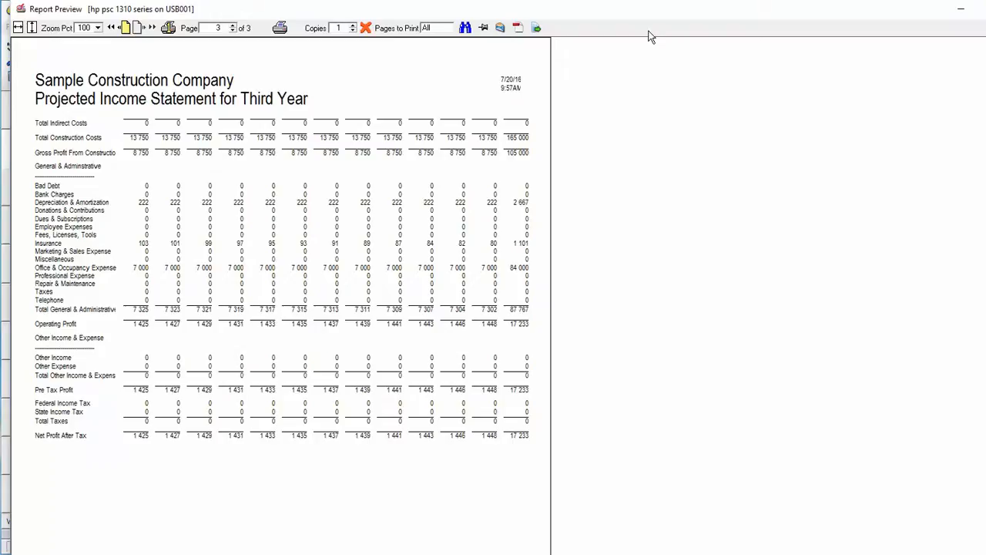
left_click(365, 28)
Preview the current balance sheet and the pro forma balance sheets for three years, and close the report.
left_click(452, 321)
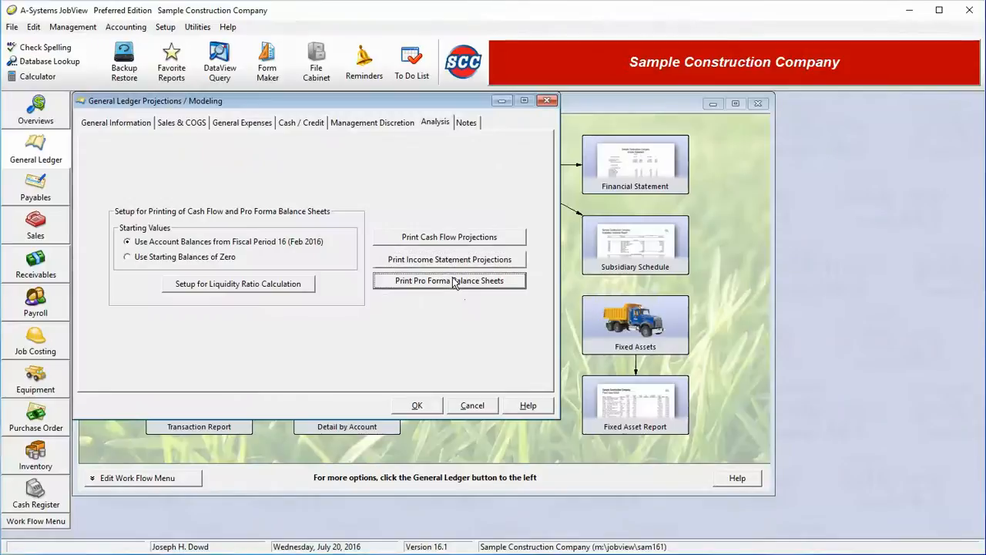
left_click(452, 277)
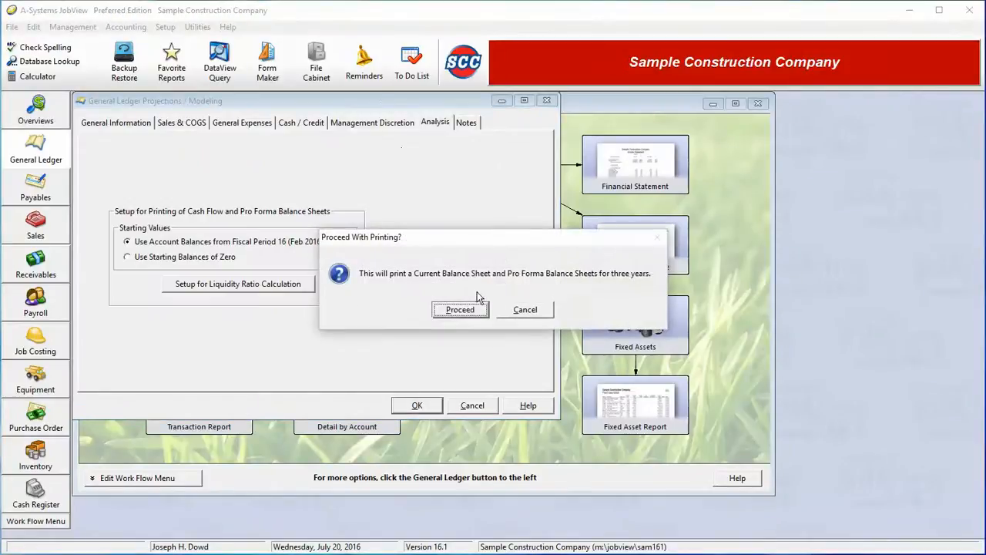
left_click(462, 310)
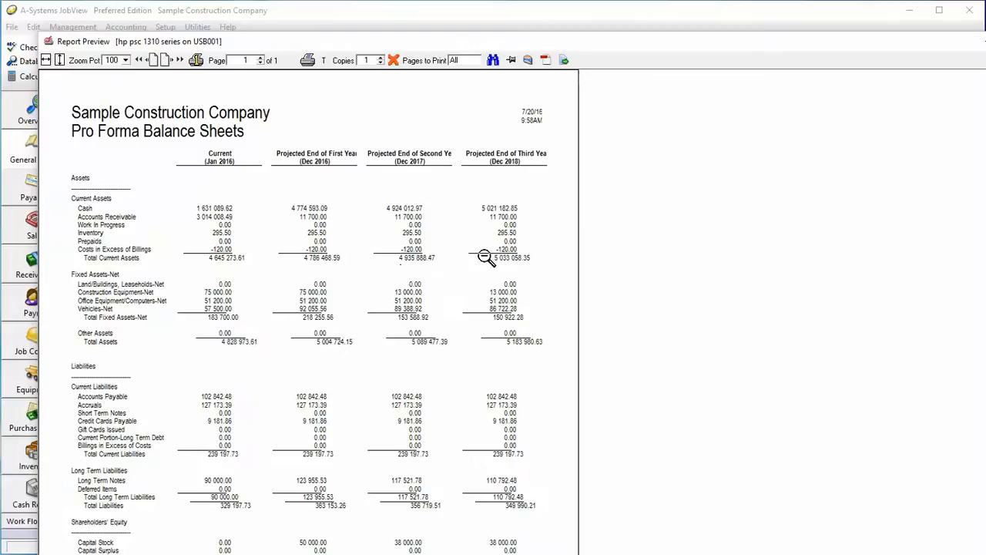
left_click(393, 60)
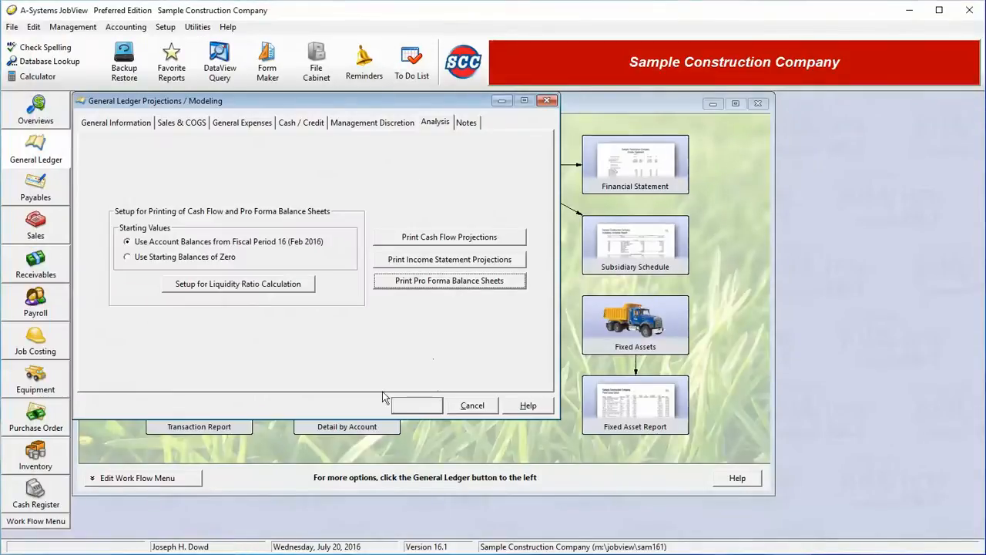
Review the projection's general information and save the projection.
left_click(141, 128)
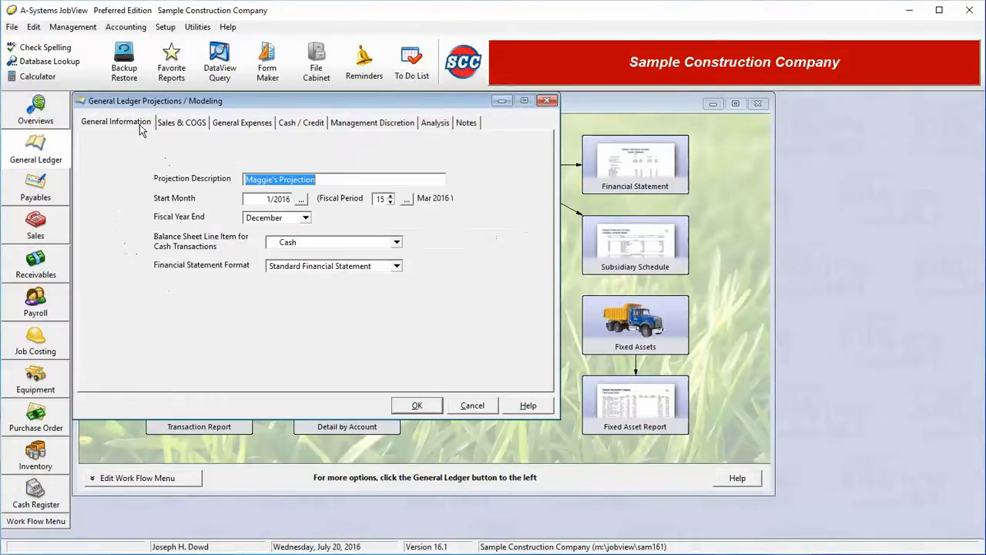
left_click(413, 405)
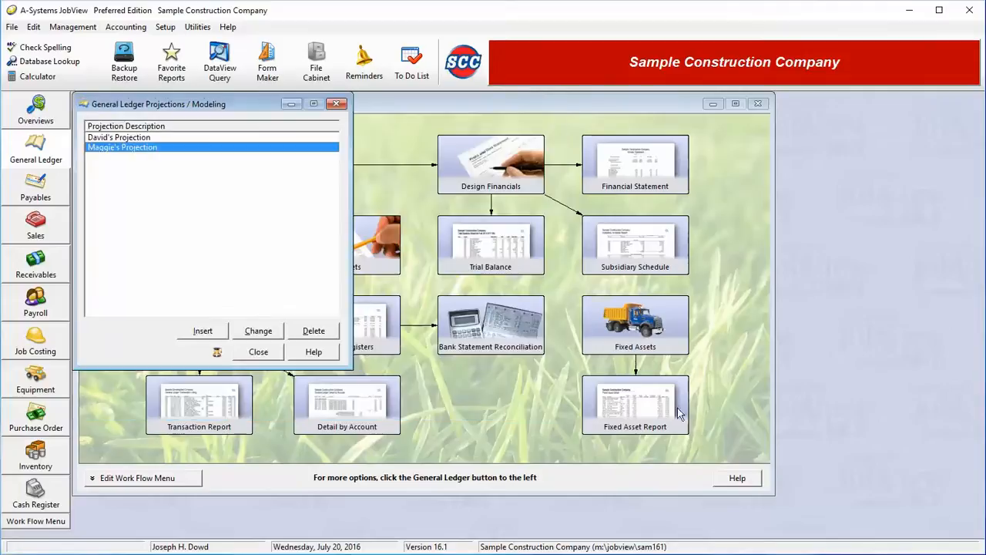